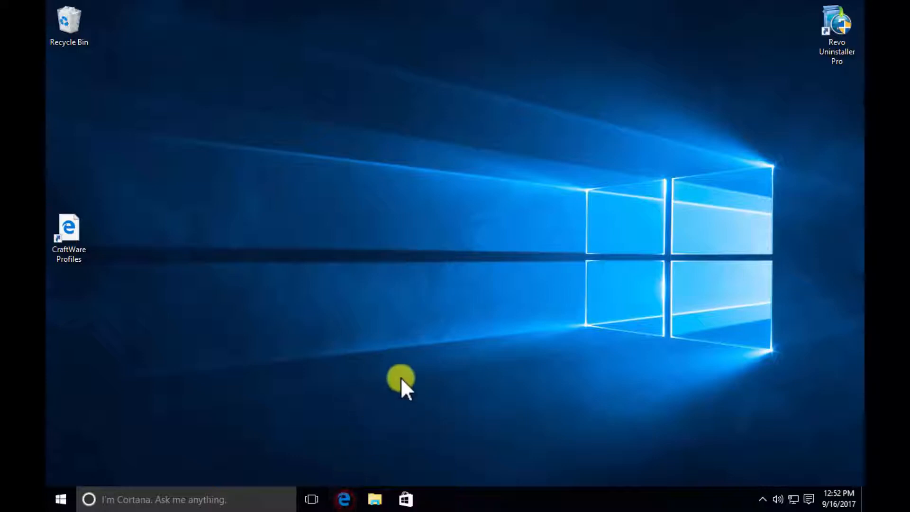
- Open Microsoft Edge, search Google for "craftware" and go to CraftUnique's CraftWare page
left_click(347, 499)
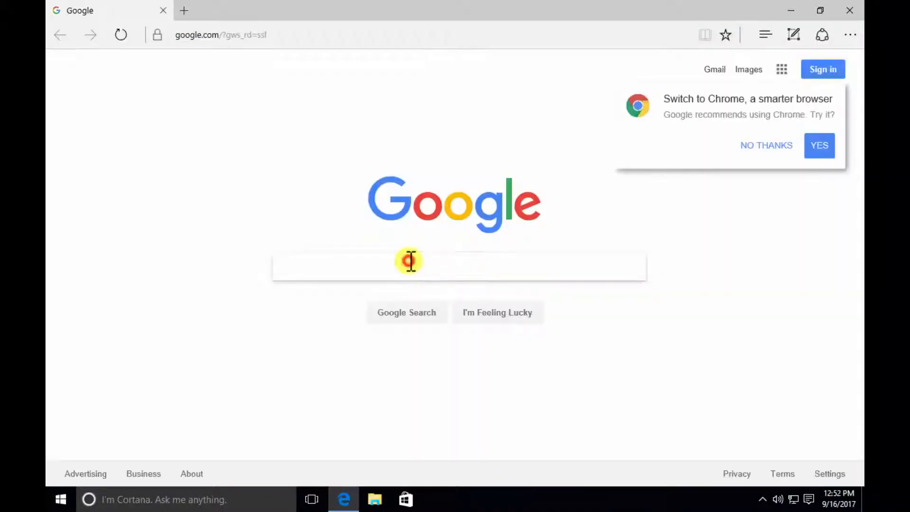
type("craftware")
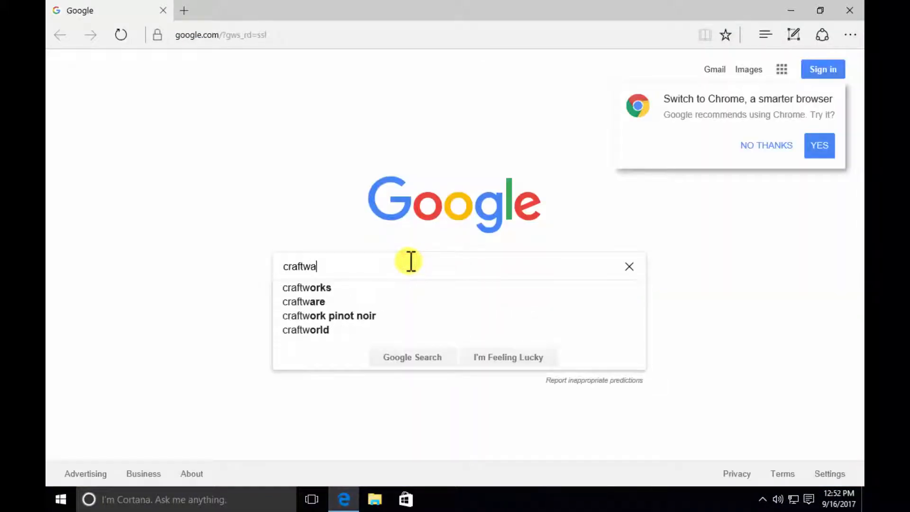
left_click(769, 146)
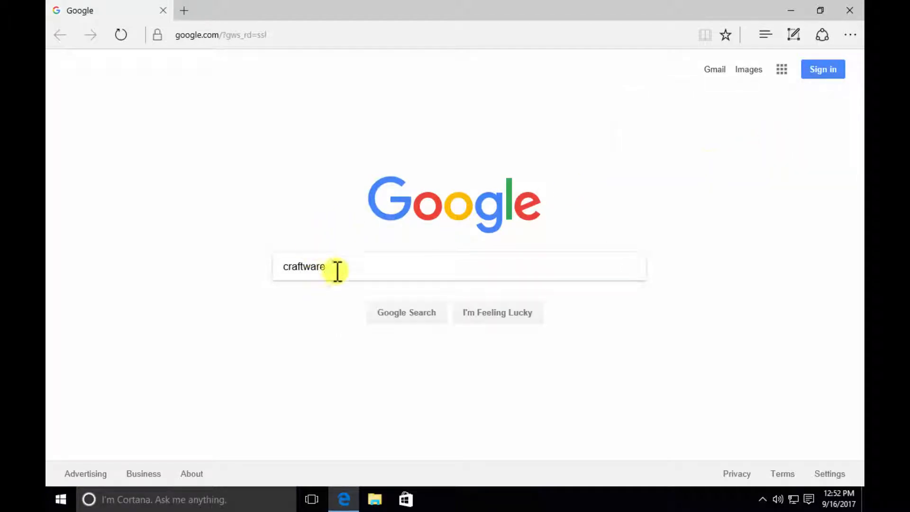
left_click(352, 266)
key("Return")
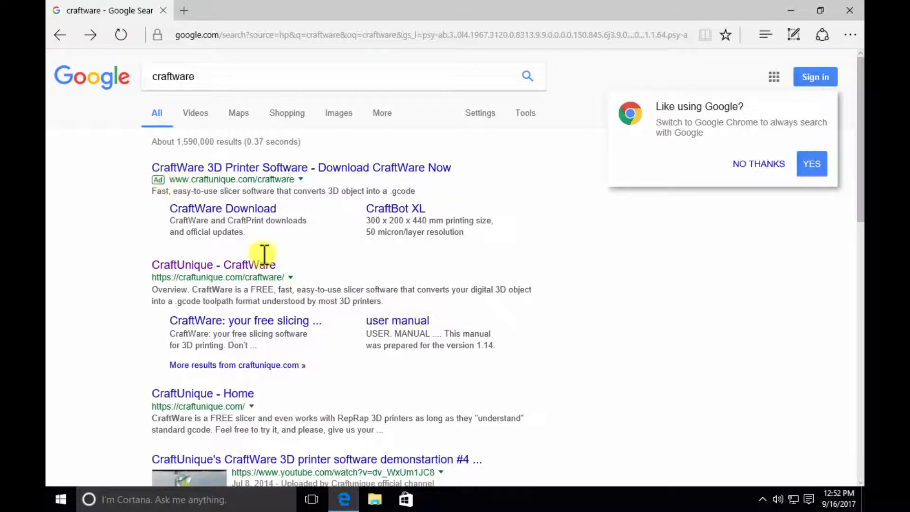
left_click(237, 265)
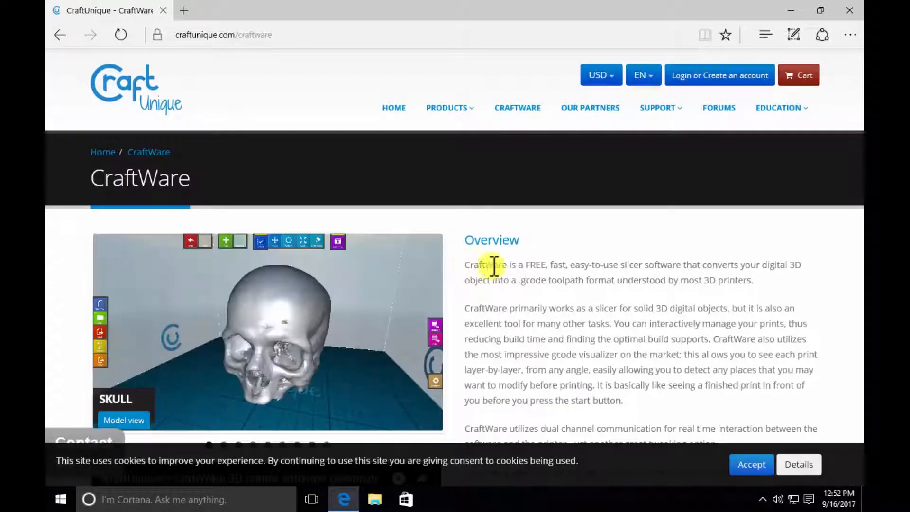
- Accept the site's cookie notice and list all available CraftWare versions for Windows
scroll(565, 267, "down", 10)
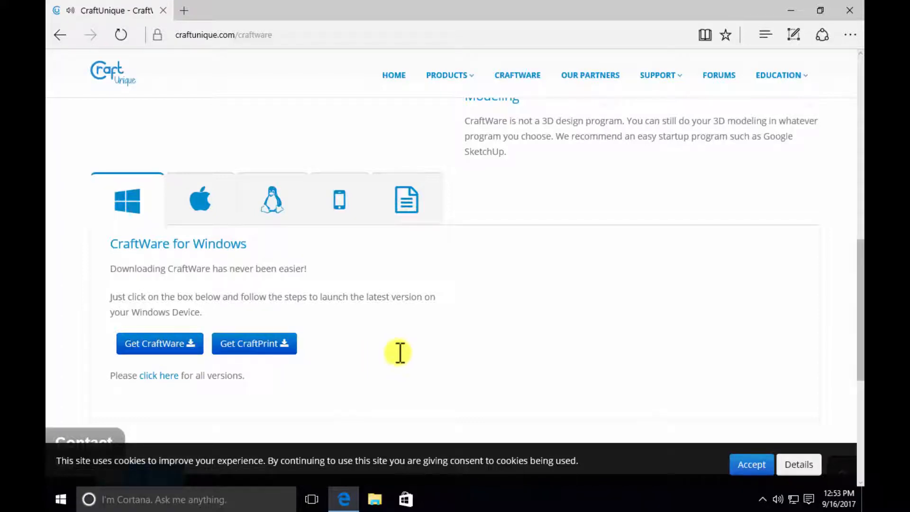
left_click(754, 464)
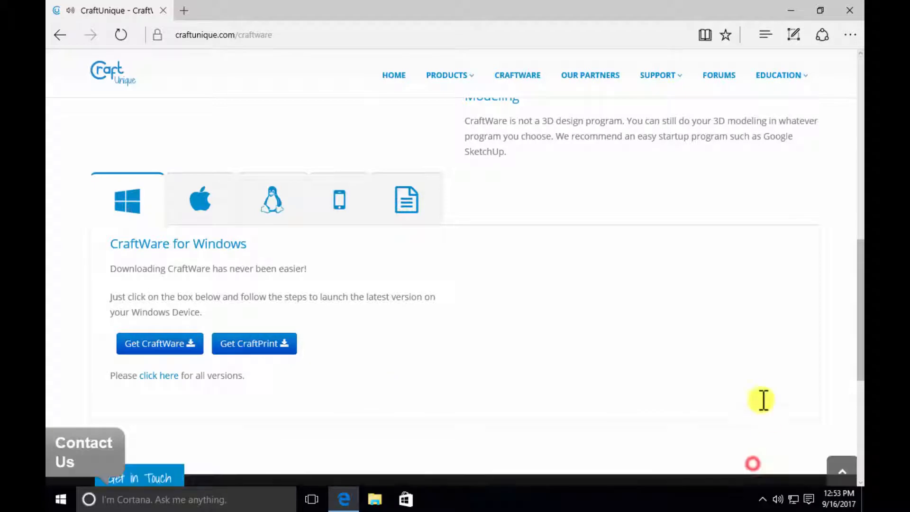
left_click(166, 376)
scroll(508, 325, "down", 2)
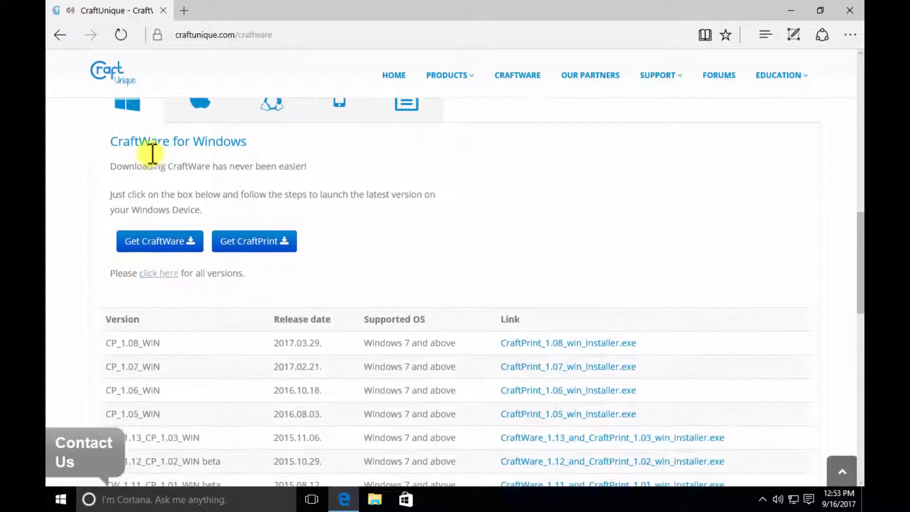
scroll(231, 193, "up", 3)
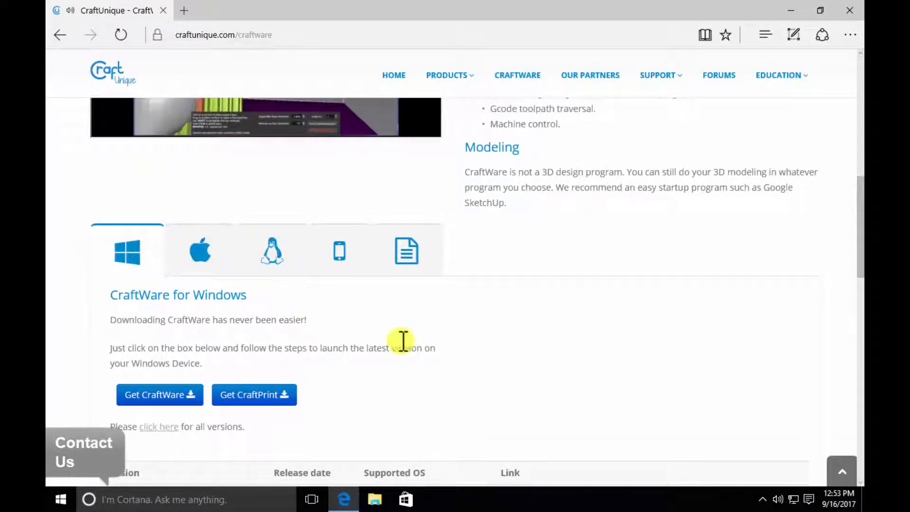
scroll(484, 311, "down", 5)
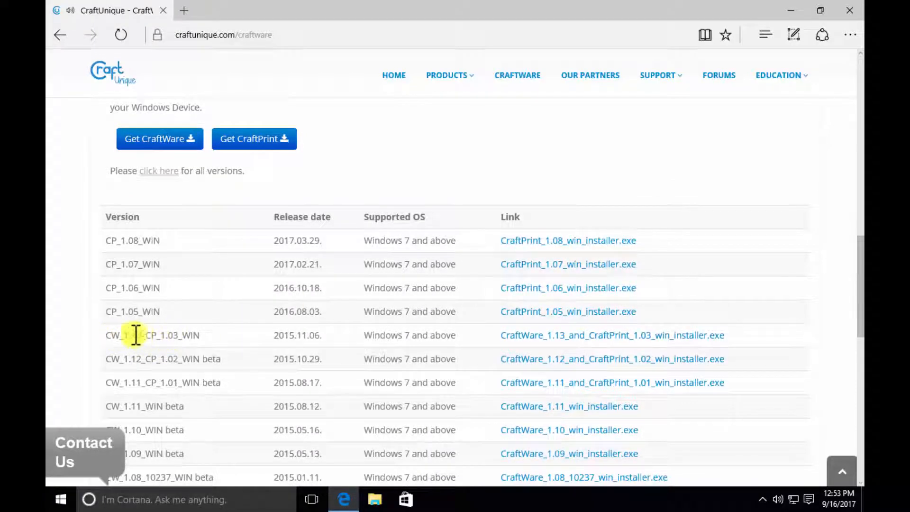
- Download CraftWare_1.13_and_CraftPrint_1.03_win_installer.exe, opting out of update notifications in the sign-up form
left_click(532, 337)
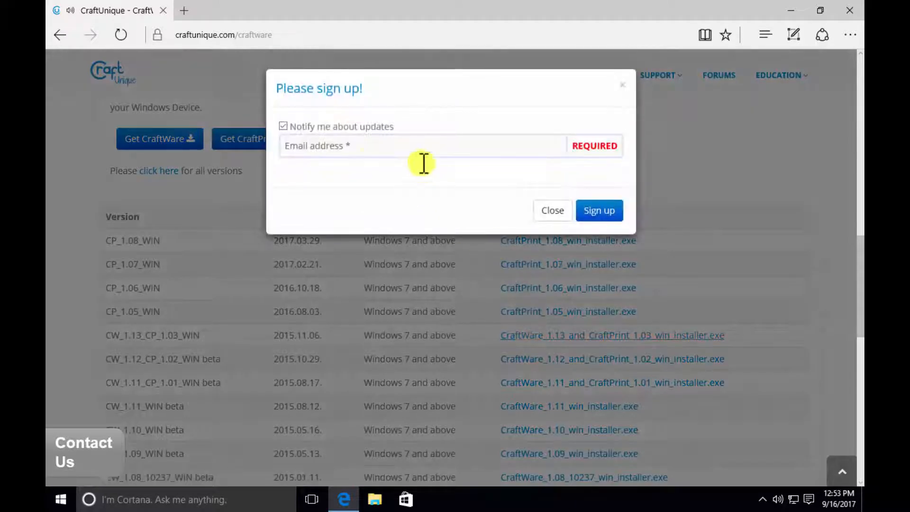
left_click(378, 144)
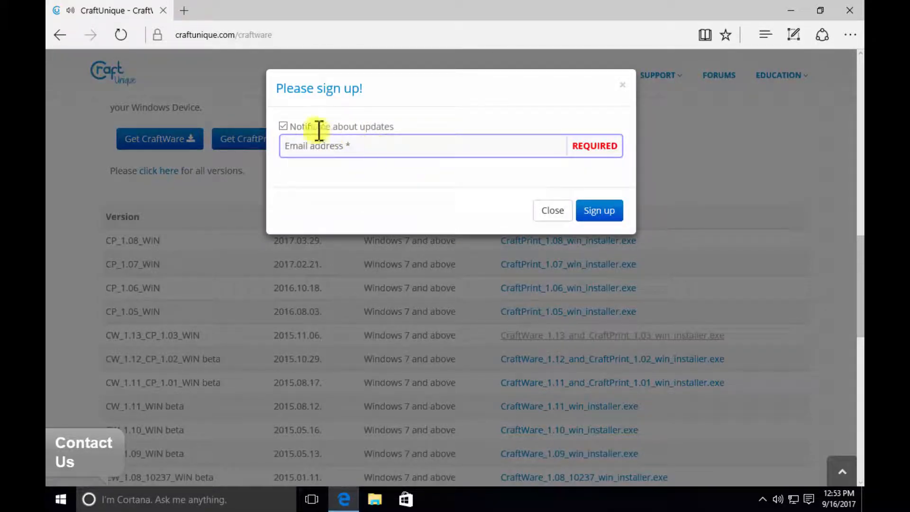
left_click(284, 126)
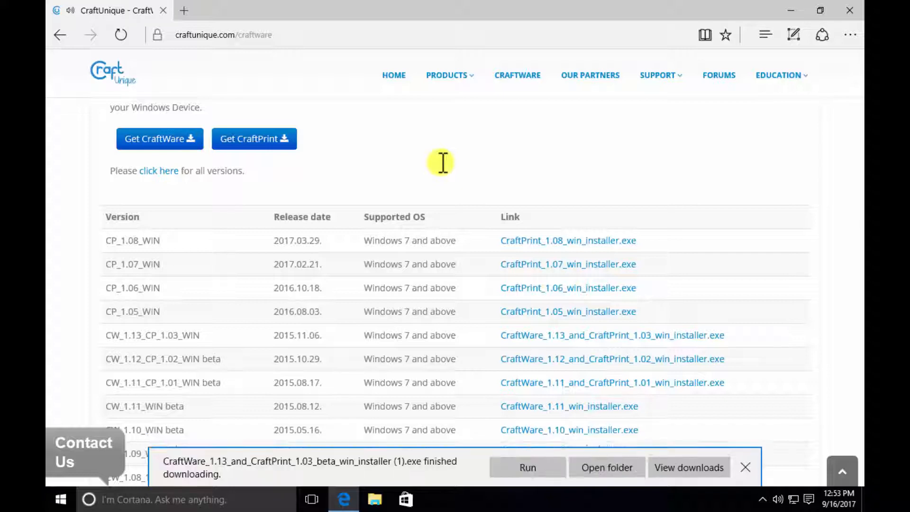
- Run the downloaded CraftWare 1.13 installer with permission to change the PC, and agree to the license terms
left_click(528, 468)
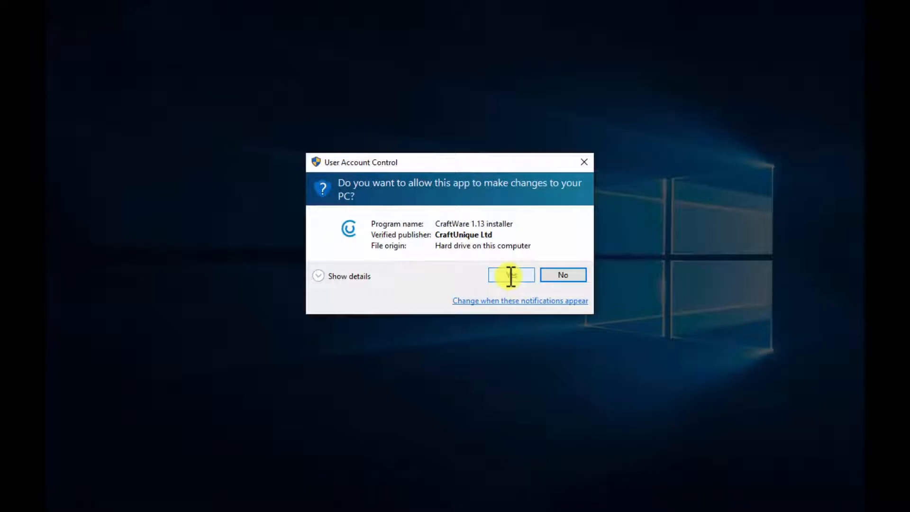
left_click(511, 276)
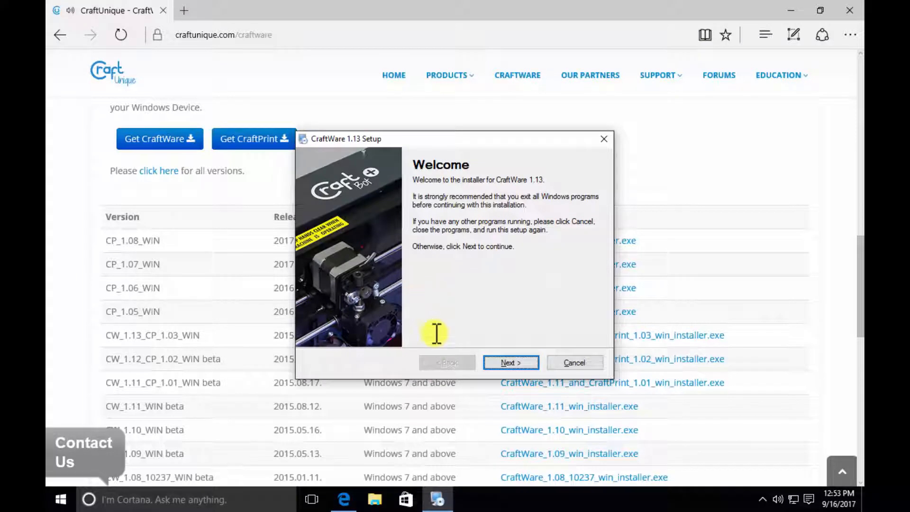
left_click(509, 363)
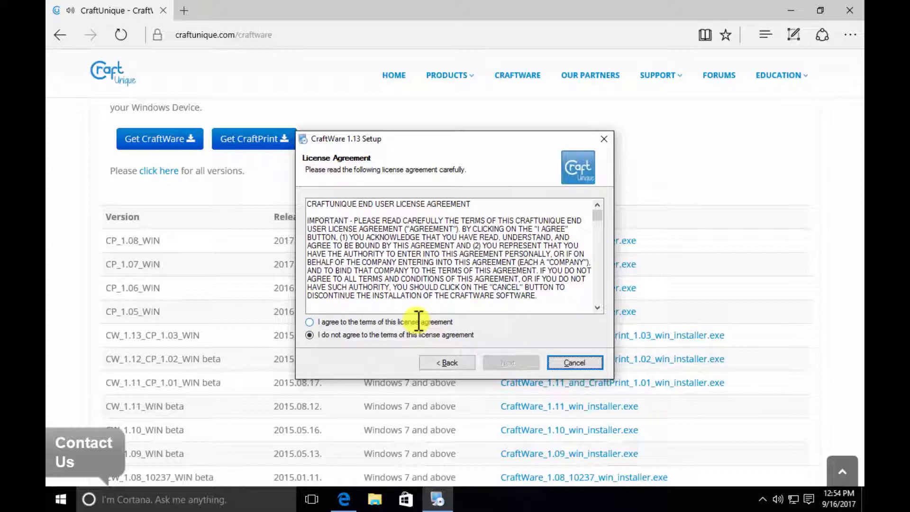
left_click(405, 322)
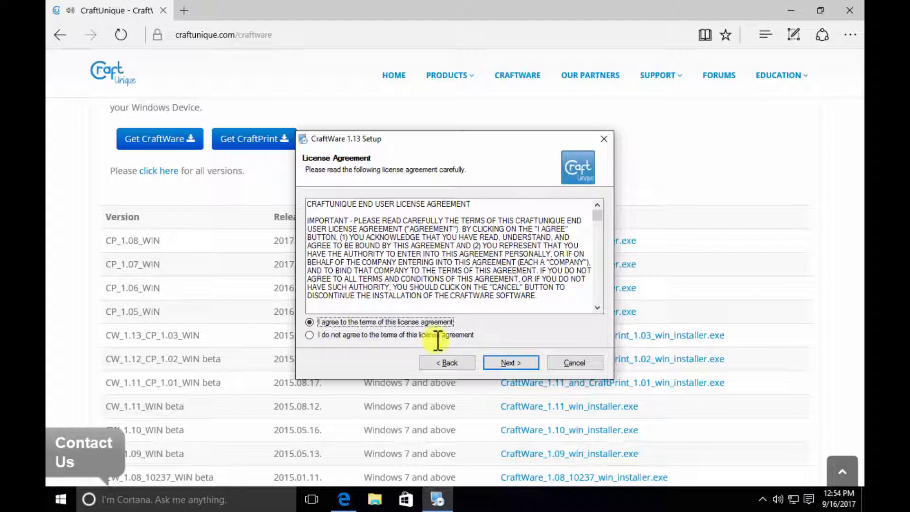
left_click(511, 364)
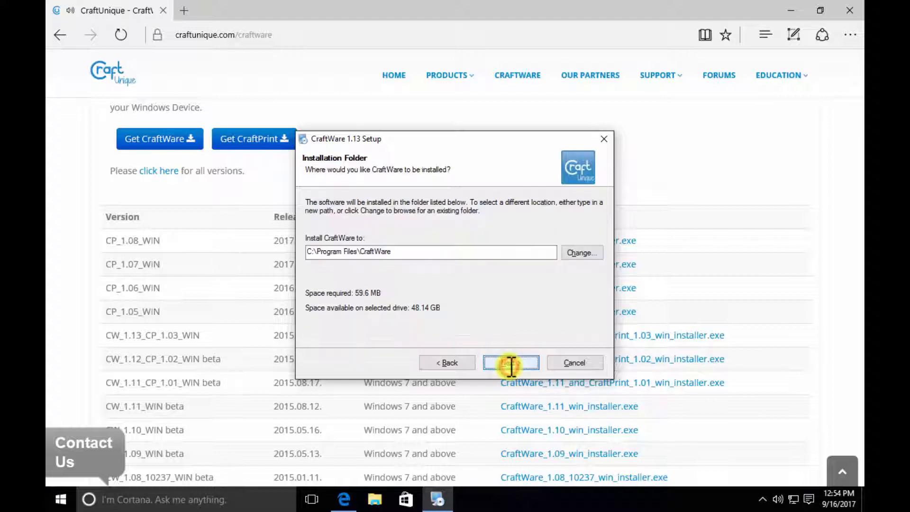
- Install CraftWare to C:\Program Files\CraftWare with the shortcut folder CraftWare 1.13 available to all users
left_click(511, 364)
left_click(511, 363)
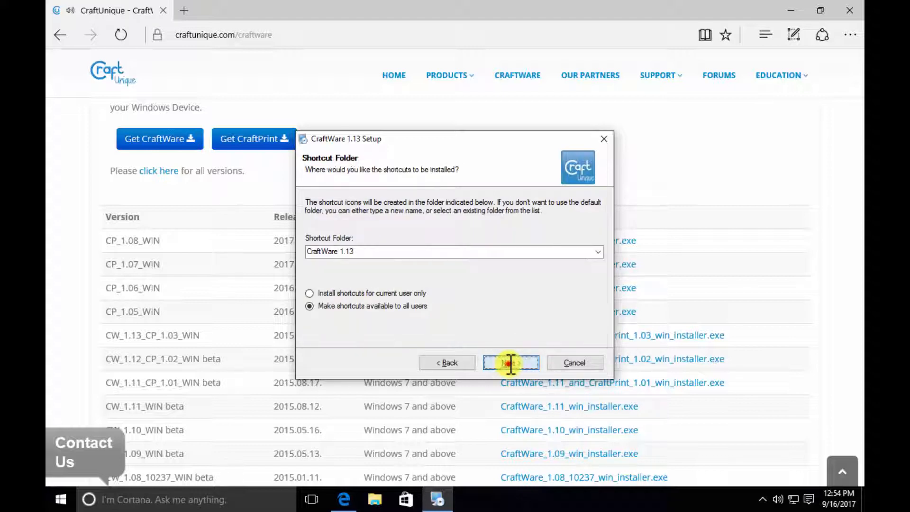
left_click(511, 363)
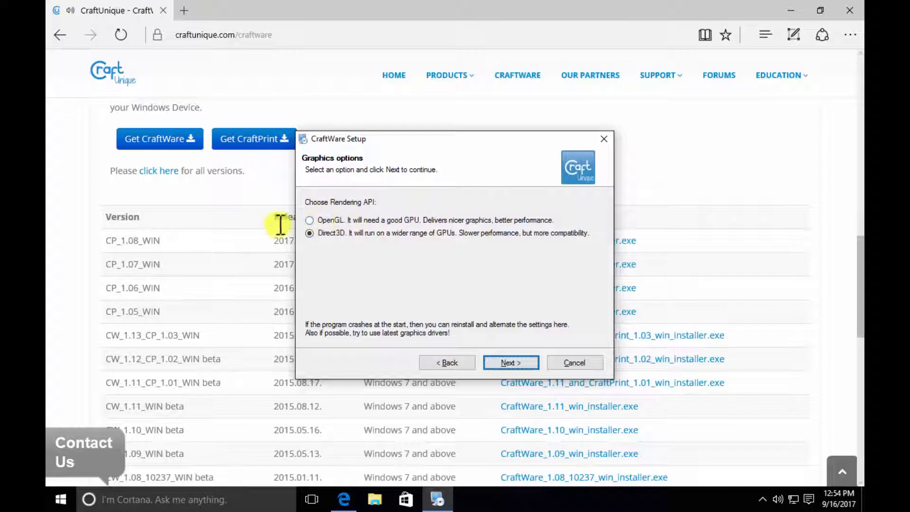
- Choose Direct3D as the rendering API and finish the CraftWare installation
left_click(310, 220)
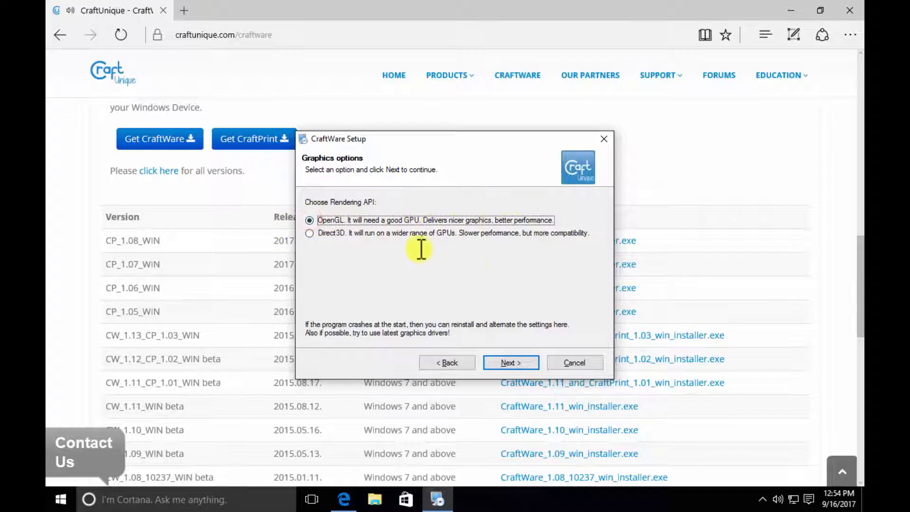
left_click(310, 233)
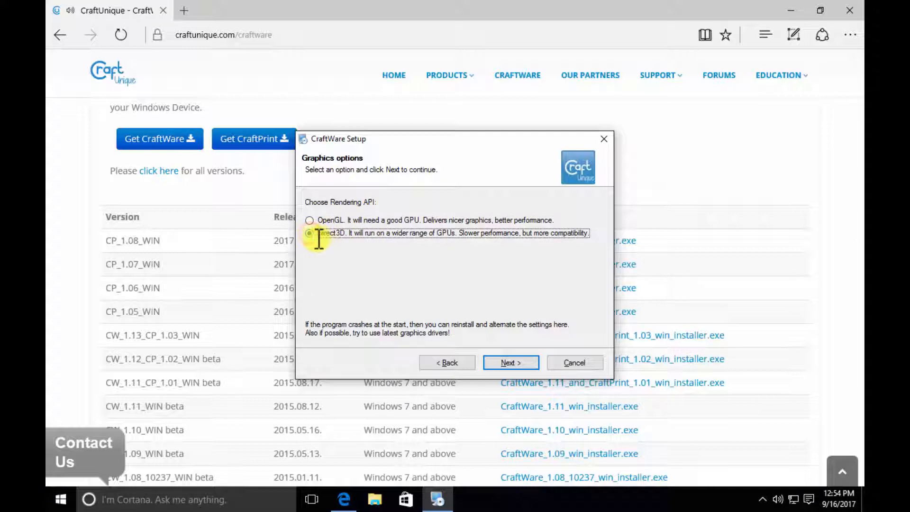
left_click(512, 362)
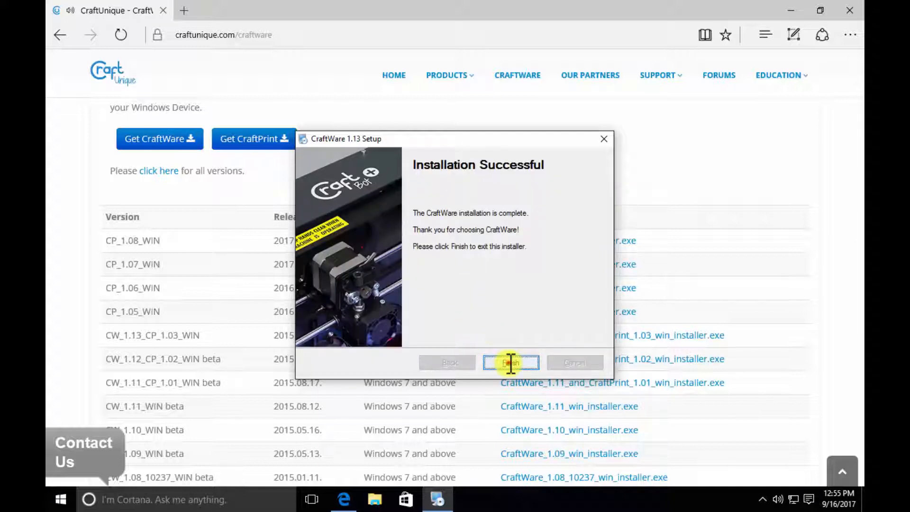
left_click(510, 363)
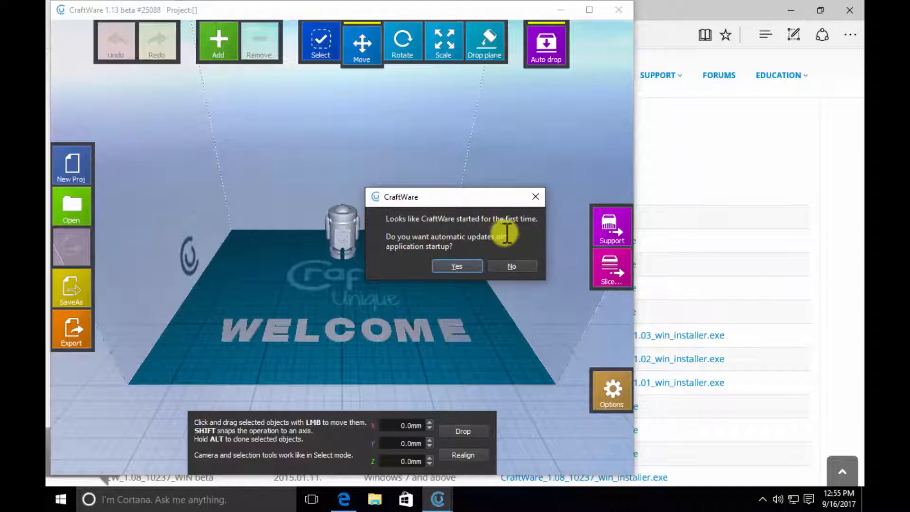
- Enable automatic updates at startup, dismiss the offered new version and maximize the CraftWare window
left_click(458, 267)
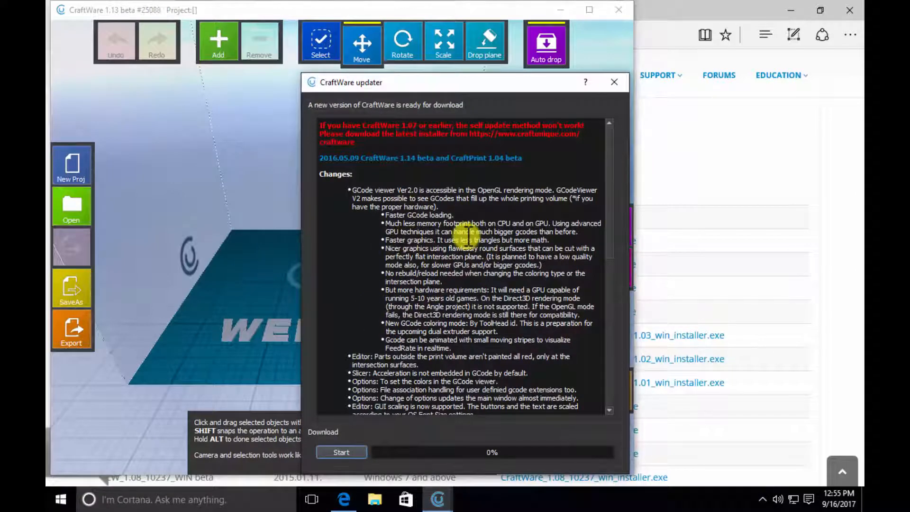
left_click(614, 82)
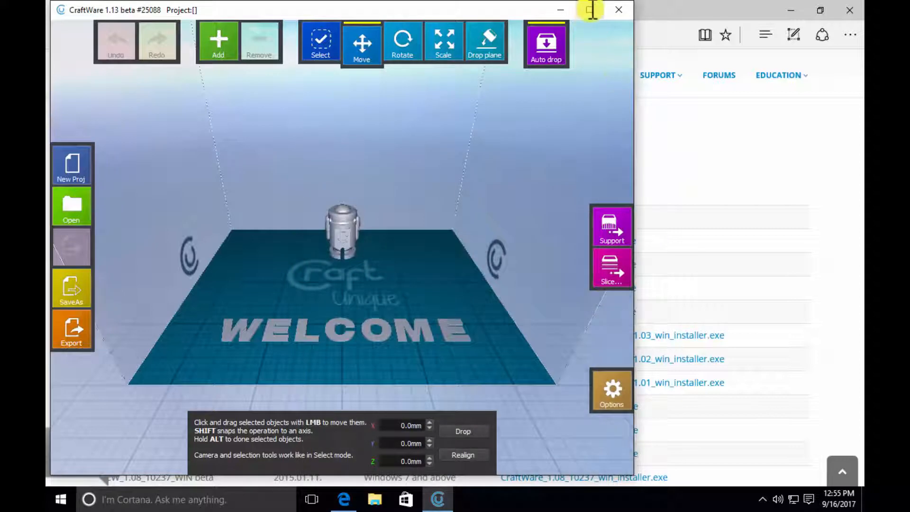
left_click(590, 10)
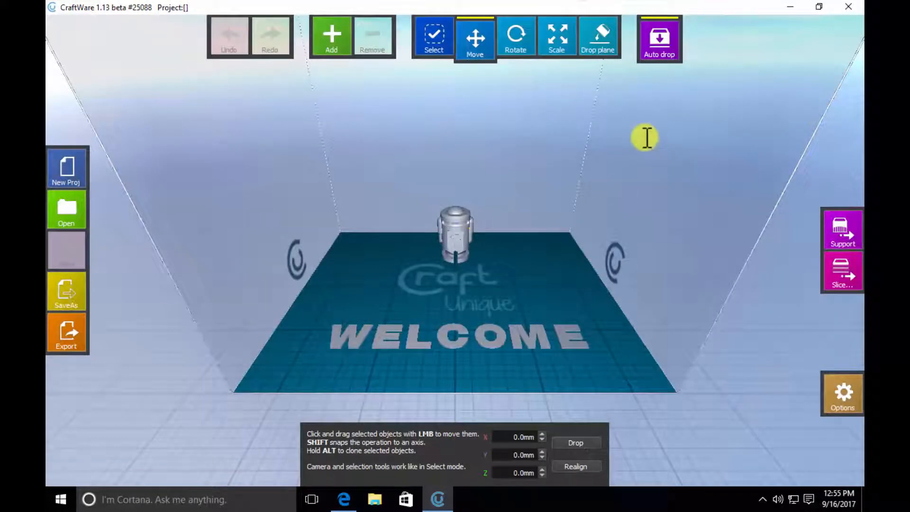
- Set the printer's build volume to 300 mm width, 300 mm depth and 400 mm height in the options
left_click(846, 391)
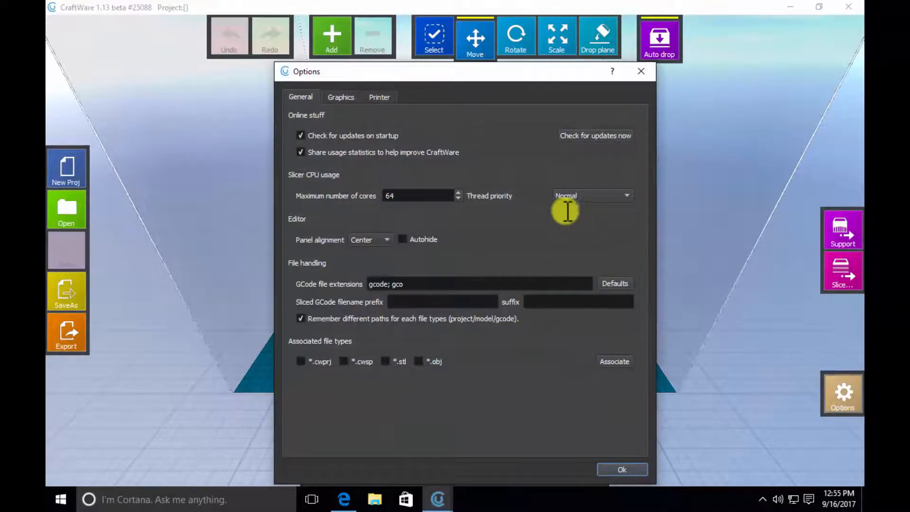
left_click(382, 97)
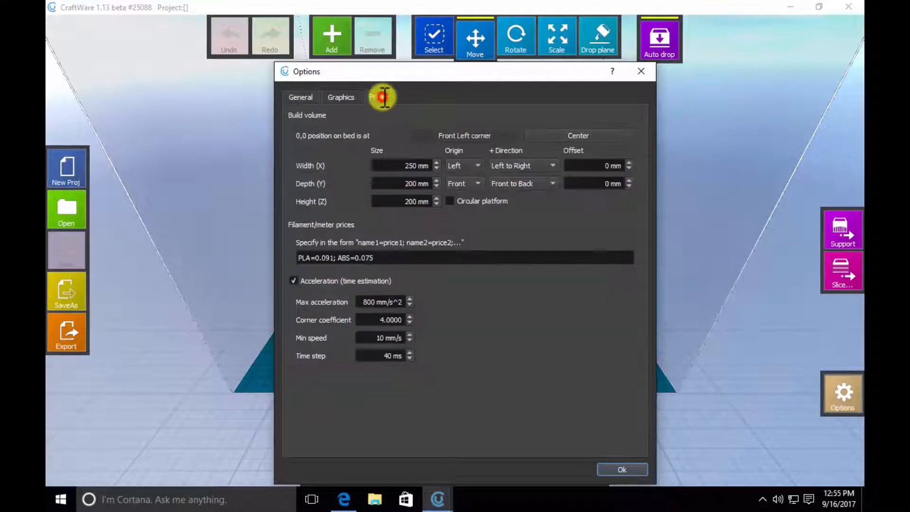
double_click(409, 166)
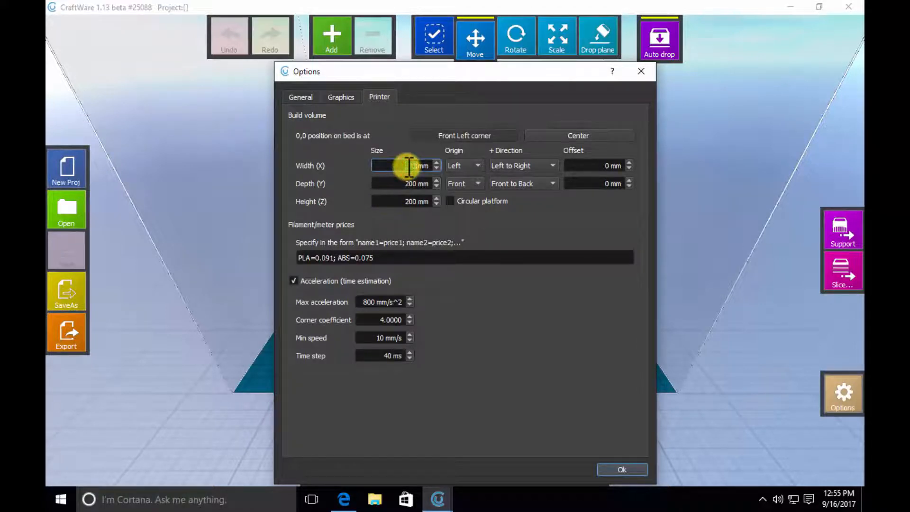
key("Tab")
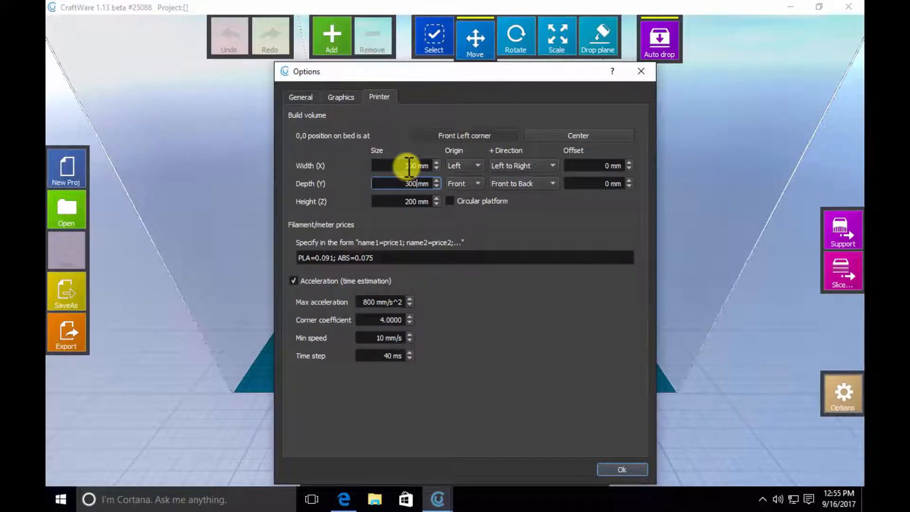
key("Tab")
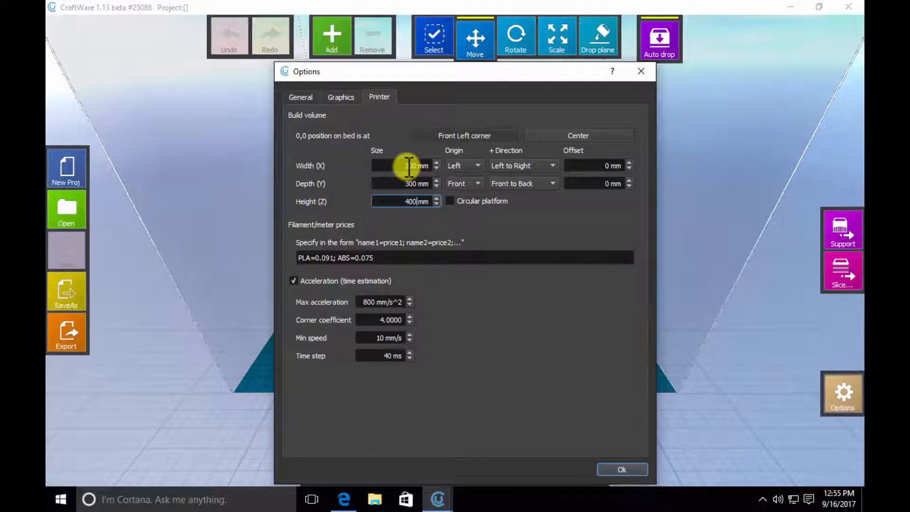
key("Tab")
key("Tab")
left_click(617, 468)
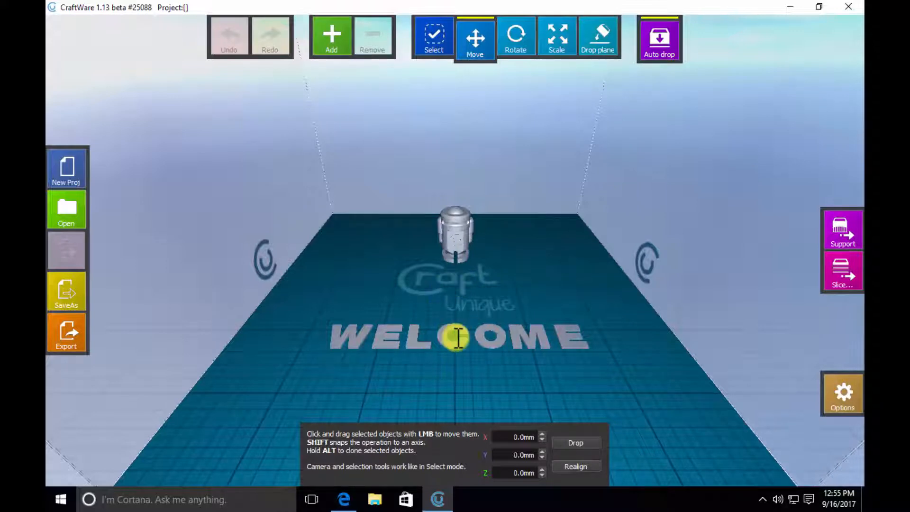
- Restart CraftWare with the browser minimized, dismiss the offered update and maximize the CraftWare window
left_click(850, 7)
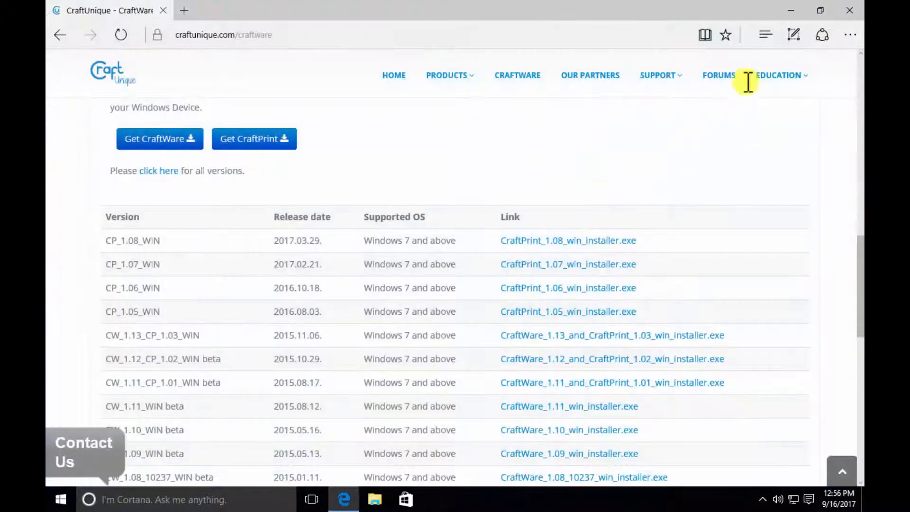
left_click(793, 9)
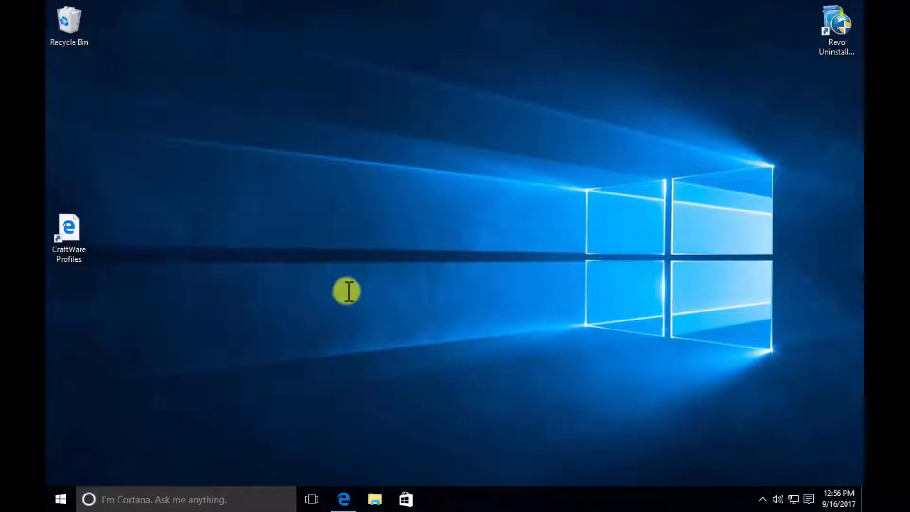
left_click(60, 499)
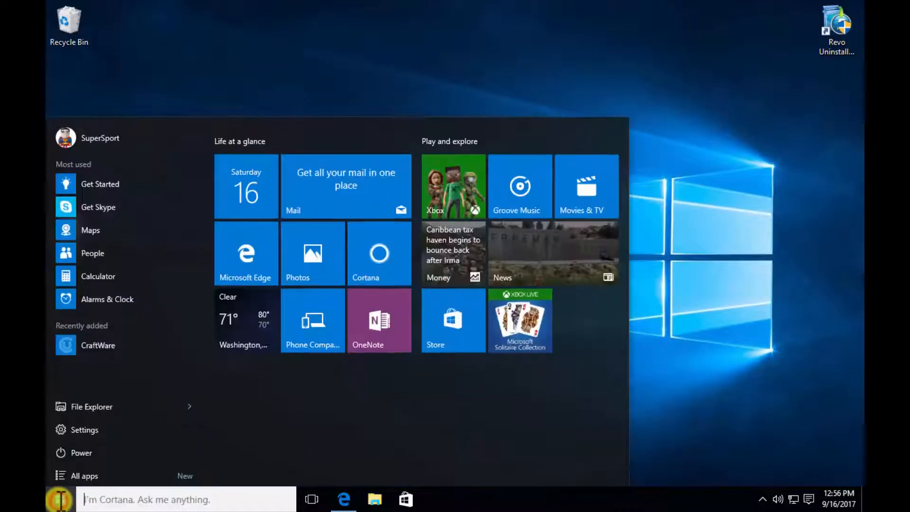
left_click(92, 342)
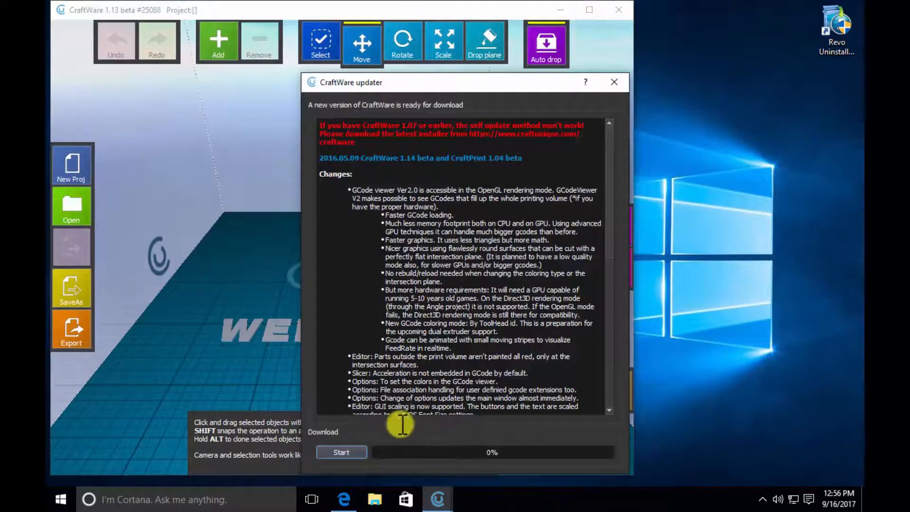
left_click(609, 82)
left_click(590, 9)
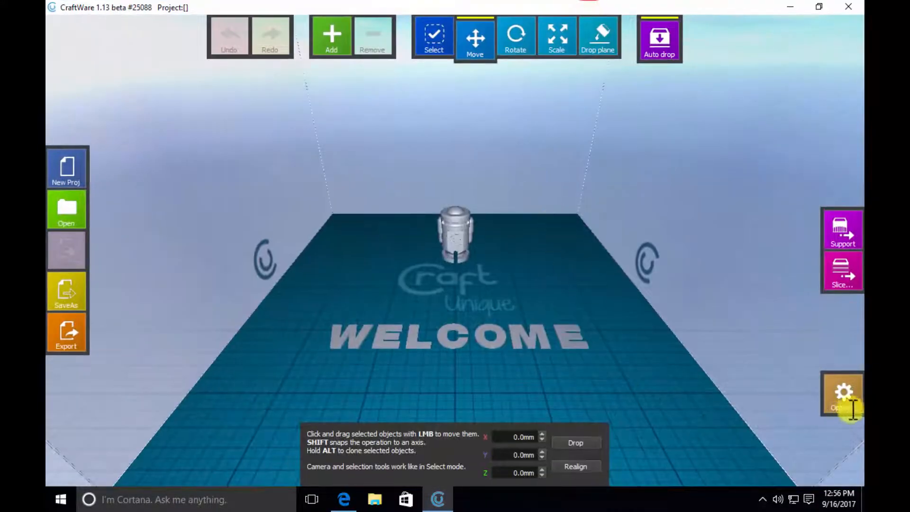
- Check the saved build volume in the printer options and close the options dialog
left_click(849, 391)
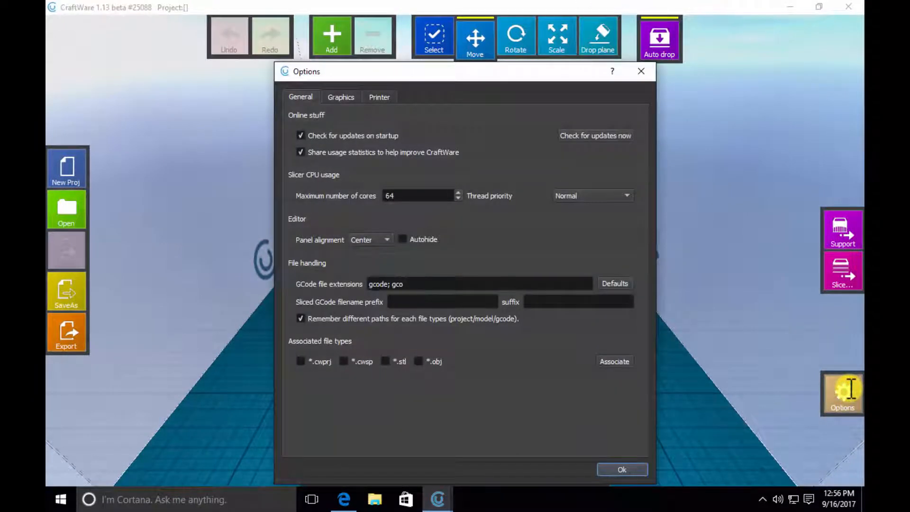
left_click(383, 96)
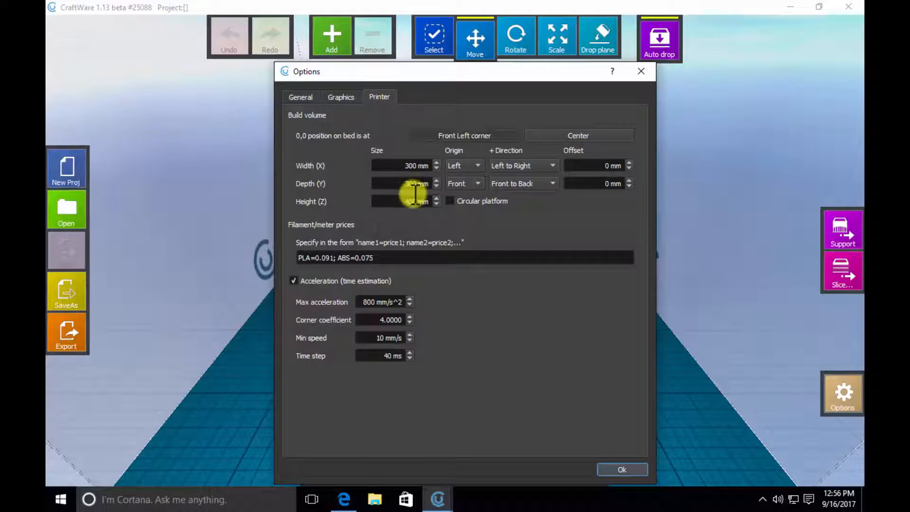
left_click(632, 464)
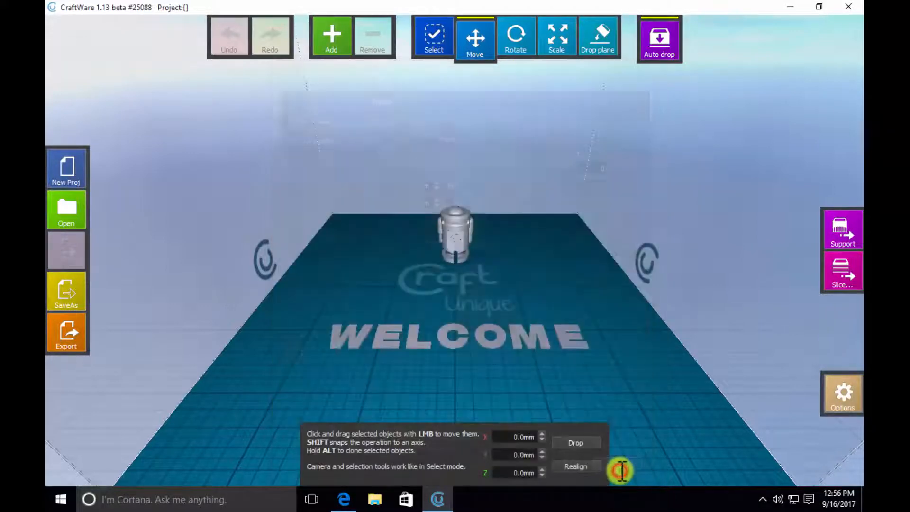
- Close CraftWare and the browser window showing its download page
left_click(851, 7)
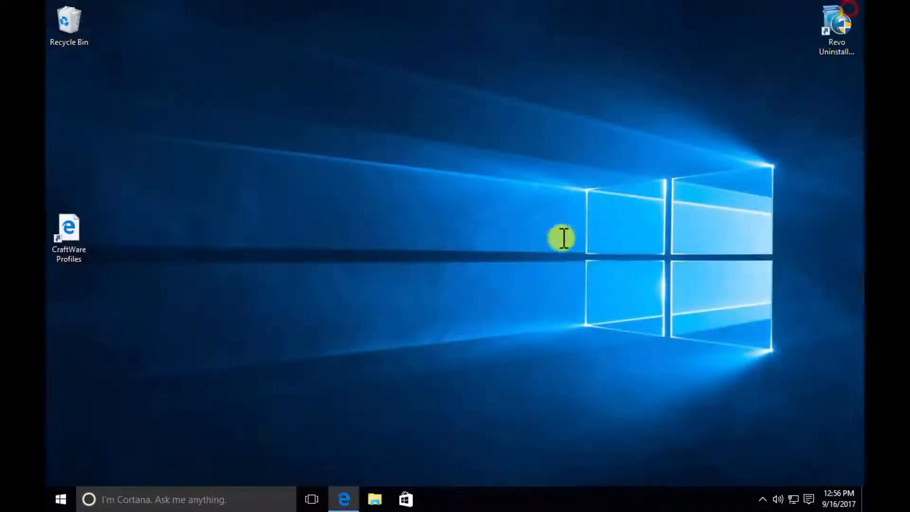
left_click(347, 493)
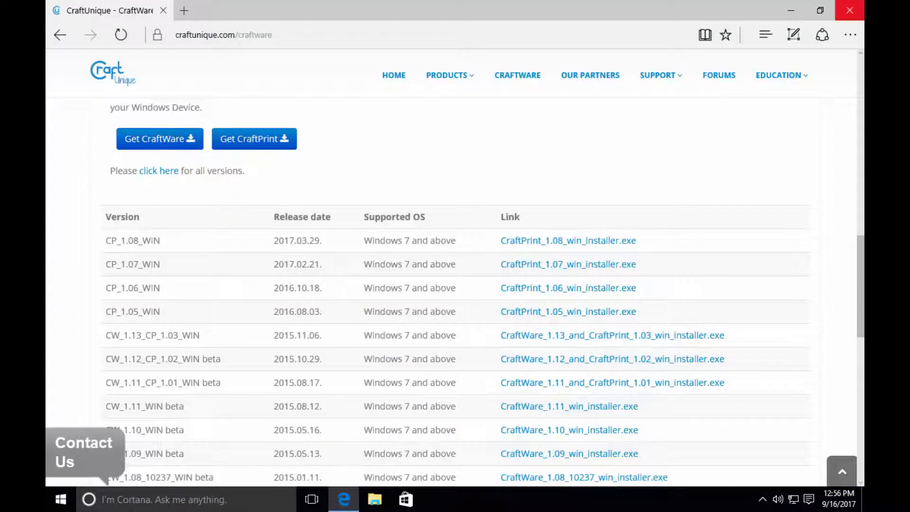
left_click(850, 10)
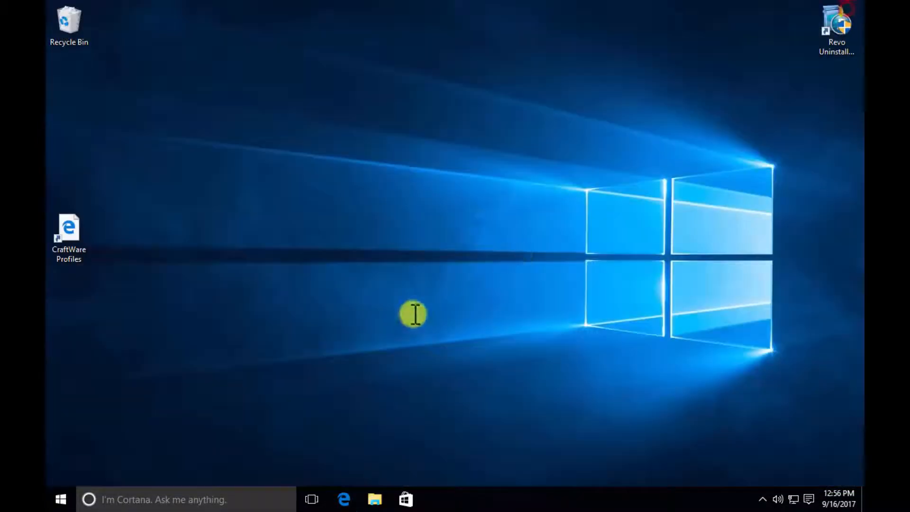
- Relaunch CraftWare and start downloading the offered CraftWare 1.14 update
left_click(59, 500)
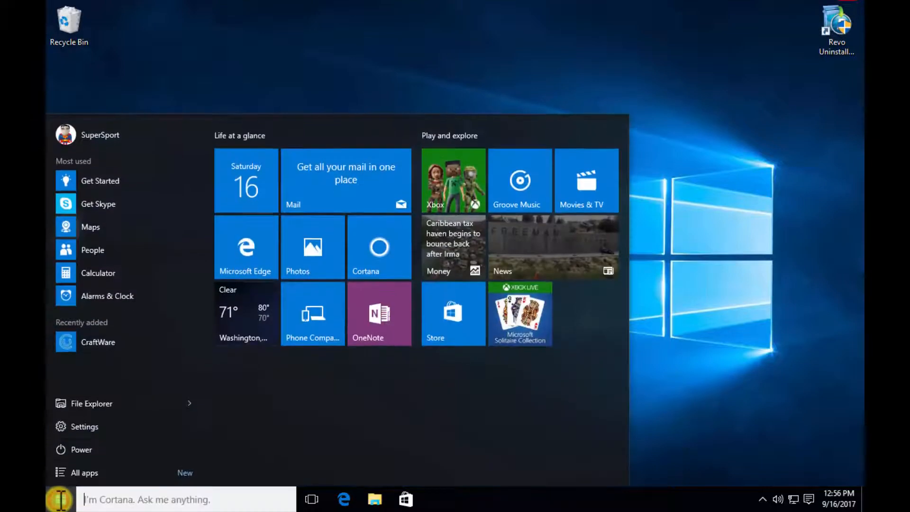
left_click(109, 341)
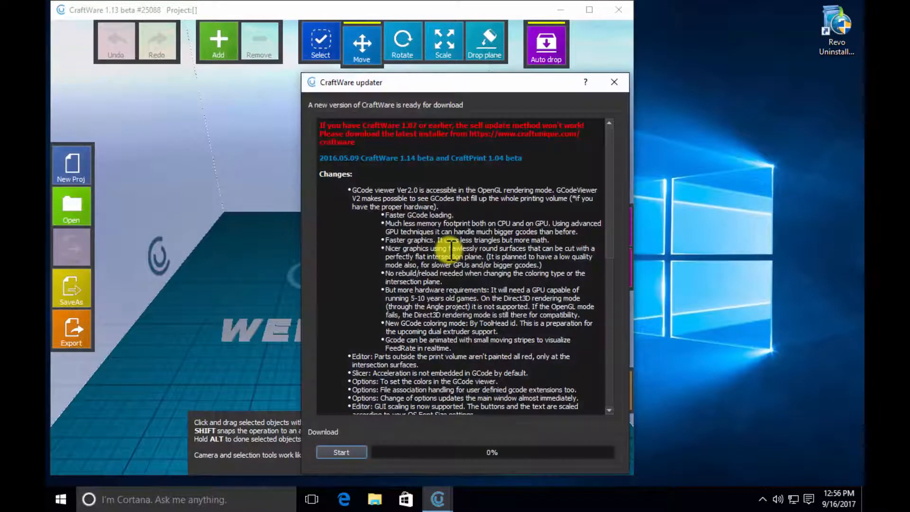
left_click(341, 452)
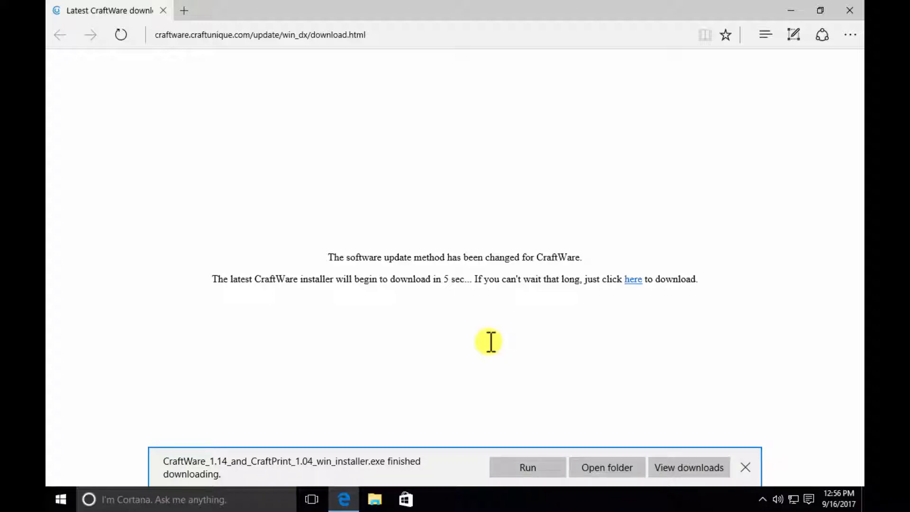
- Run the downloaded CraftWare 1.14 installer, allow it to make changes to the PC and accept the license agreement
left_click(529, 470)
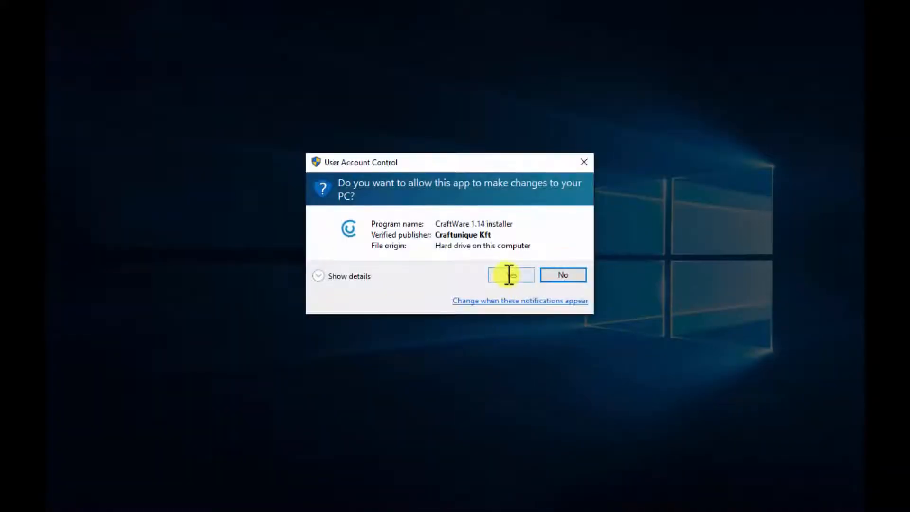
left_click(509, 275)
left_click(488, 363)
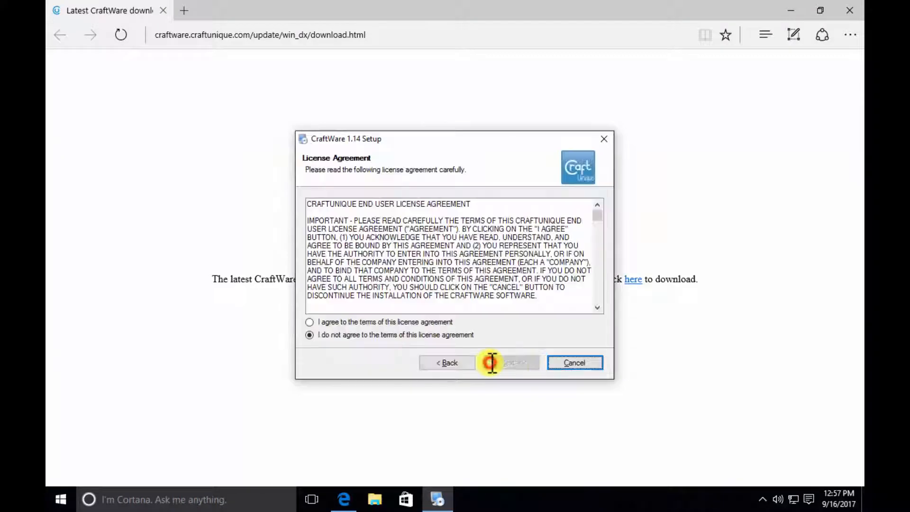
left_click(426, 322)
left_click(516, 362)
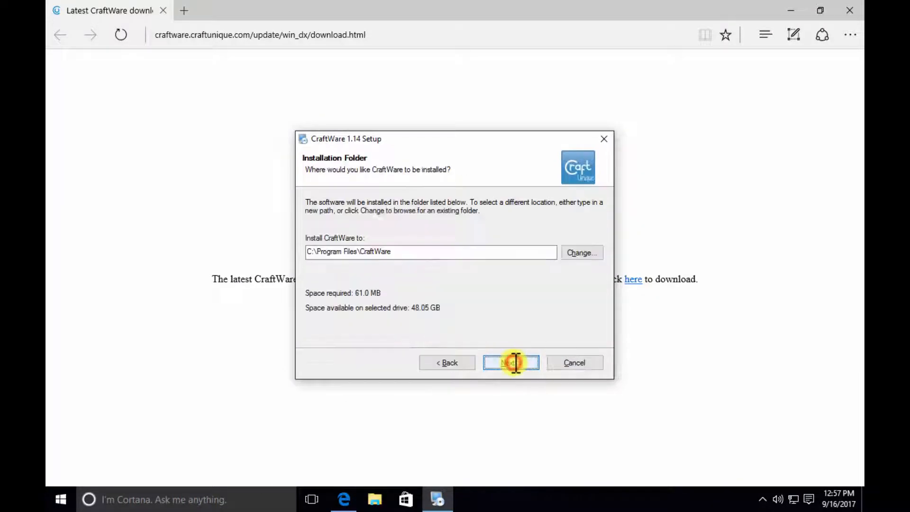
- Install CraftWare 1.14 to C:\Program Files\CraftWare with the shortcut folder CraftWare 1.14, keeping Direct3D as the rendering API, and finish the setup
left_click(516, 363)
left_click(516, 362)
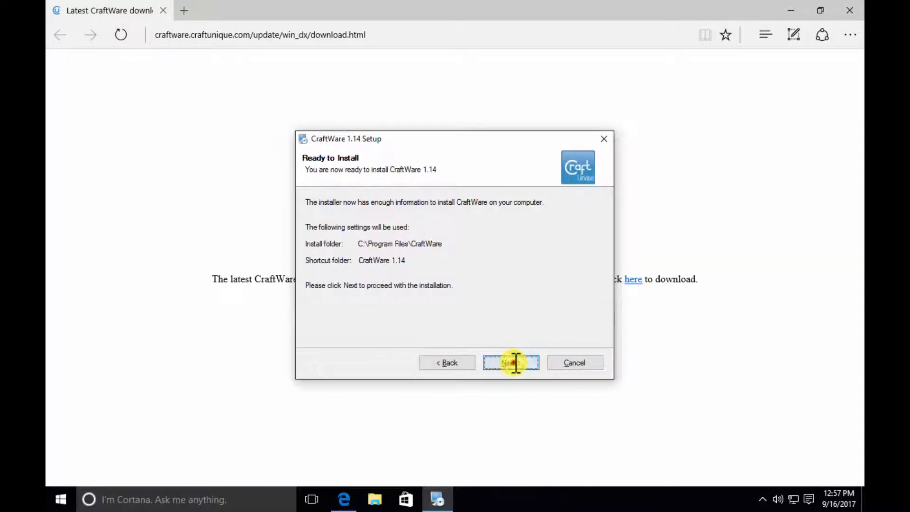
left_click(516, 363)
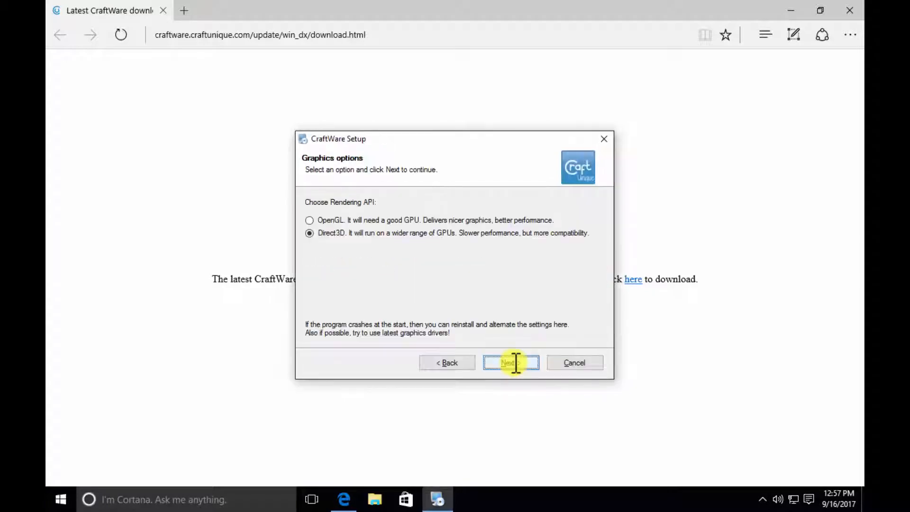
left_click(516, 363)
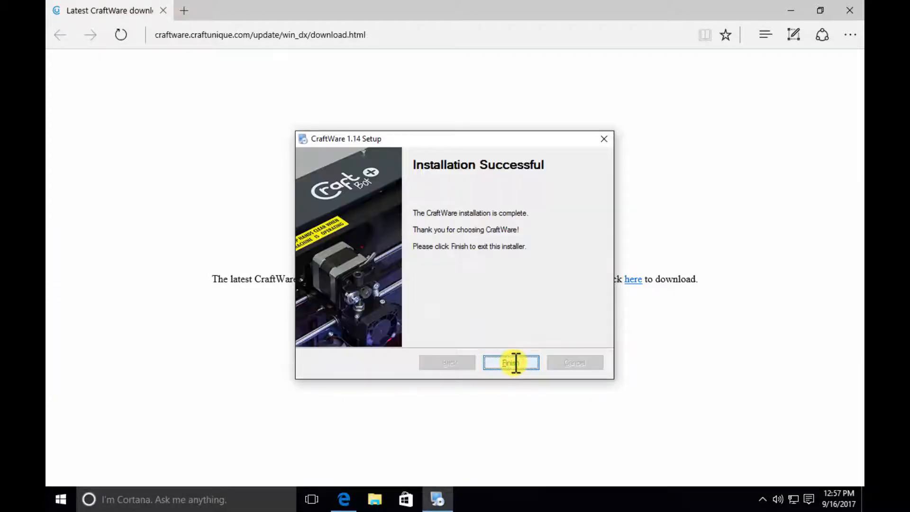
left_click(515, 363)
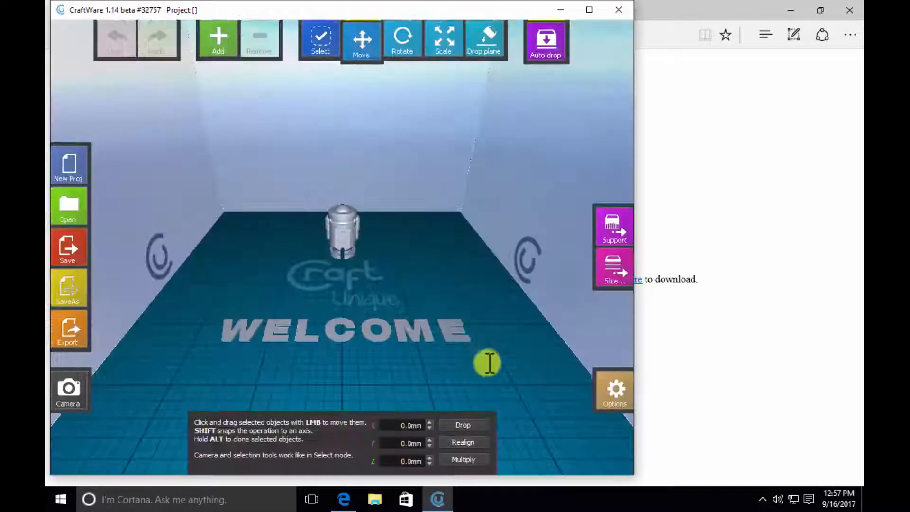
- Maximize the updated CraftWare, then close it and the browser's update page
left_click(589, 9)
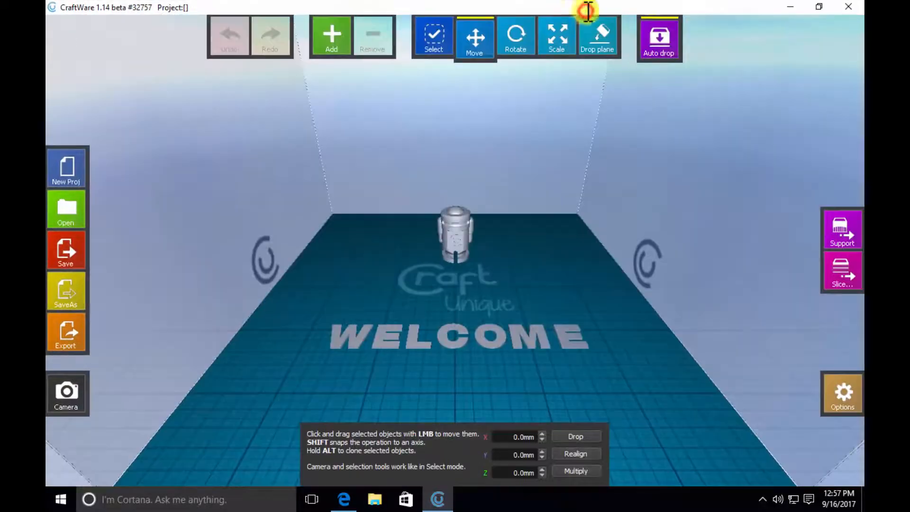
left_click(849, 6)
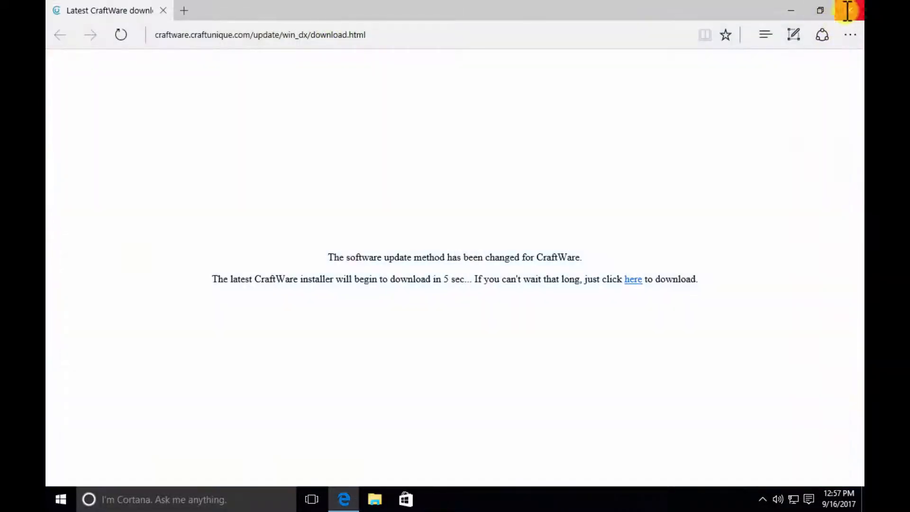
left_click(849, 11)
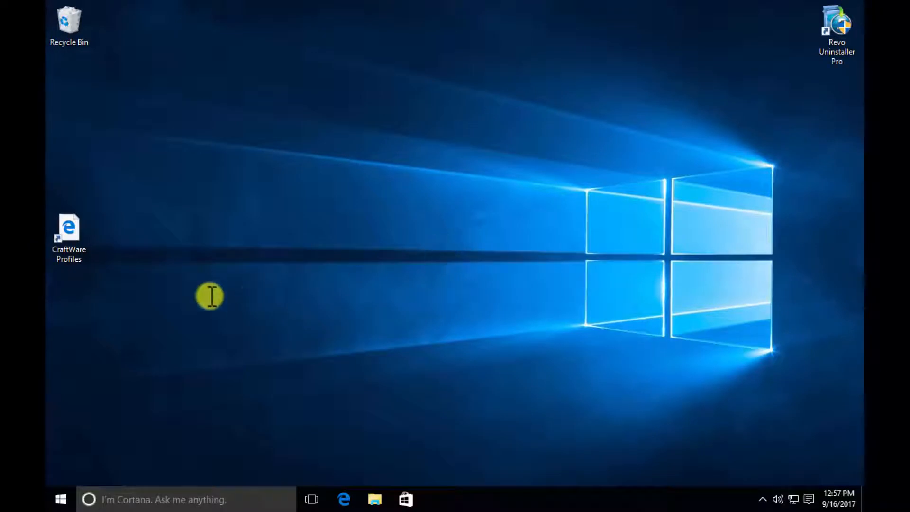
- Open the CraftWare Profiles shortcut on the desktop, dismiss the Google Drive promotion and download PLA Fine.cwsp
double_click(70, 228)
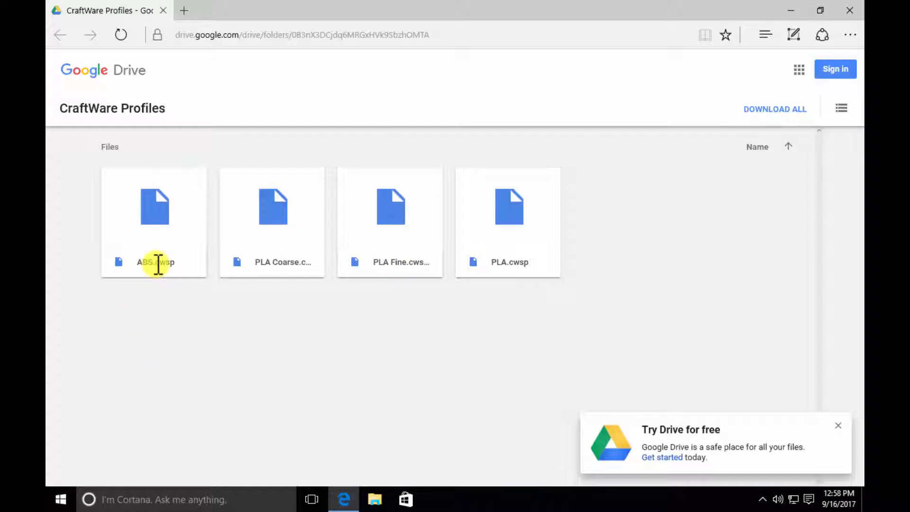
left_click(838, 424)
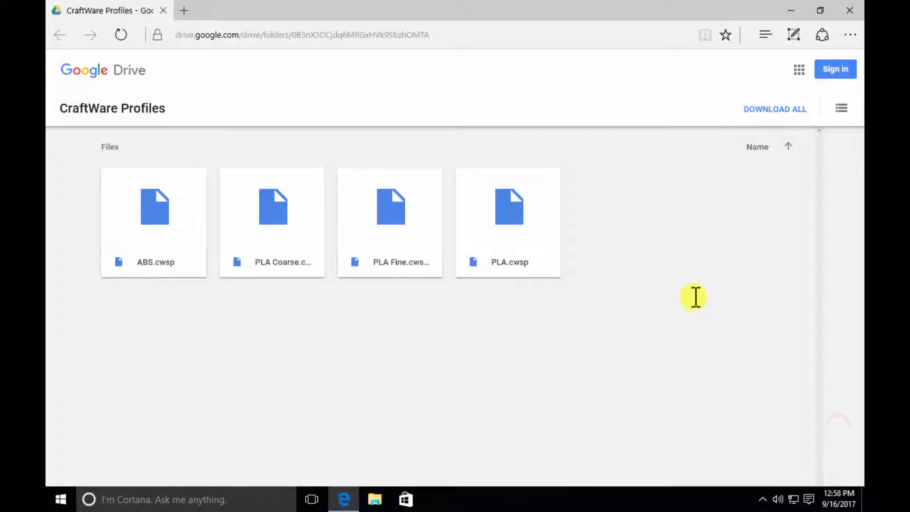
left_click(396, 208)
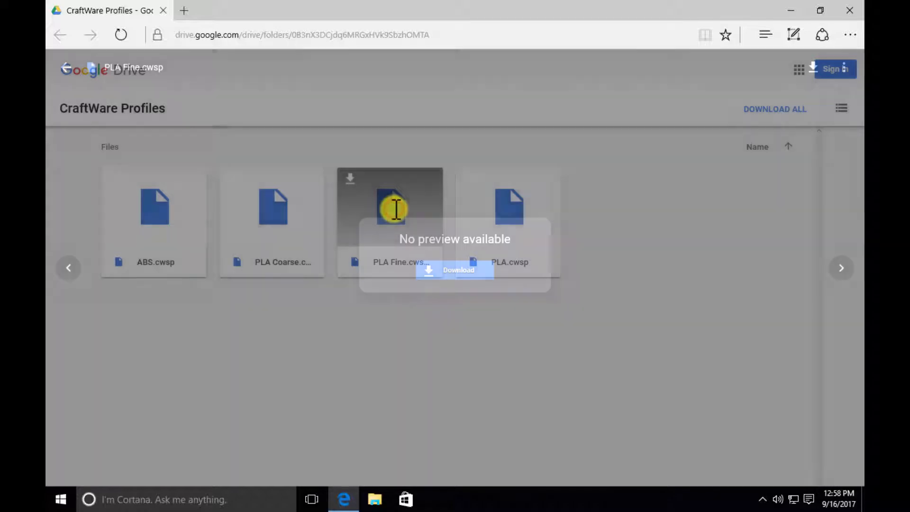
left_click(461, 273)
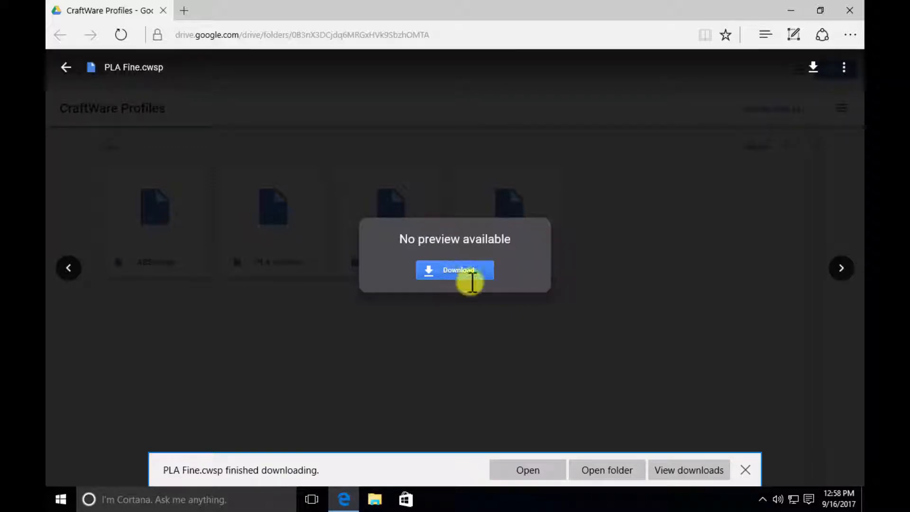
- Open the Downloads folder from the browser's download list, move PLA Fine.cwsp into a Quick access folder and close the folder window
left_click(685, 467)
left_click(684, 470)
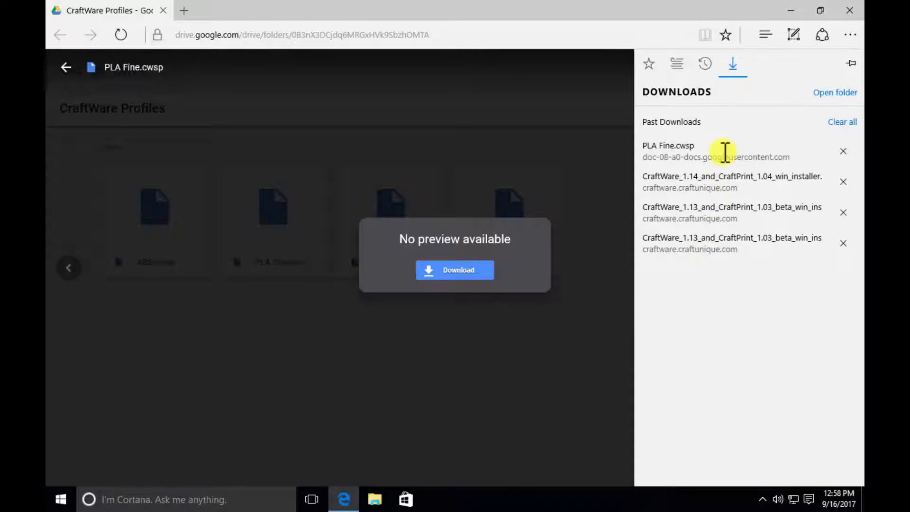
left_click(829, 93)
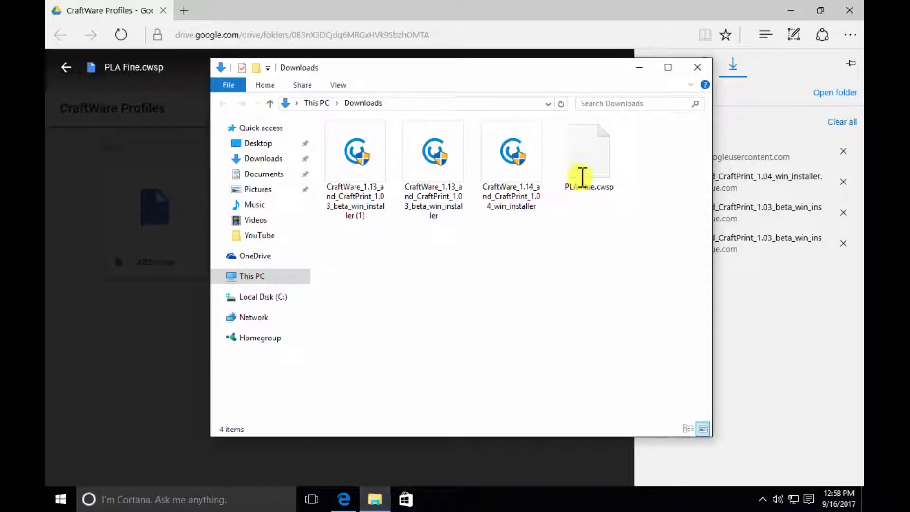
left_click(596, 146)
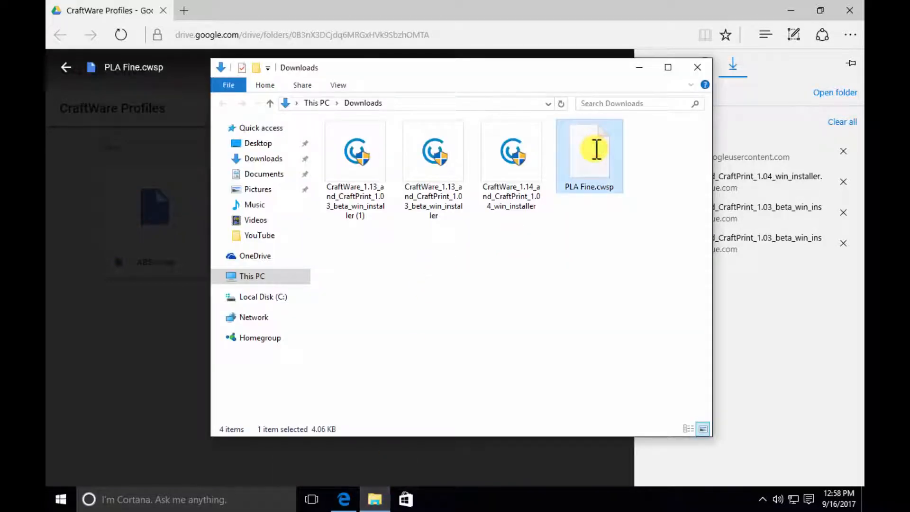
left_click_drag(596, 148, 258, 144)
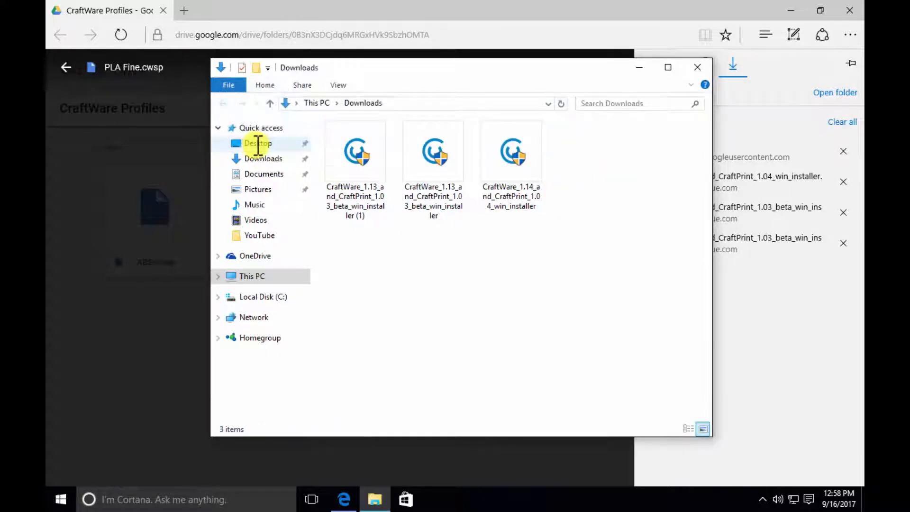
left_click(699, 66)
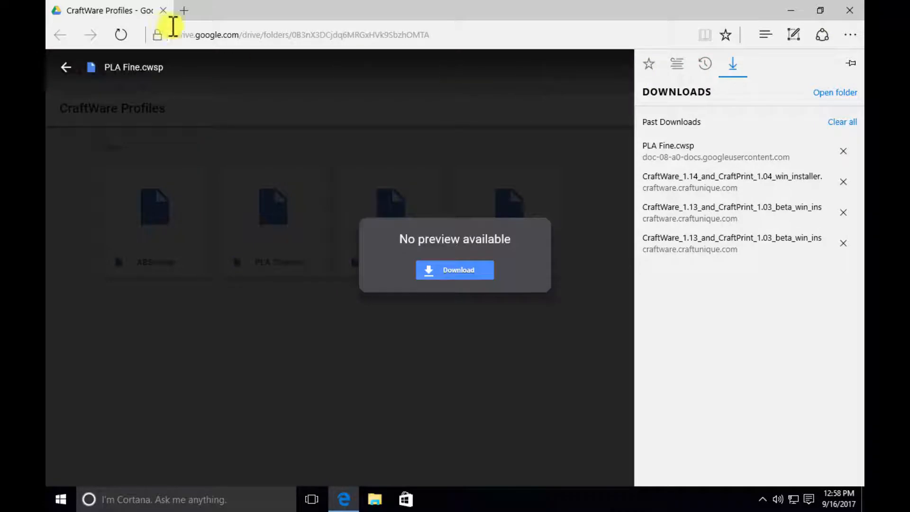
- Close the browser and launch CraftWare from the recently added apps
left_click(851, 10)
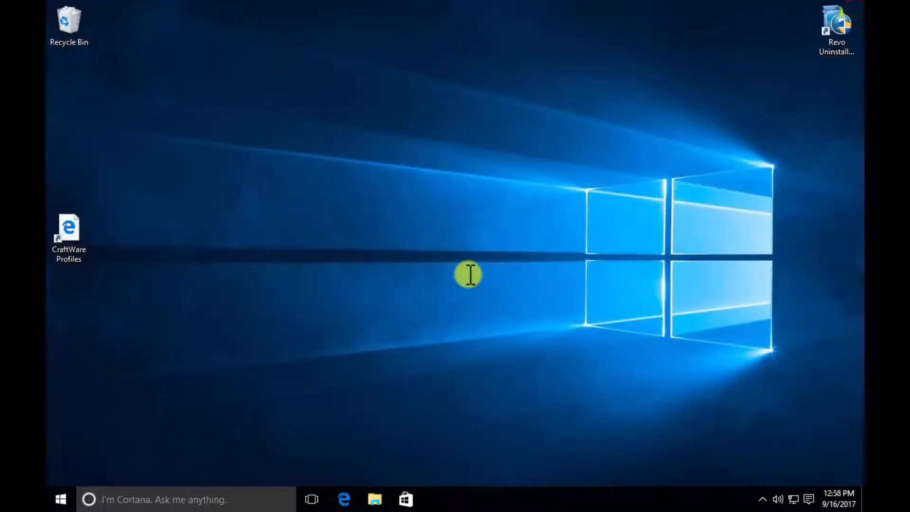
left_click(60, 500)
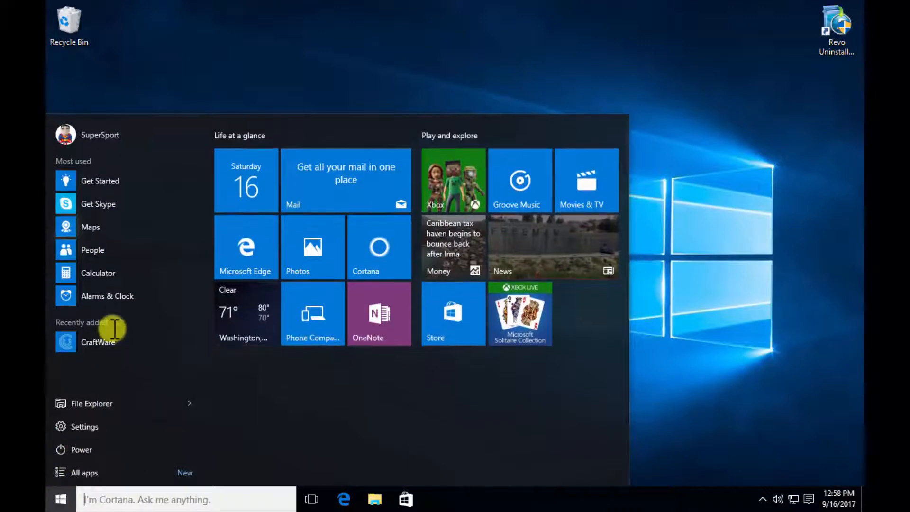
left_click(101, 342)
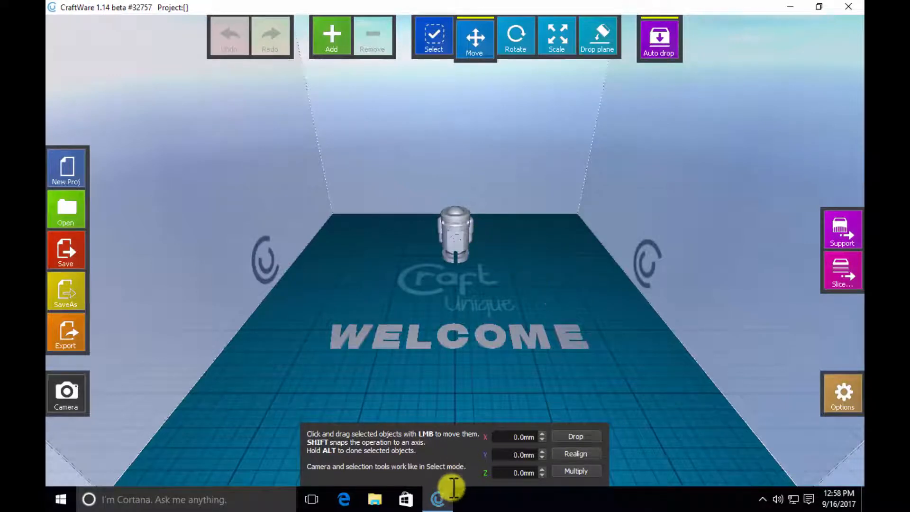
- Pin CraftWare to the taskbar, then close it and relaunch it from the pinned shortcut
mouse_move(439, 499)
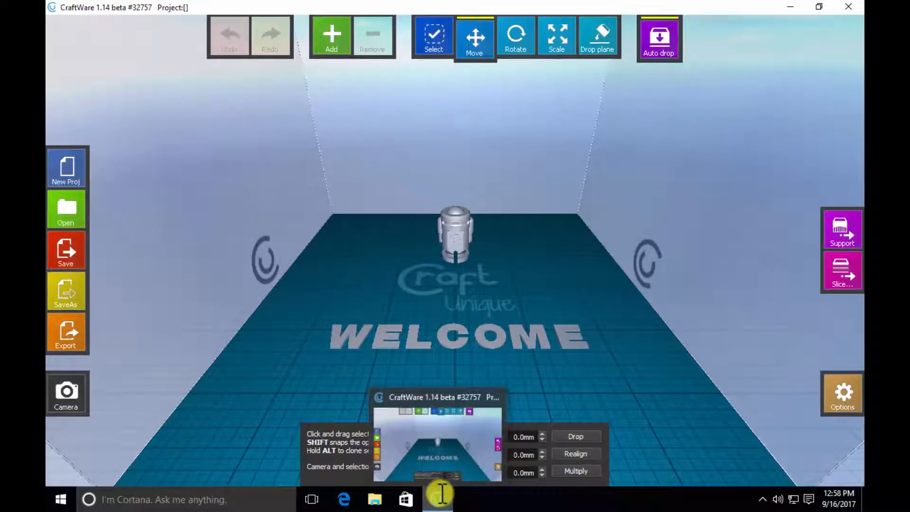
right_click(438, 500)
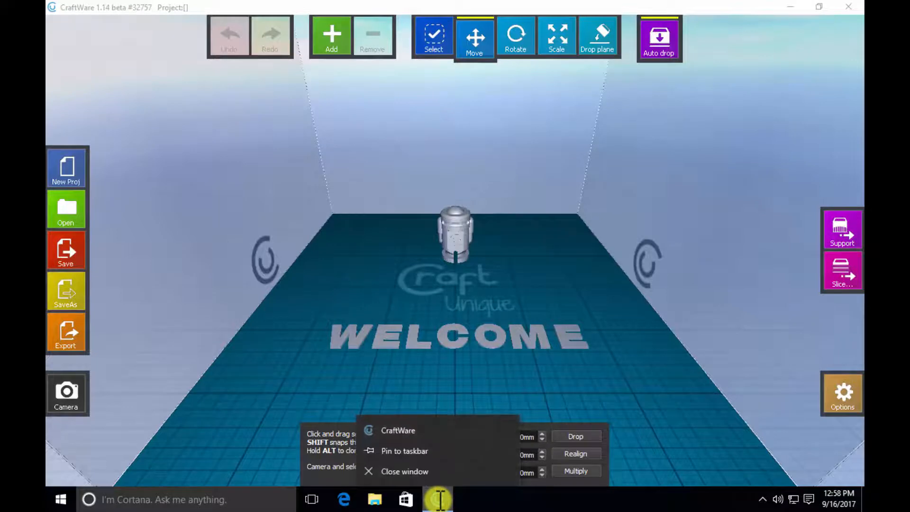
left_click(420, 451)
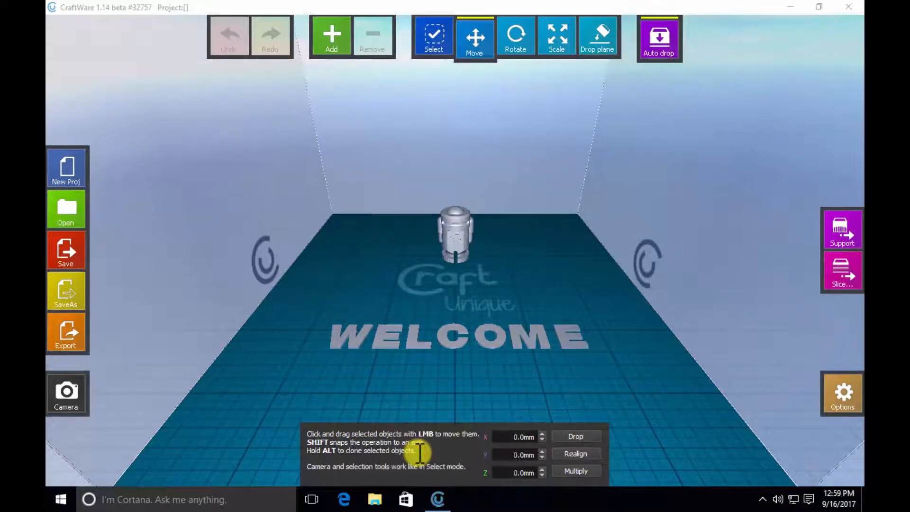
left_click(850, 7)
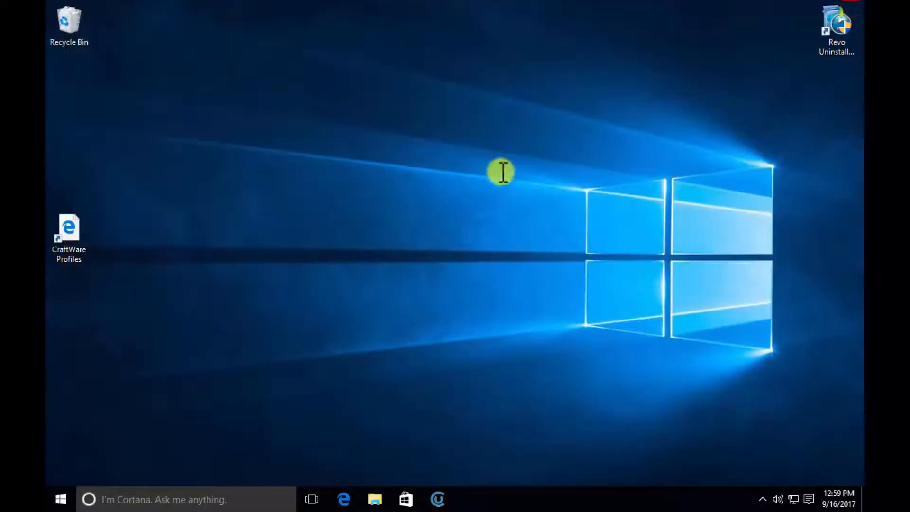
left_click(440, 496)
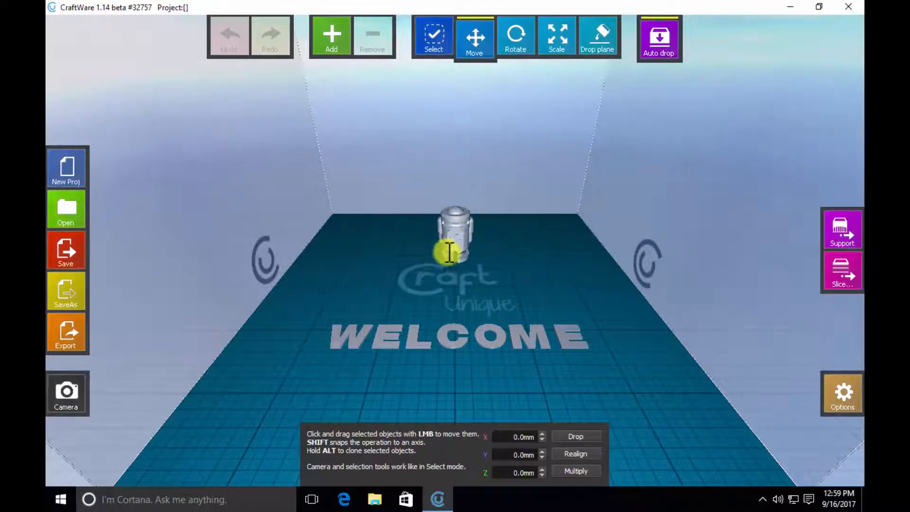
- Start a new project to clear the sample robot and the WELCOME text from the build plate
scroll(442, 245, "up", 5)
scroll(463, 245, "up", 5)
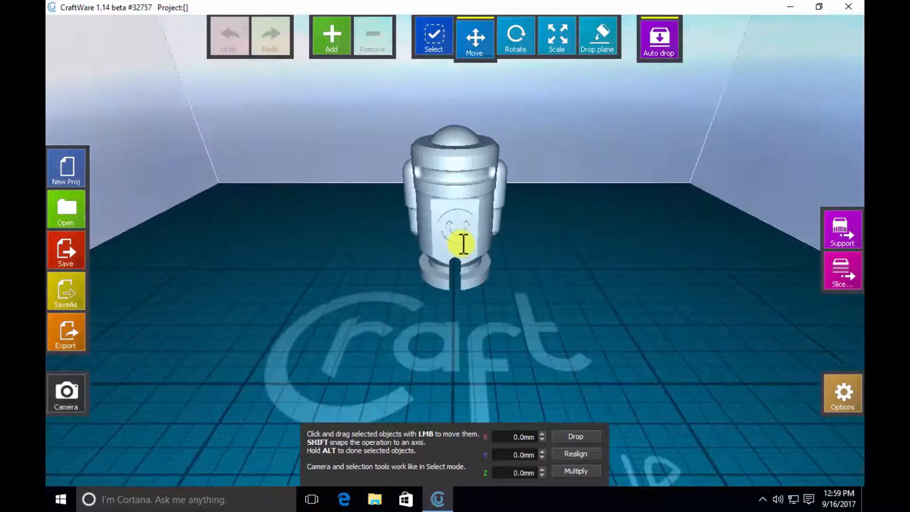
scroll(431, 216, "down", 3)
left_click_drag(339, 293, 409, 335)
right_click_drag(342, 252, 328, 349)
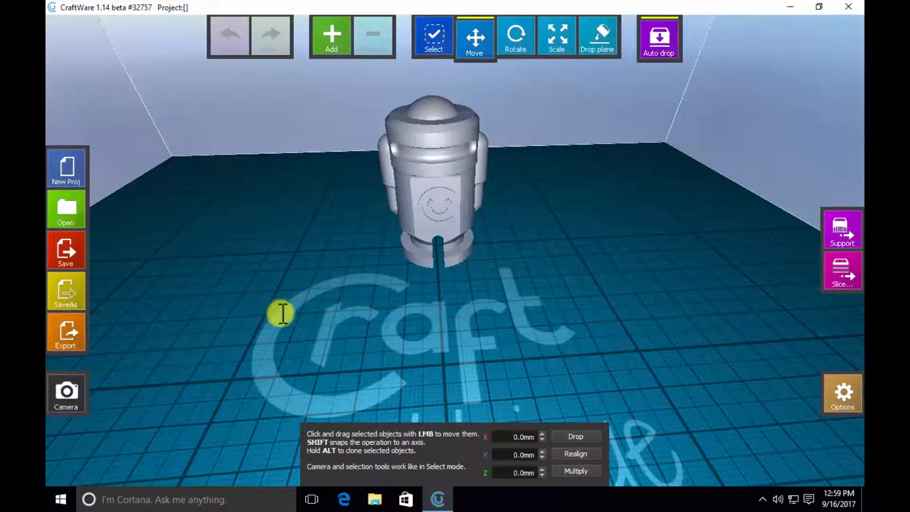
left_click(76, 164)
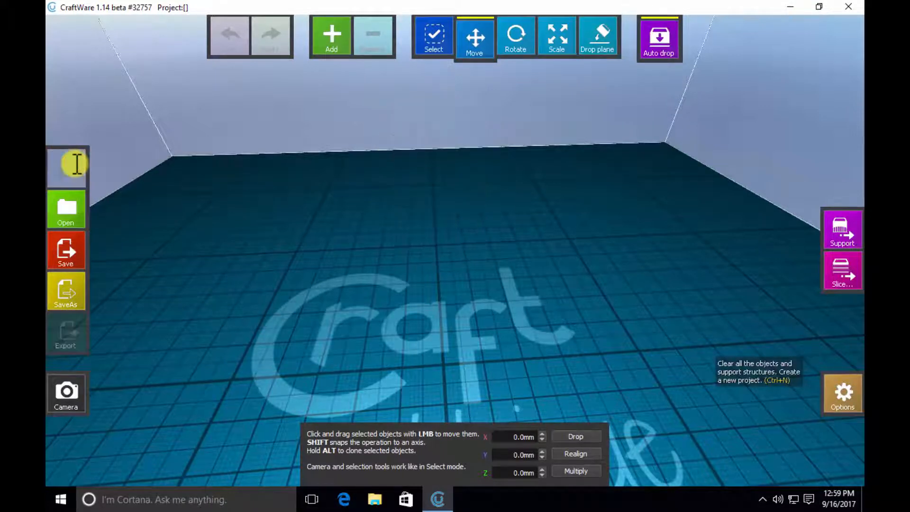
- Cancel adding a model, switch to the Edge browser and search thingiverse.com for benchy
left_click(336, 36)
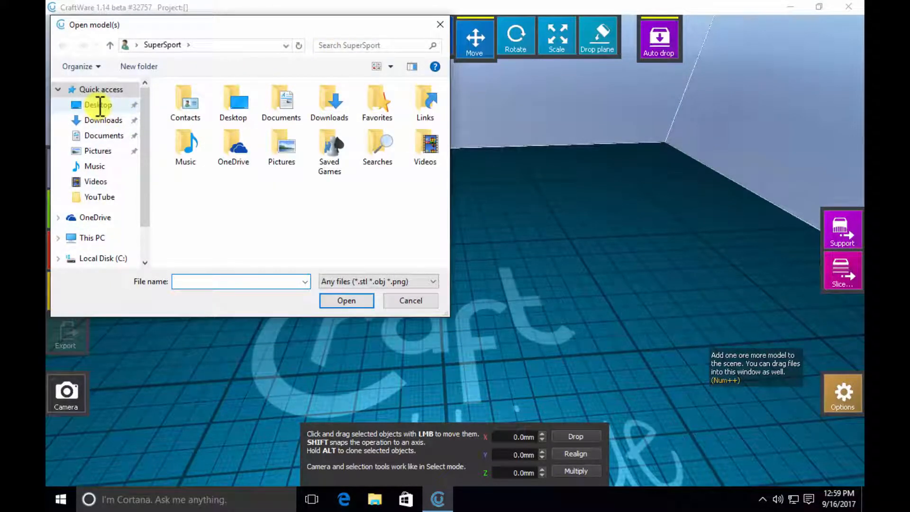
left_click(418, 300)
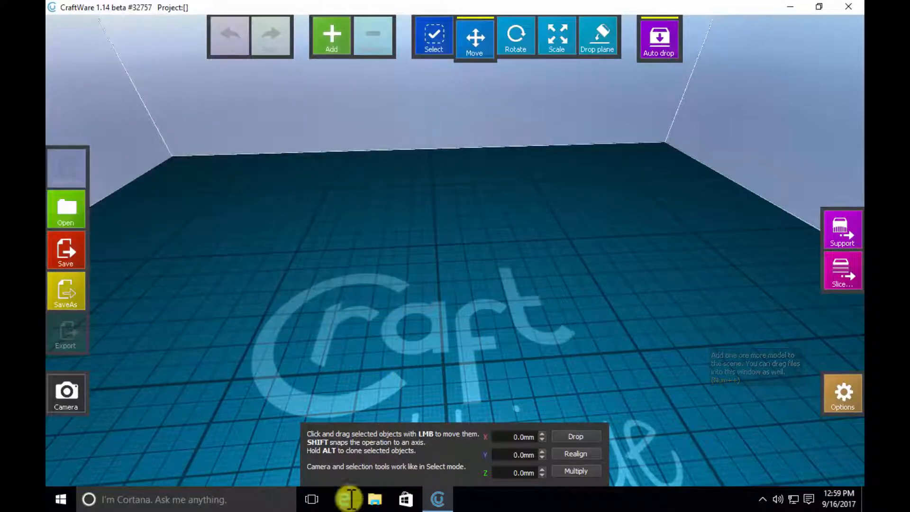
left_click(350, 499)
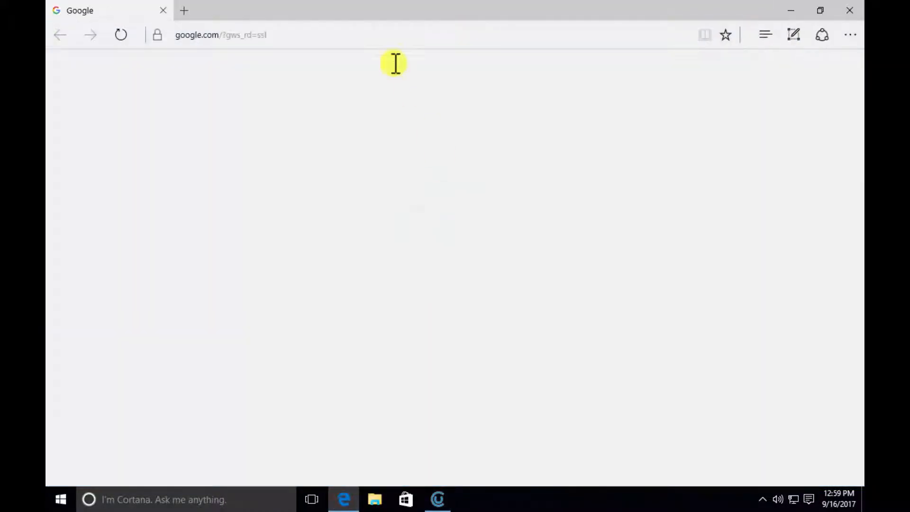
left_click(351, 33)
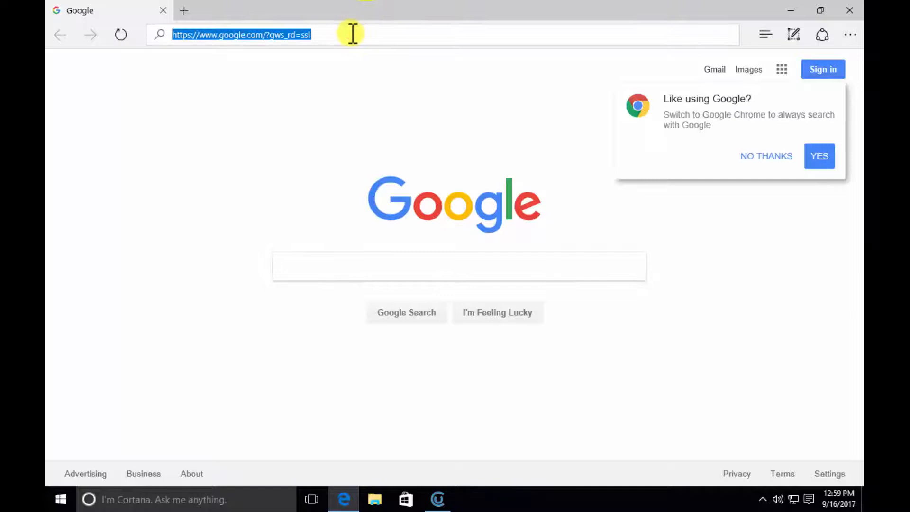
type("thi")
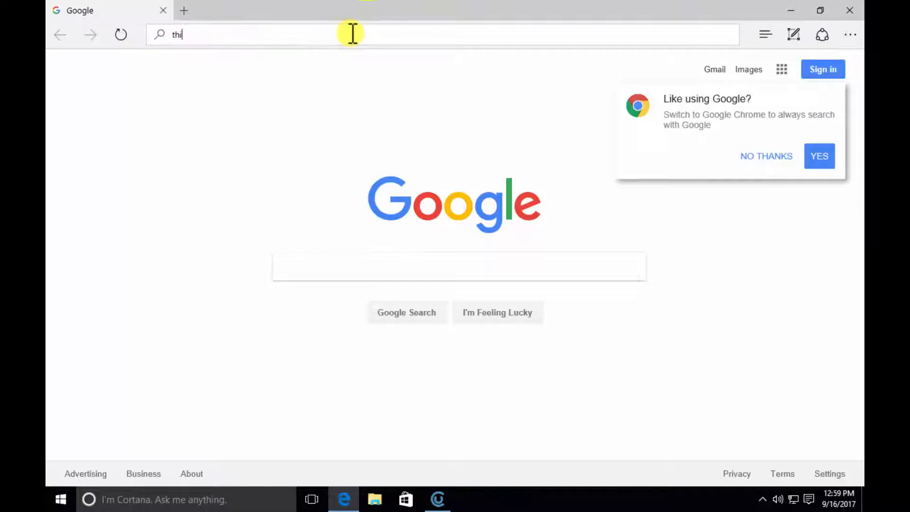
type("ngiverse.com")
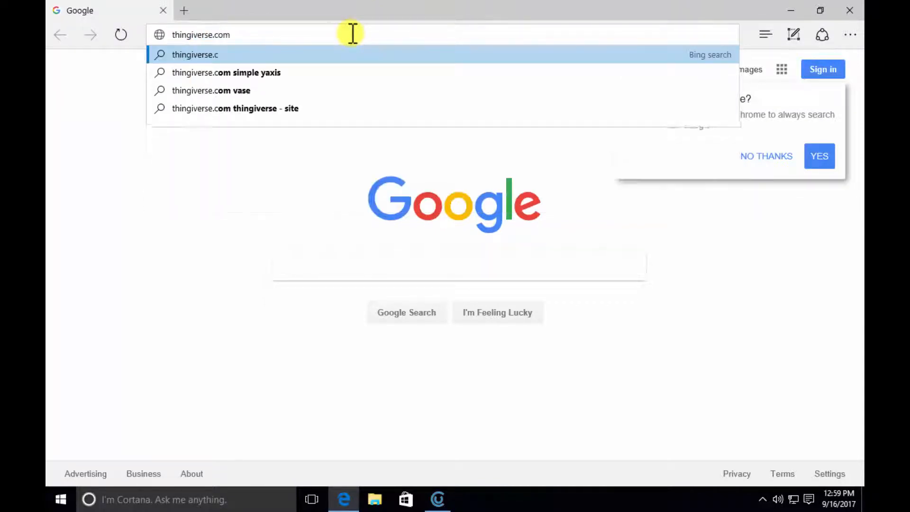
key("Return")
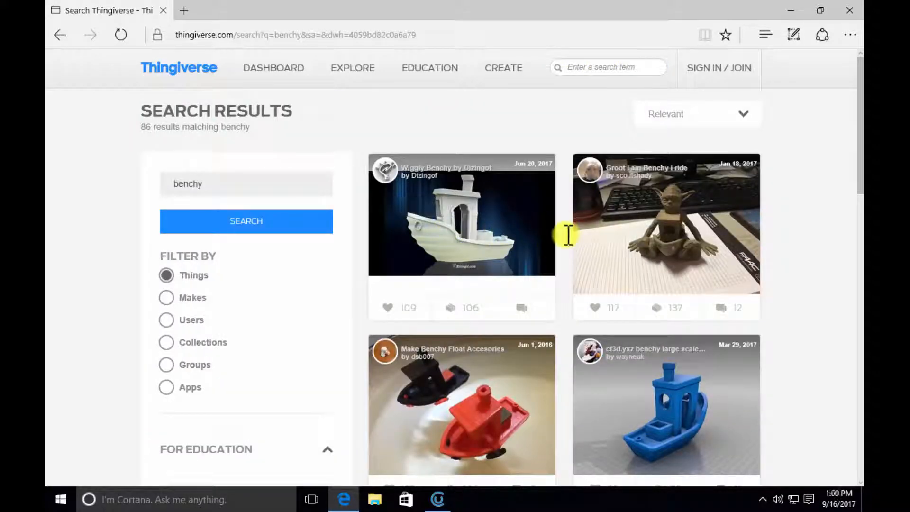
- Open the "#3DBenchy - The jolly 3D printing torture-test" page from the search results and download all its files
scroll(562, 237, "down", 8)
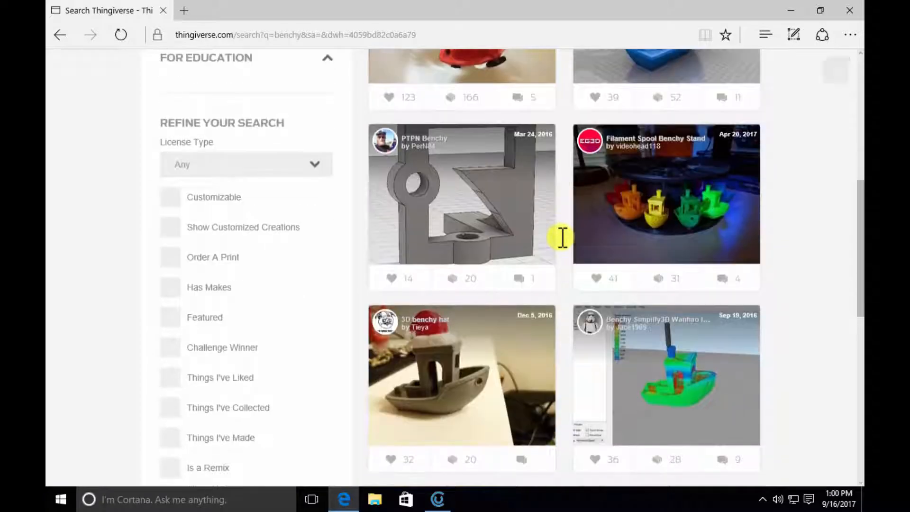
scroll(562, 238, "down", 3)
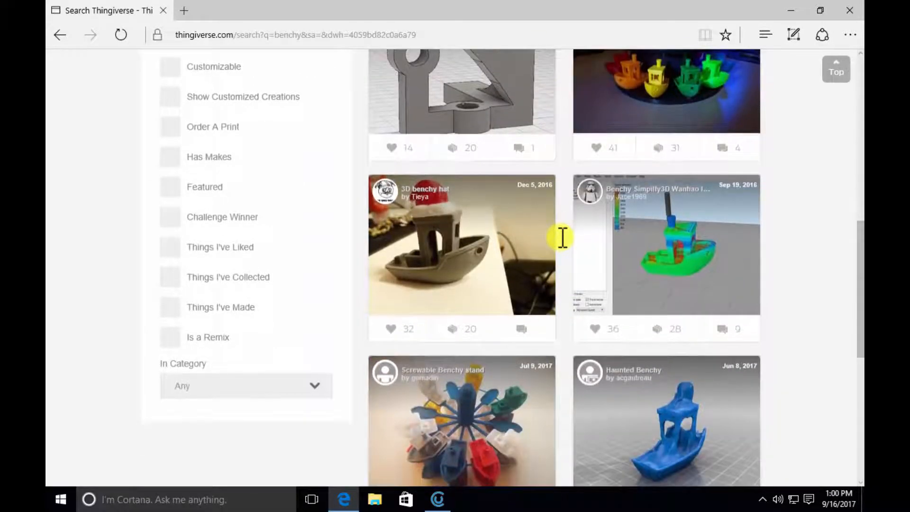
scroll(563, 237, "down", 3)
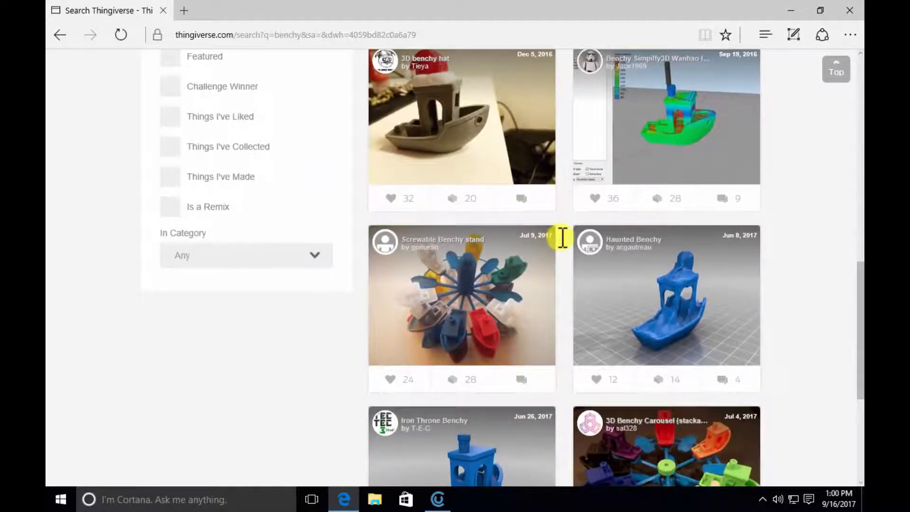
scroll(563, 237, "down", 4)
scroll(562, 237, "down", 5)
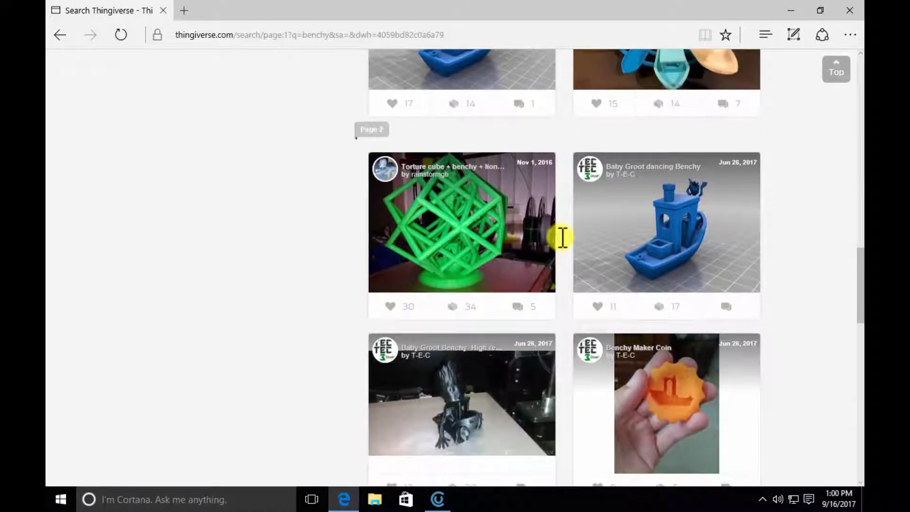
scroll(584, 286, "down", 4)
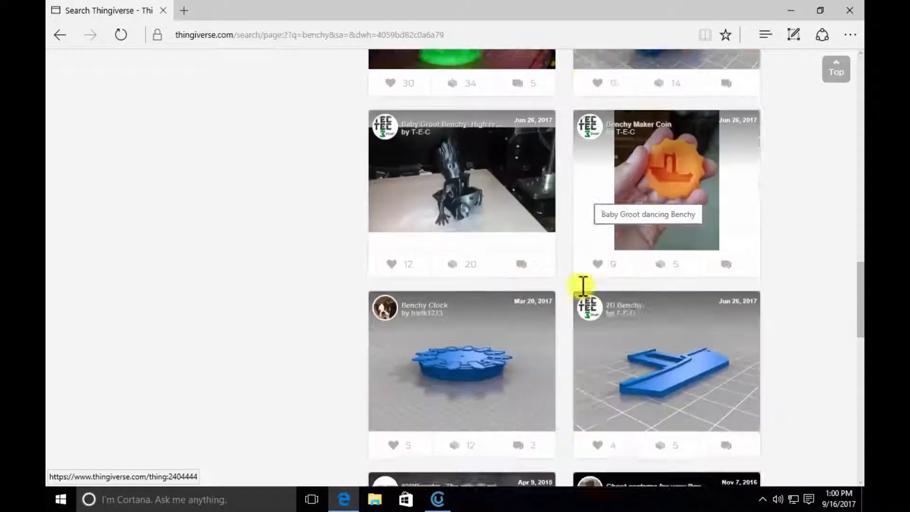
scroll(584, 285, "down", 4)
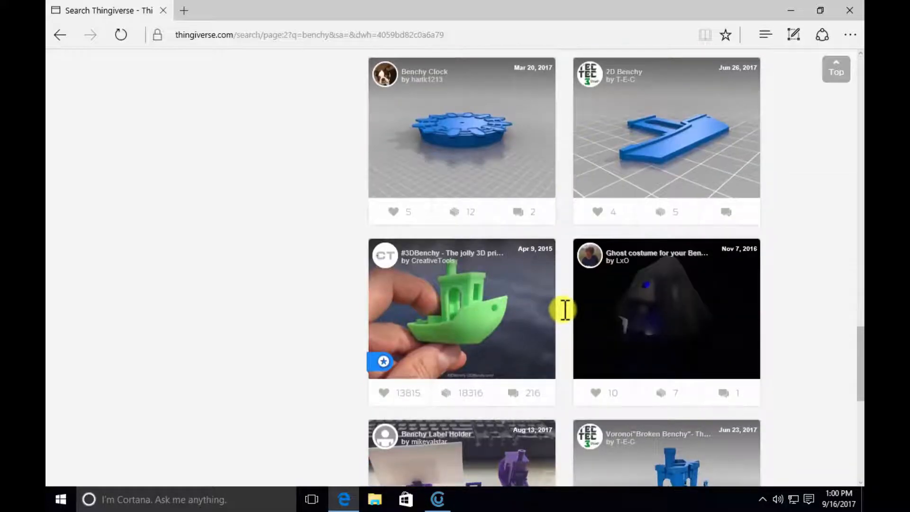
scroll(565, 309, "down", 1)
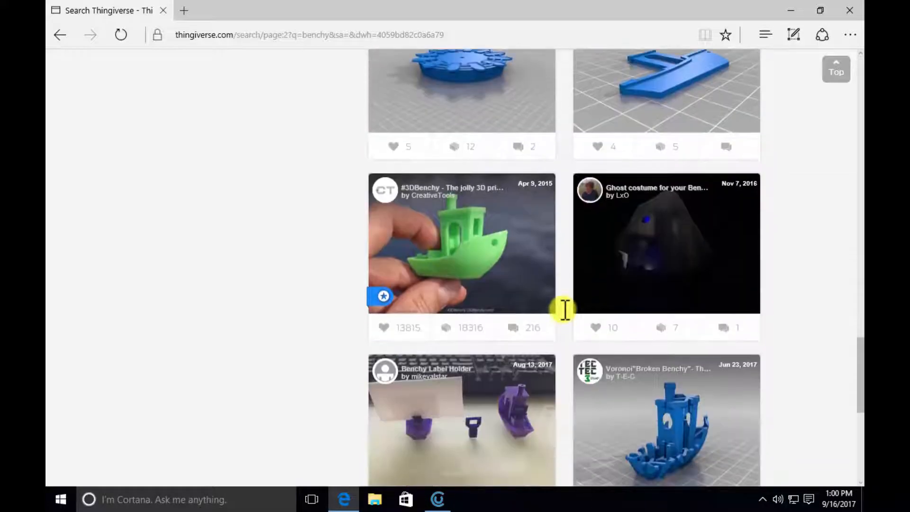
left_click(466, 226)
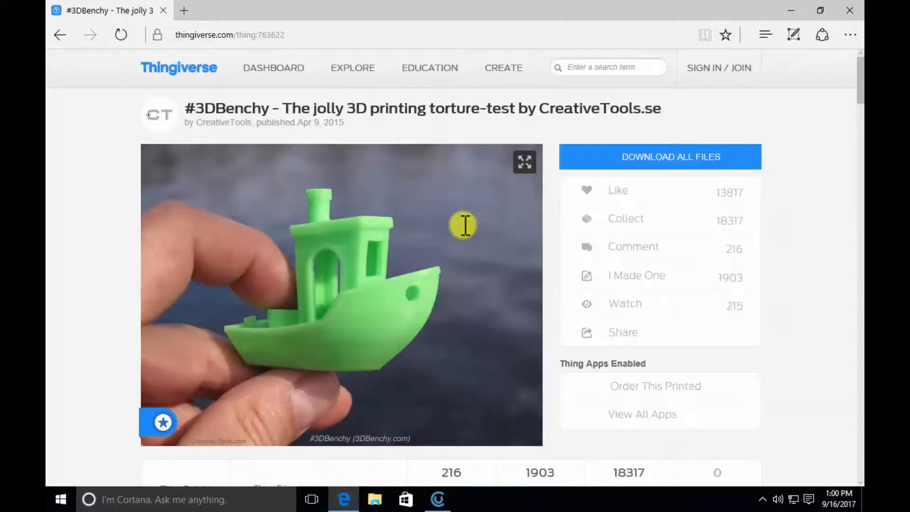
left_click(670, 159)
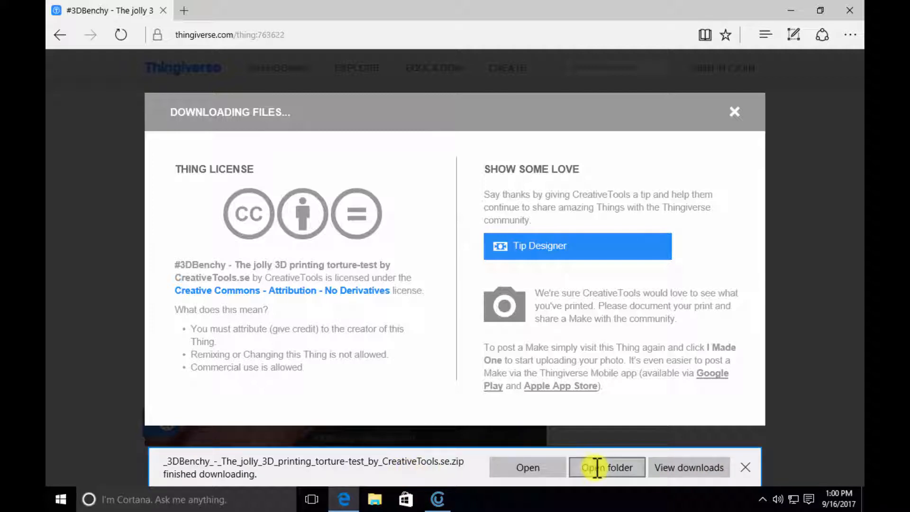
- Move the downloaded 3DBenchy zip from the Downloads folder to the Desktop, then close the folder window and the browser
left_click(597, 469)
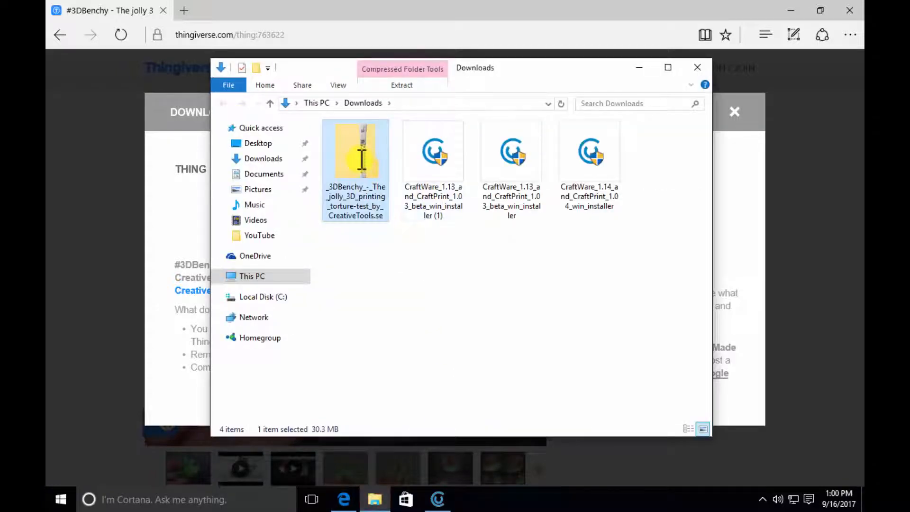
left_click_drag(361, 159, 257, 141)
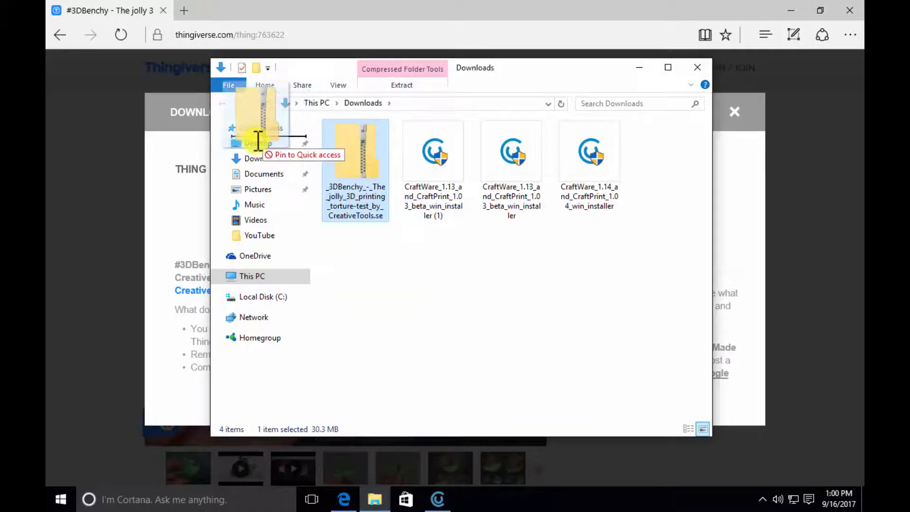
right_click_drag(260, 148, 258, 143)
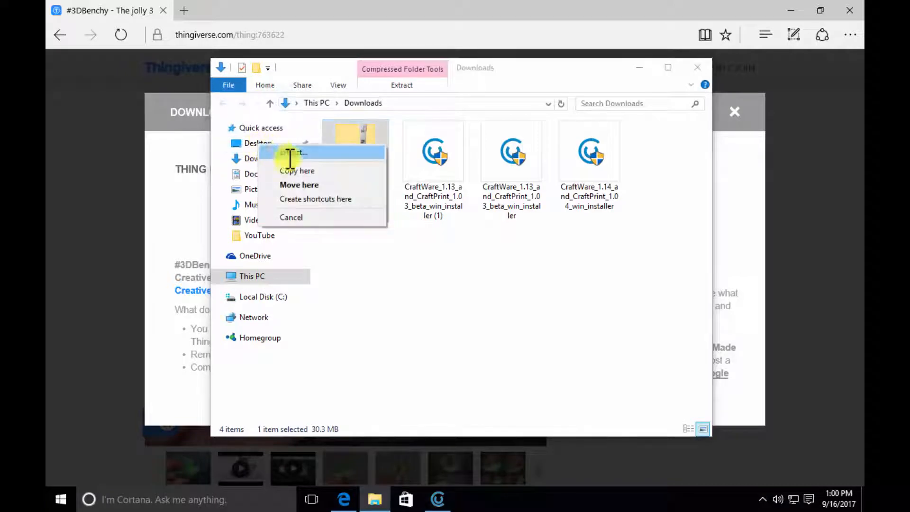
left_click(309, 186)
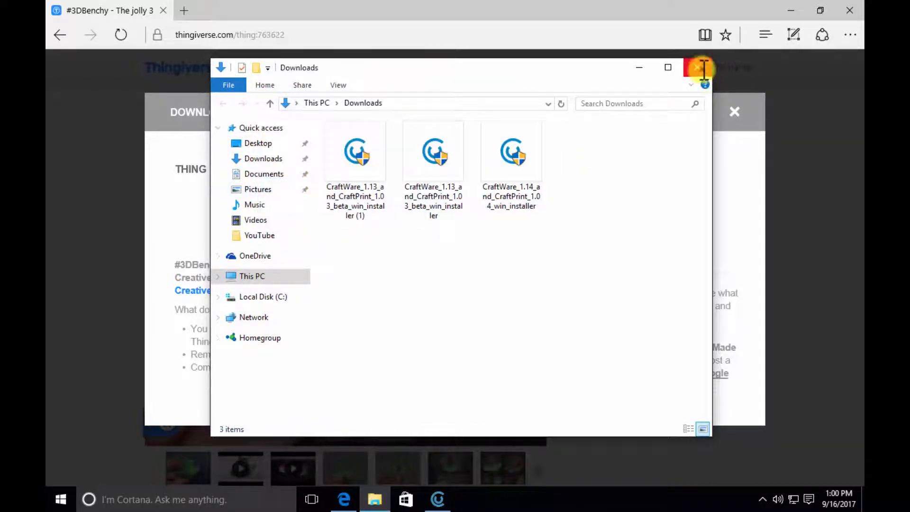
left_click(698, 68)
left_click(736, 112)
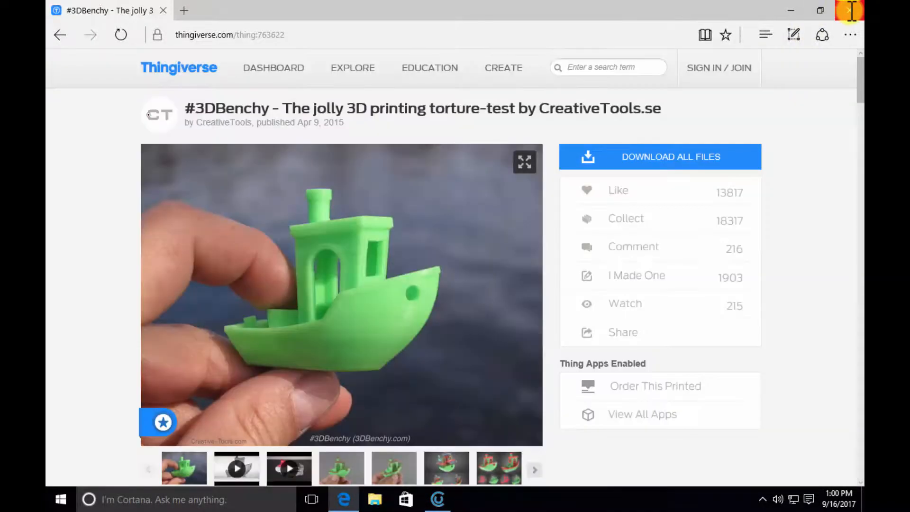
left_click(851, 10)
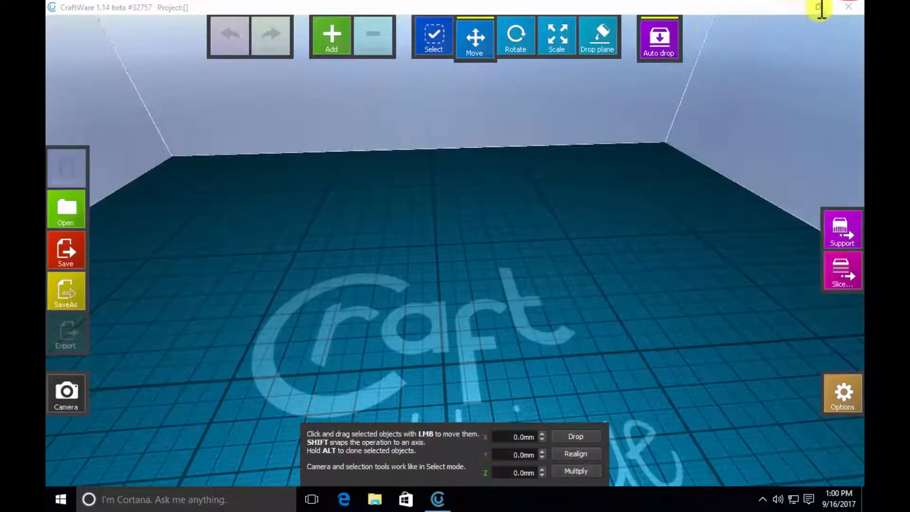
- Minimize CraftWare and refresh the desktop
left_click(791, 7)
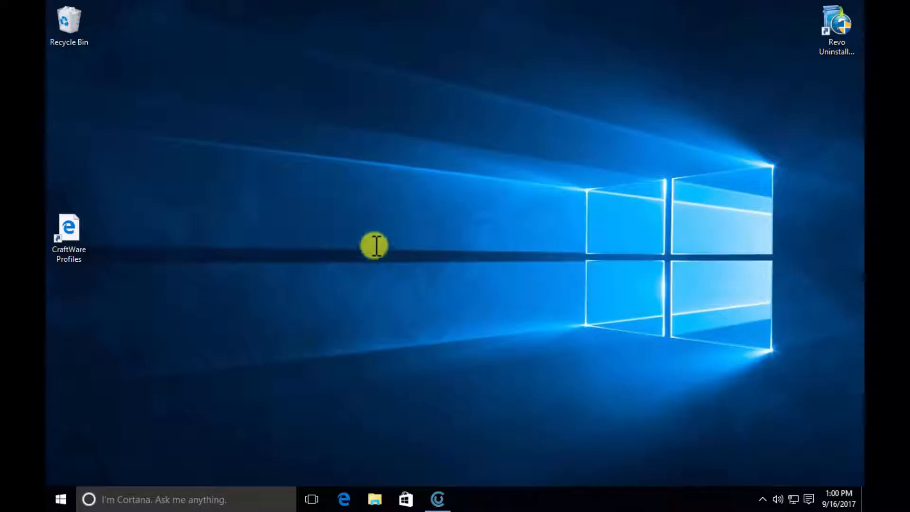
left_click(329, 210)
right_click(329, 210)
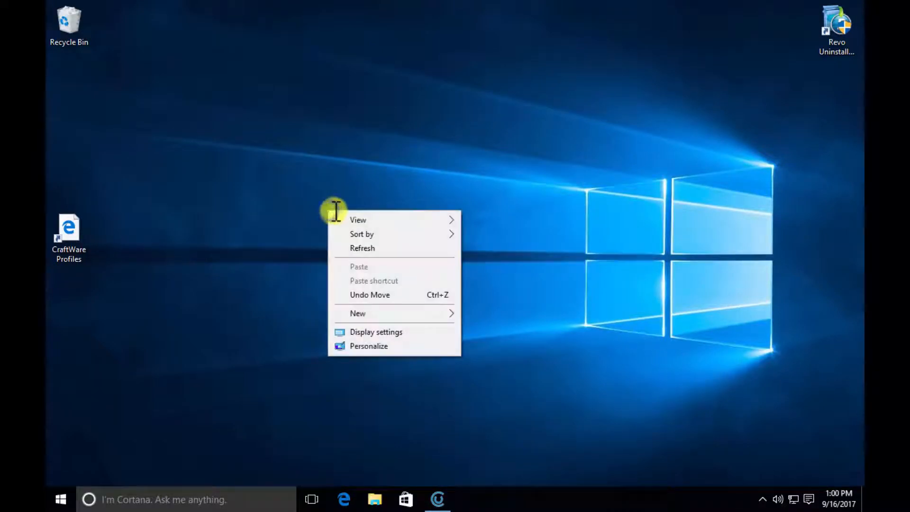
left_click(361, 248)
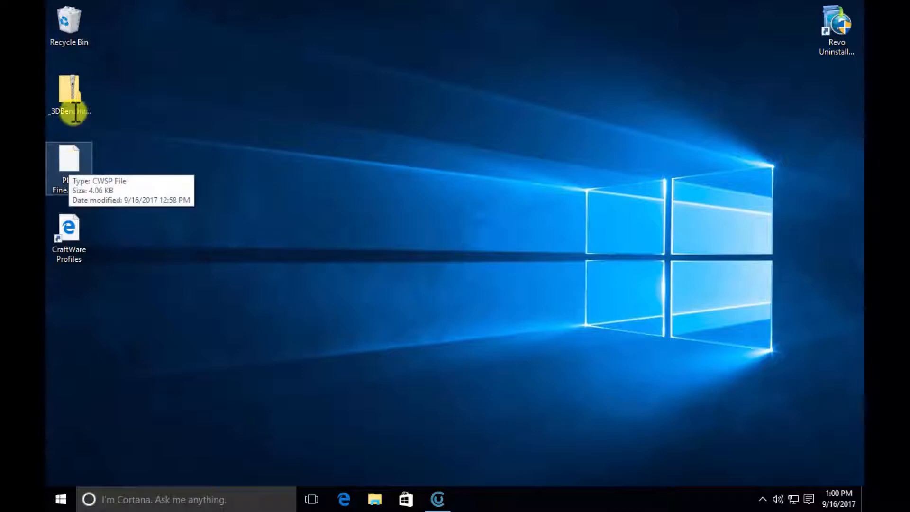
- Extract the 3DBenchy zip archive on the desktop into a folder of the same name
left_click(72, 93)
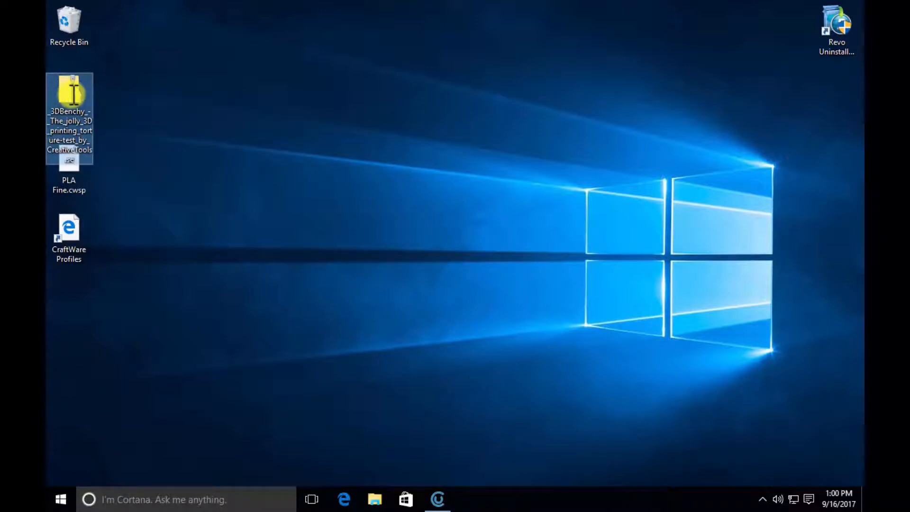
right_click(72, 93)
left_click(118, 121)
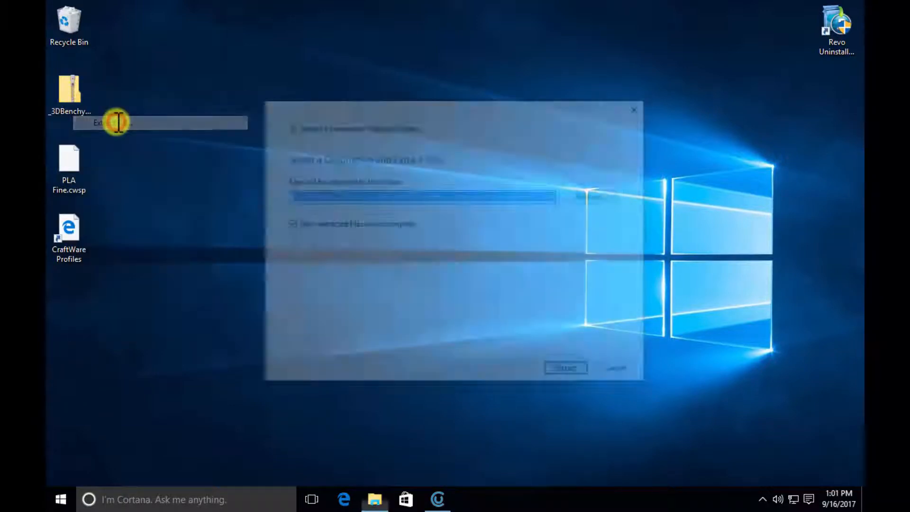
left_click(571, 373)
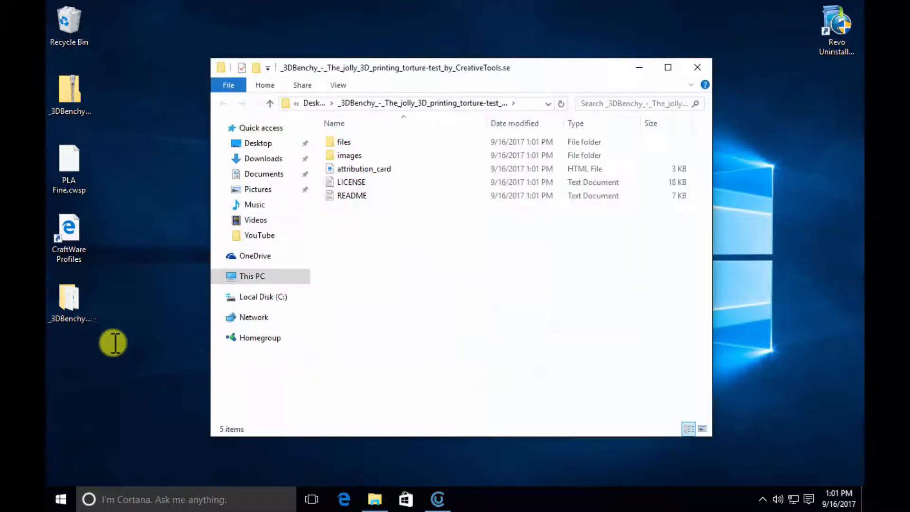
- Inspect the two 3DBenchy model files inside the extracted "files" folder, comparing their sizes, and close the window
double_click(357, 142)
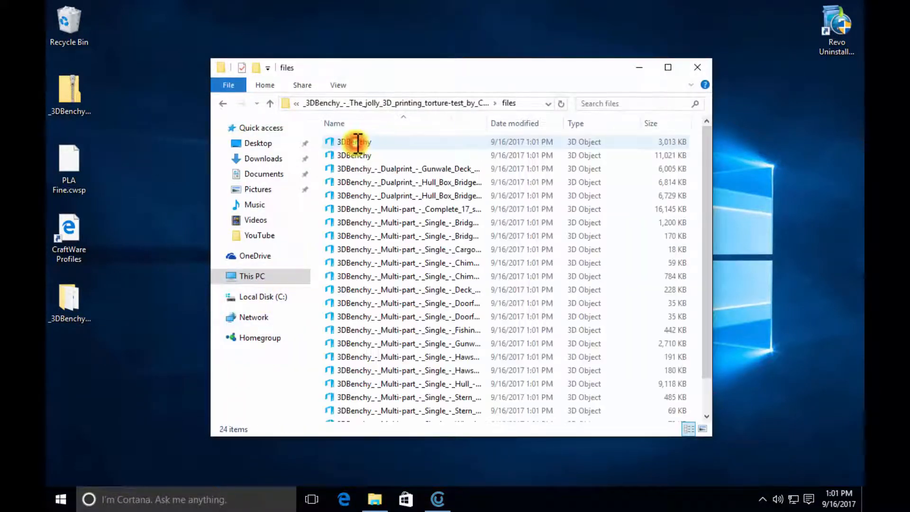
left_click(398, 141)
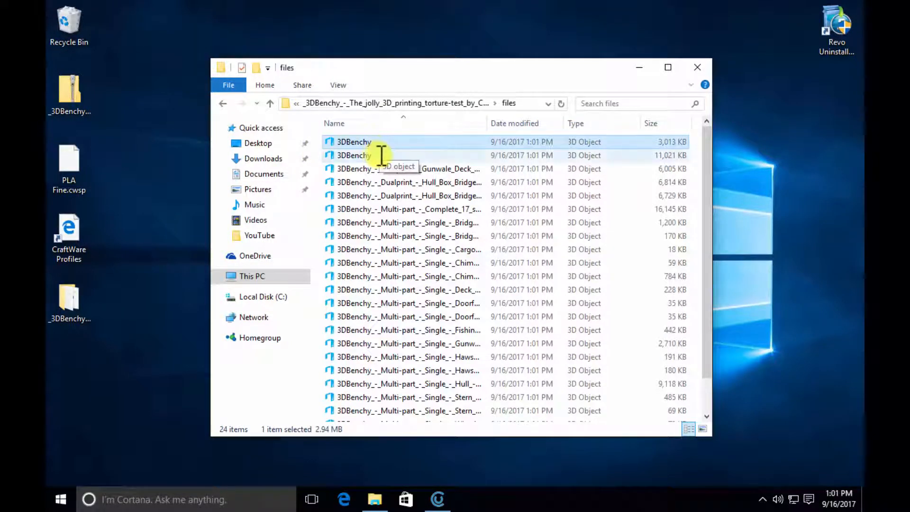
left_click(382, 155)
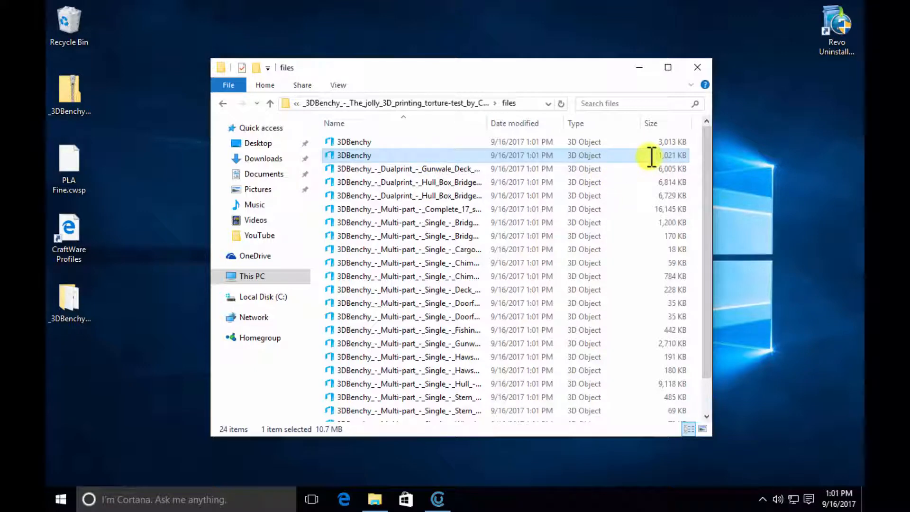
left_click(699, 65)
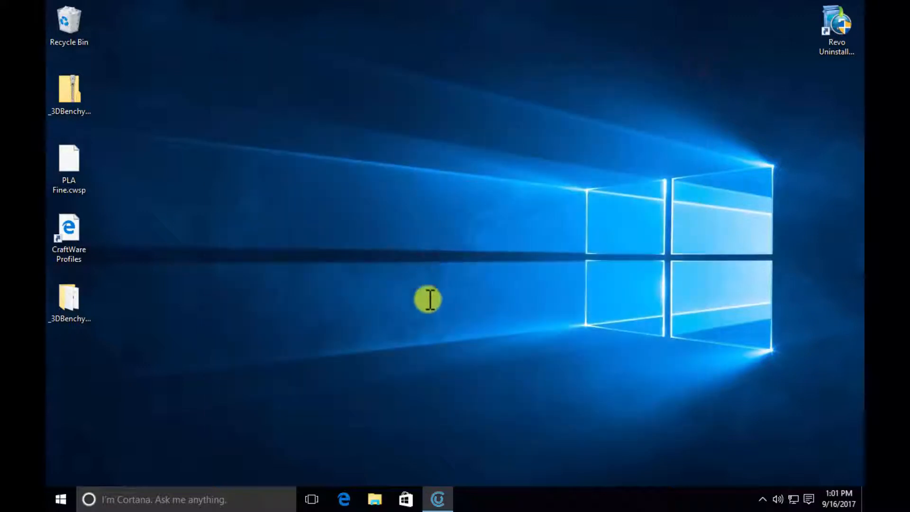
- Switch to CraftWare and add the 3DBenchy model from the "files" subfolder of the extracted Desktop folder
left_click(440, 497)
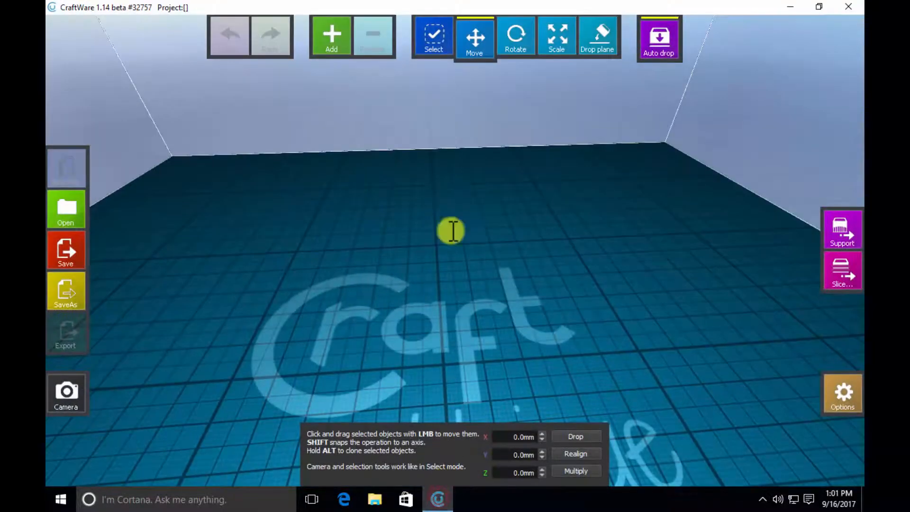
left_click(334, 35)
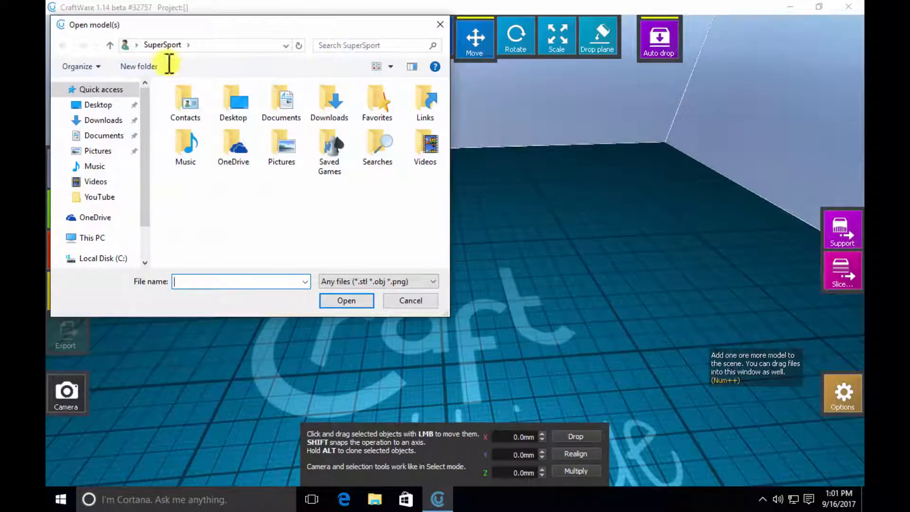
left_click(109, 104)
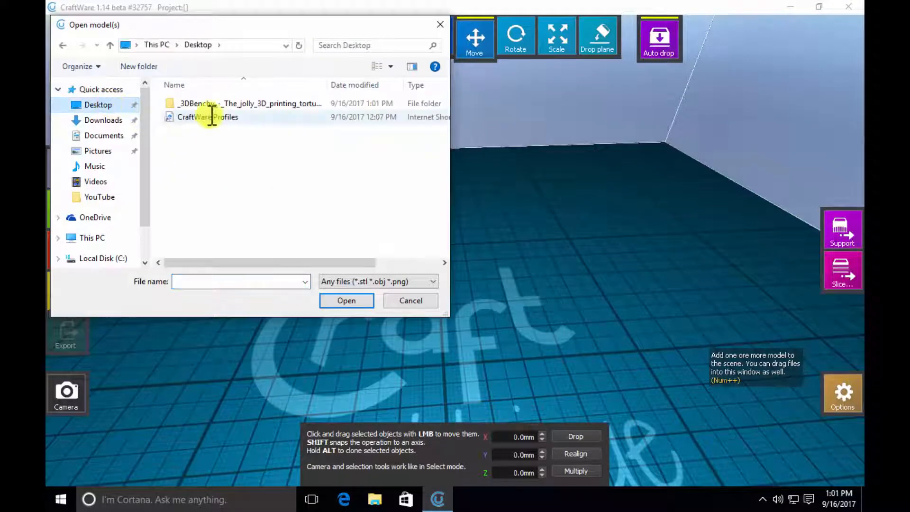
double_click(211, 103)
double_click(208, 103)
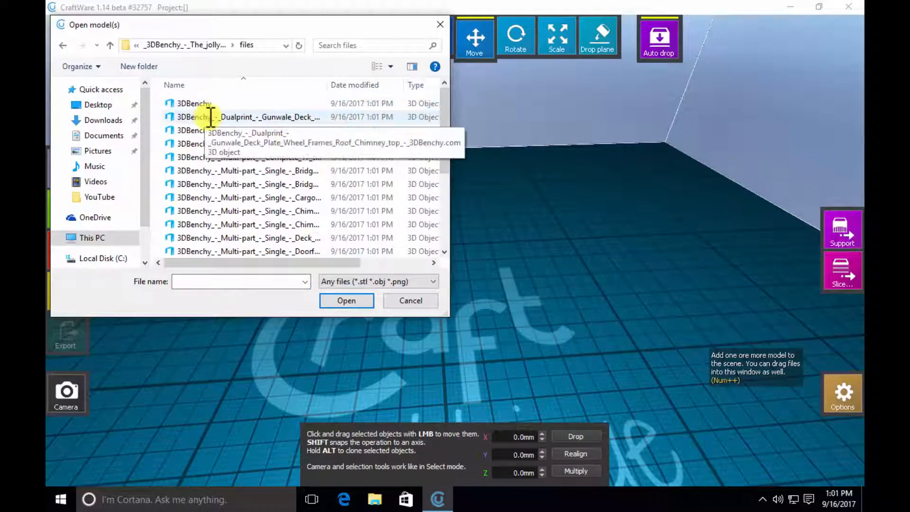
left_click_drag(283, 262, 264, 279)
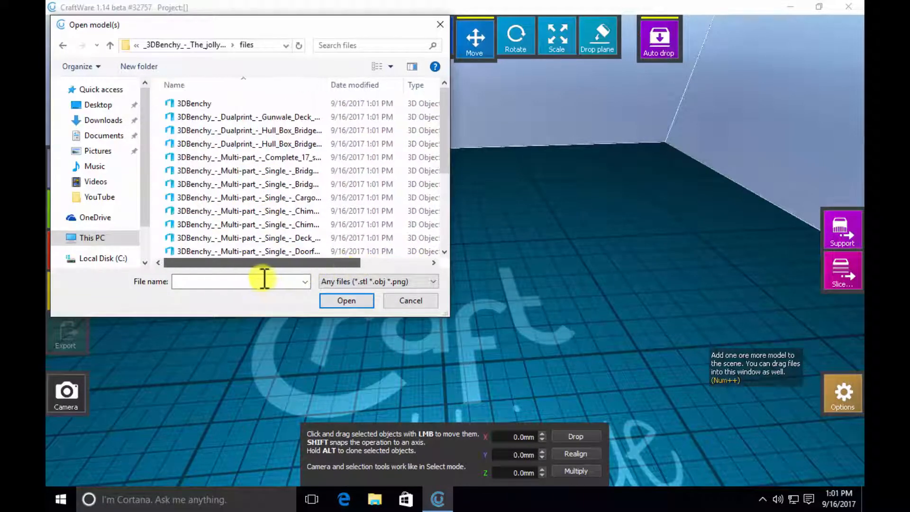
double_click(199, 104)
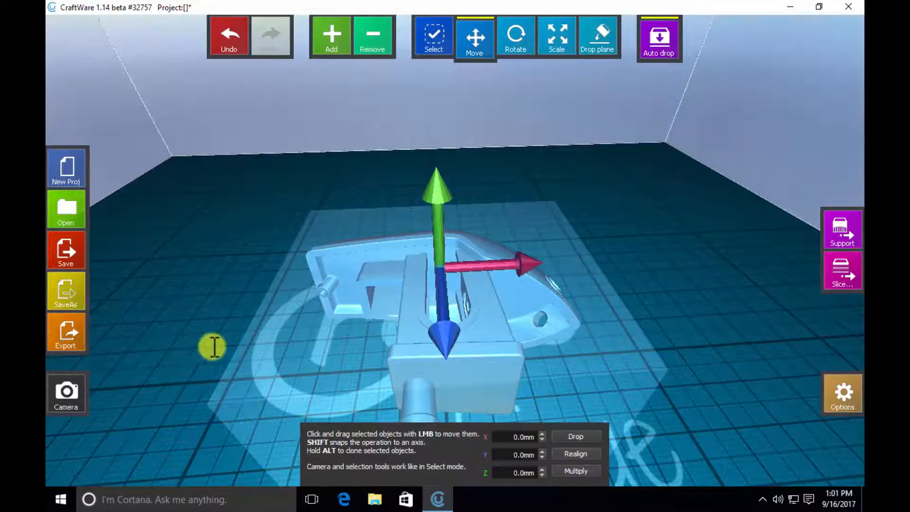
- Lay the boat upright on the bed by applying Drop plane to the flat bottom of its hull
left_click_drag(236, 360, 381, 359)
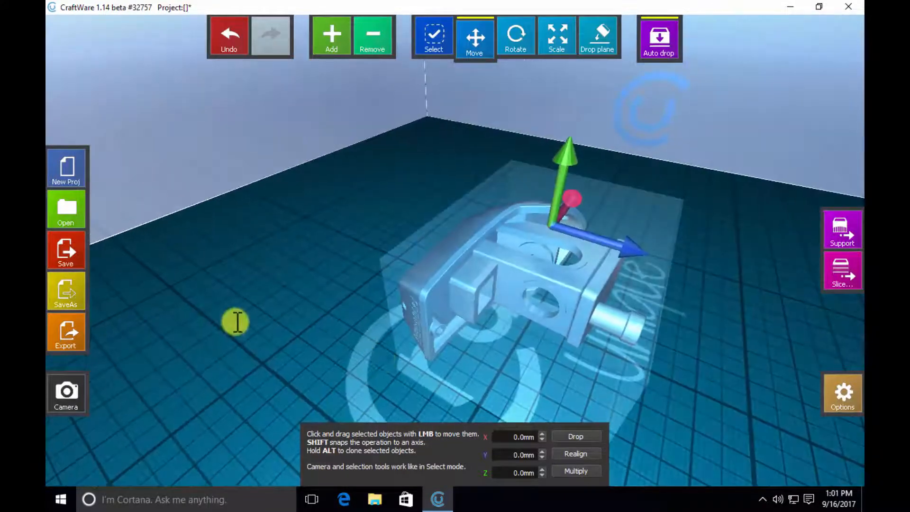
left_click_drag(260, 341, 536, 338)
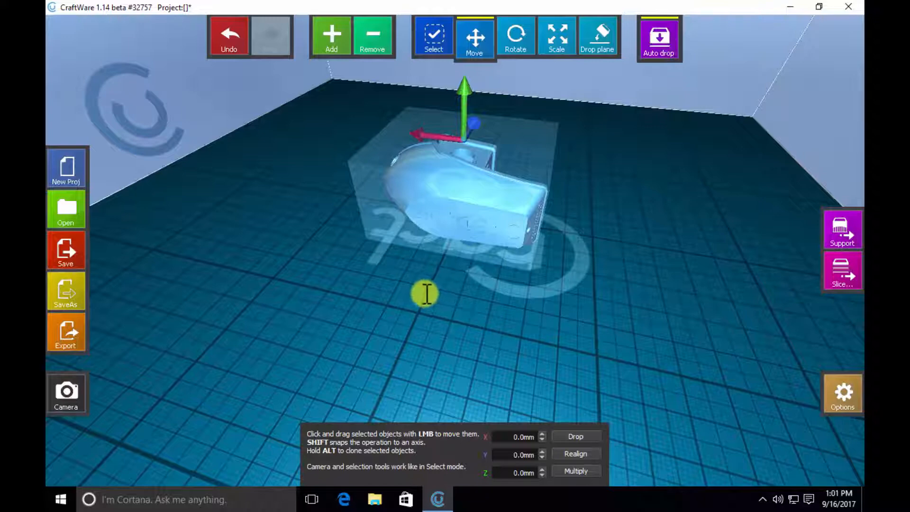
left_click_drag(447, 297, 428, 310)
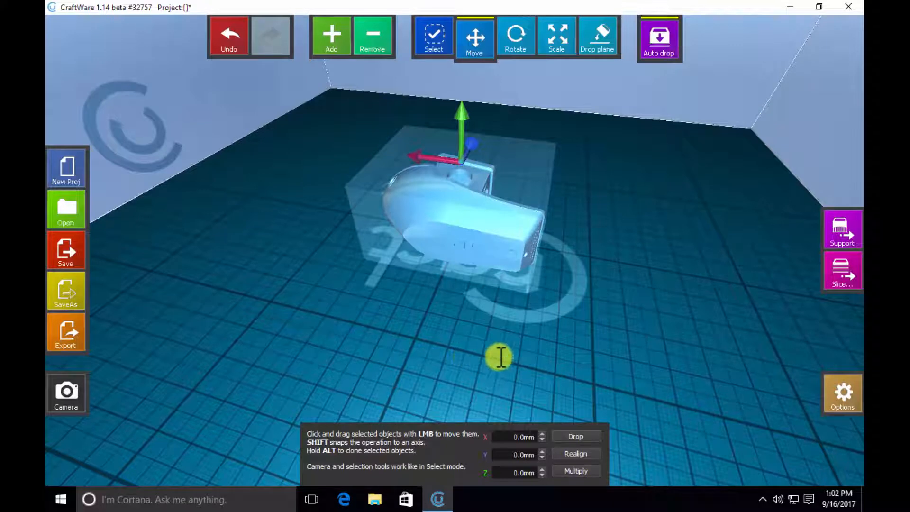
left_click(600, 37)
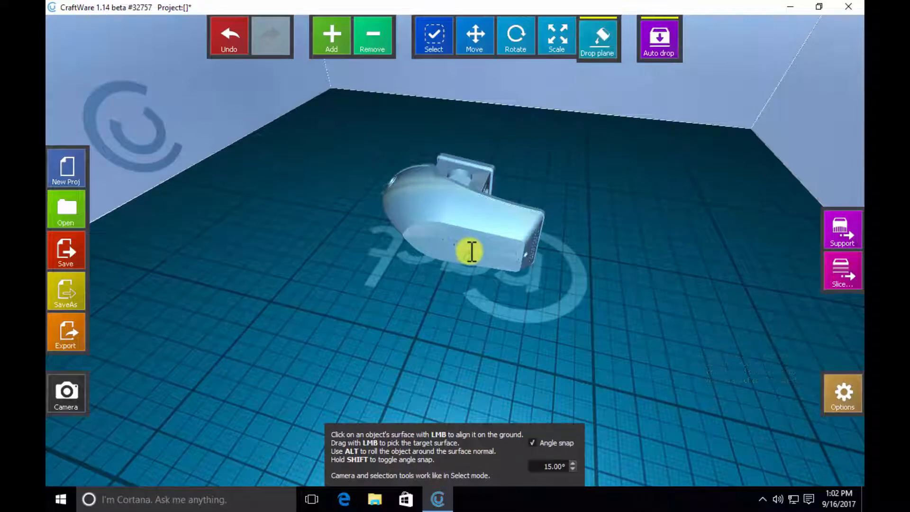
left_click(470, 251)
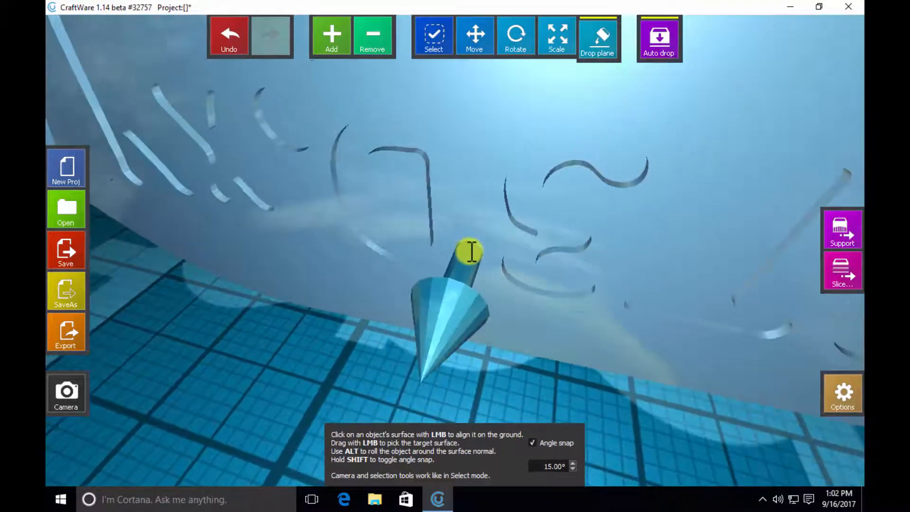
left_click(435, 230)
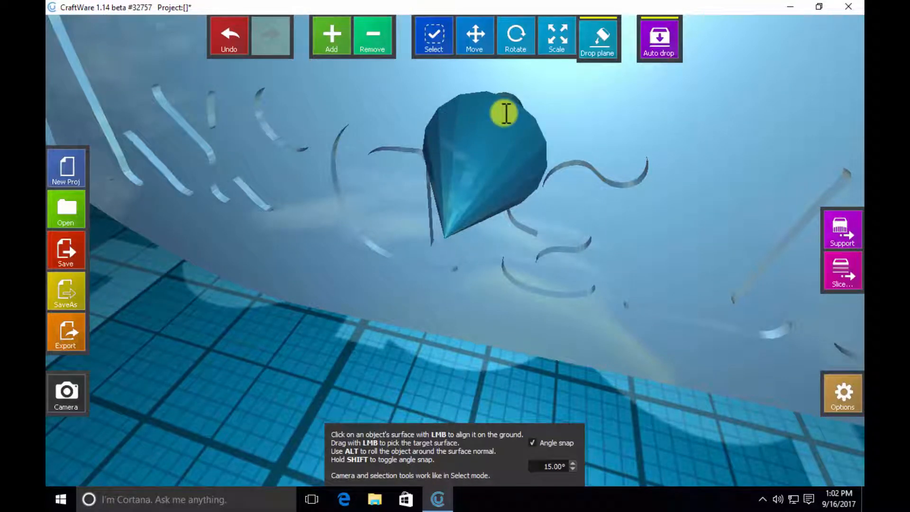
left_click(506, 114)
scroll(463, 257, "down", 3)
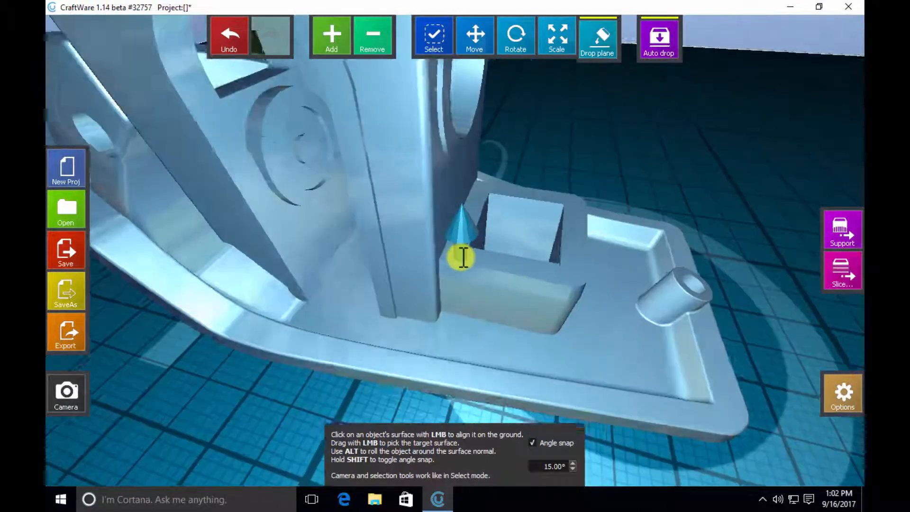
scroll(463, 258, "down", 5)
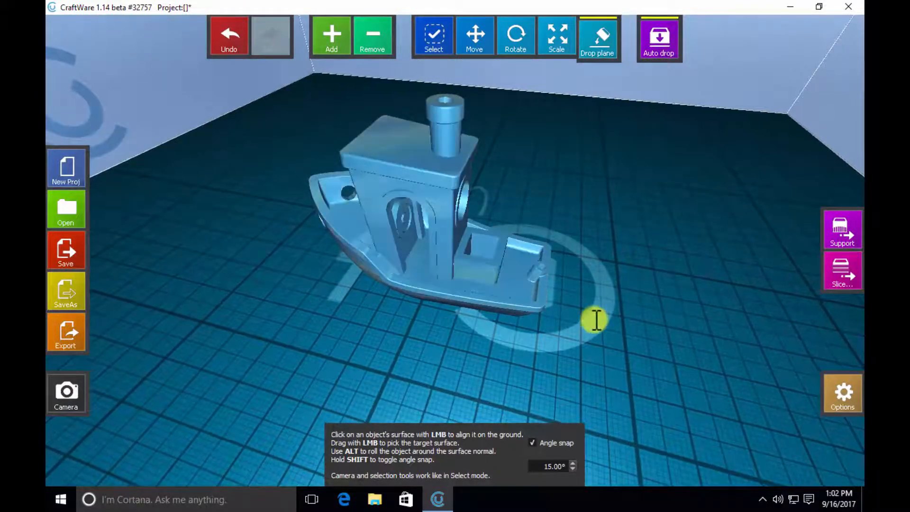
- Look at the boat through the Home, Top, Bottom and Right camera presets, ending on the Home view
scroll(607, 311, "down", 5)
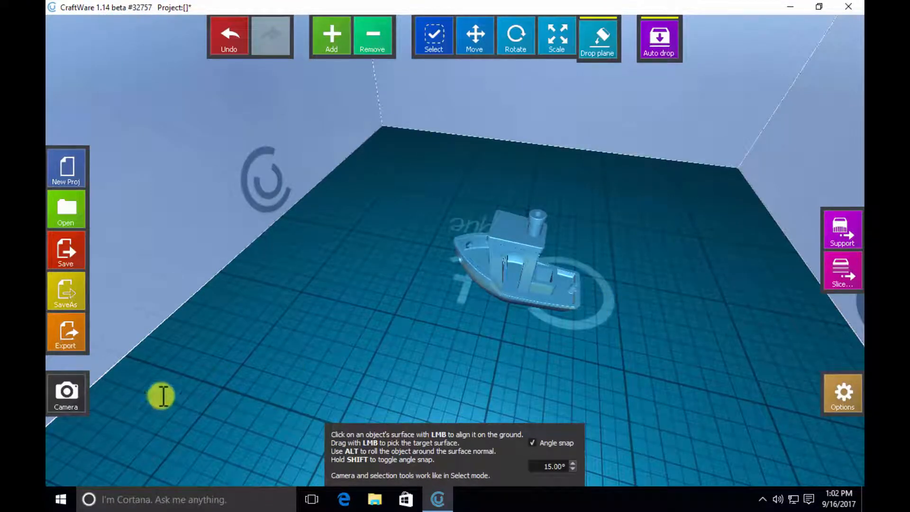
left_click(67, 392)
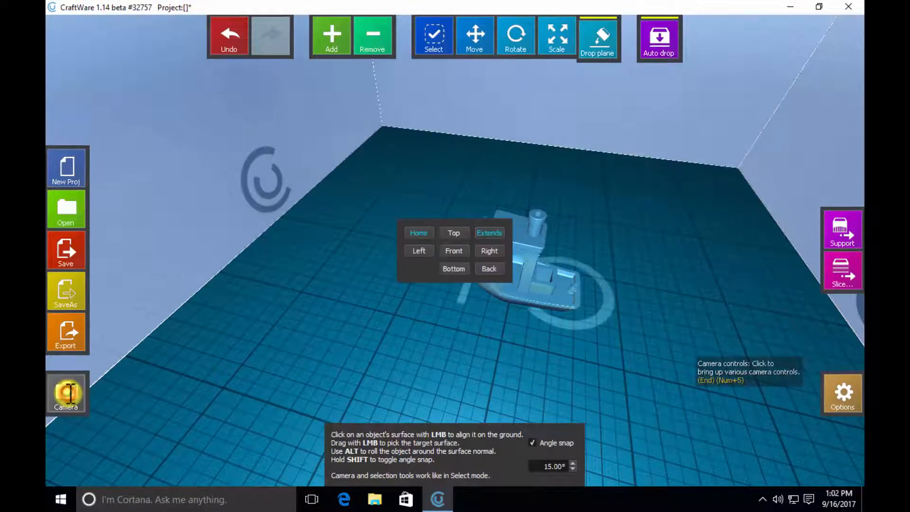
left_click(420, 234)
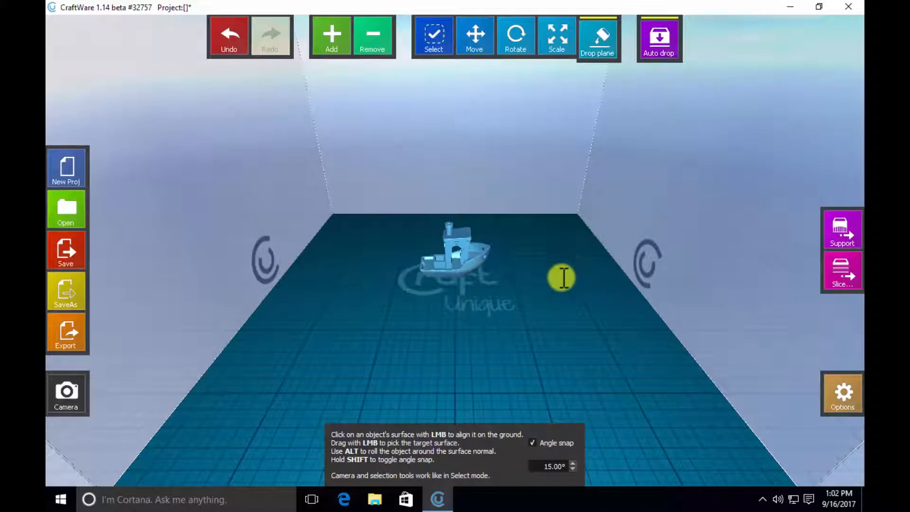
left_click(66, 393)
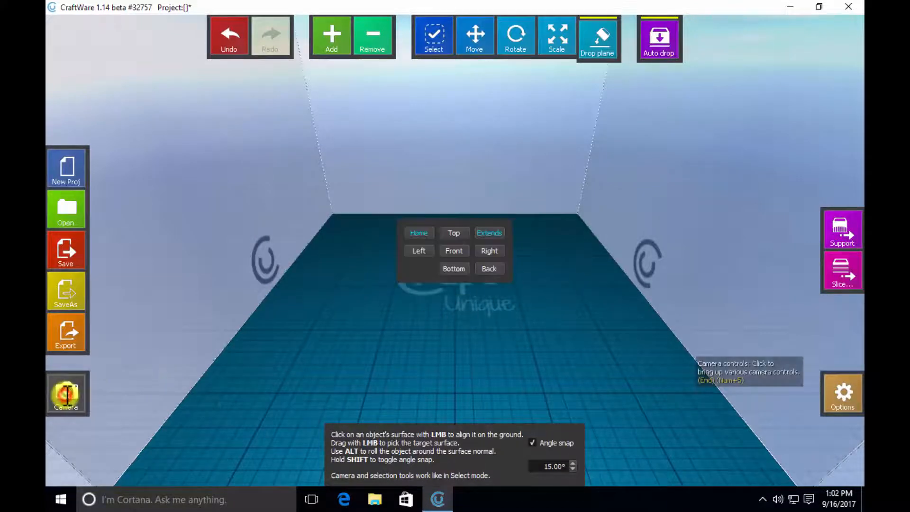
left_click(453, 233)
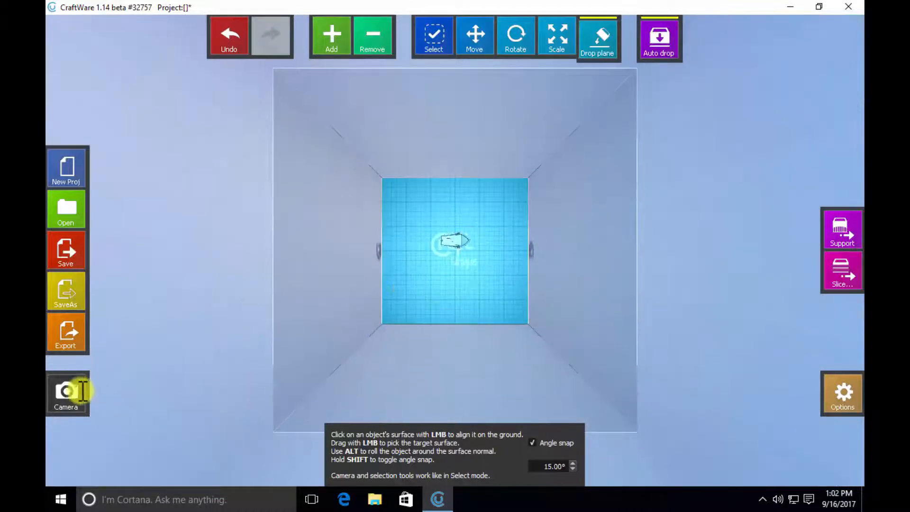
left_click(453, 269)
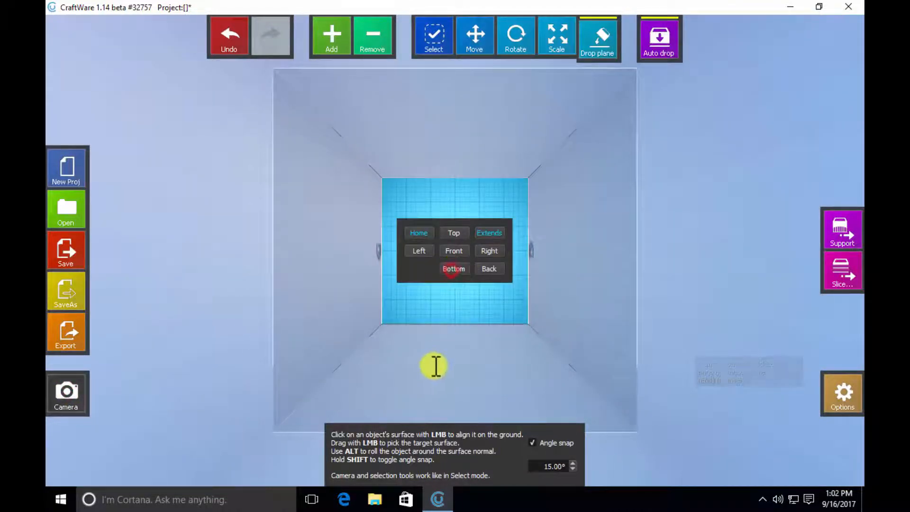
left_click(66, 391)
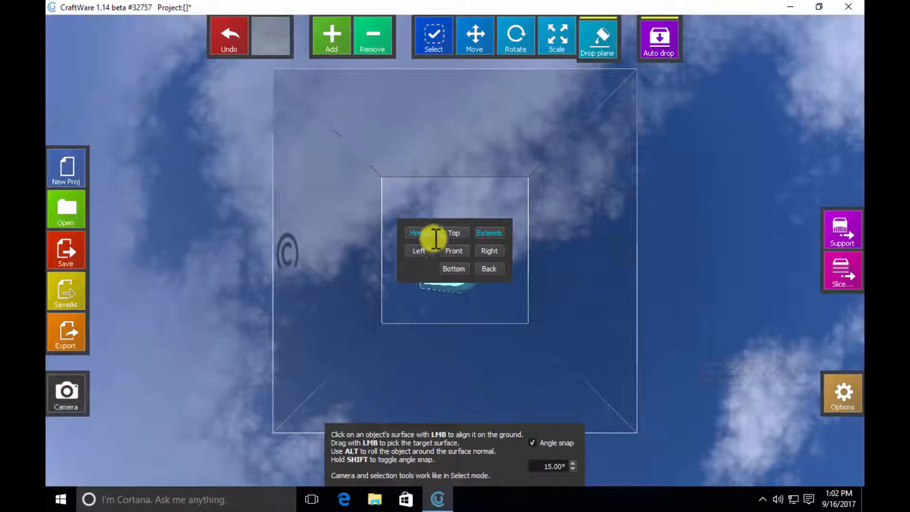
left_click(490, 252)
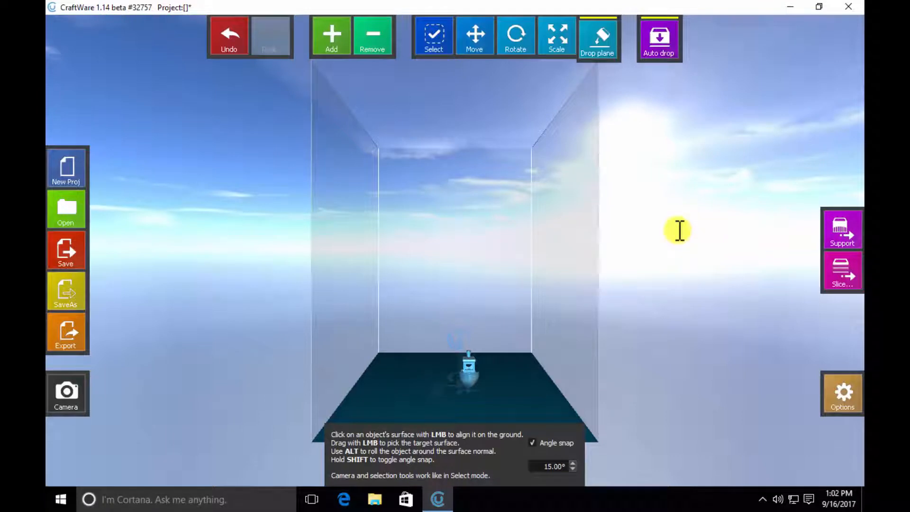
key("Home")
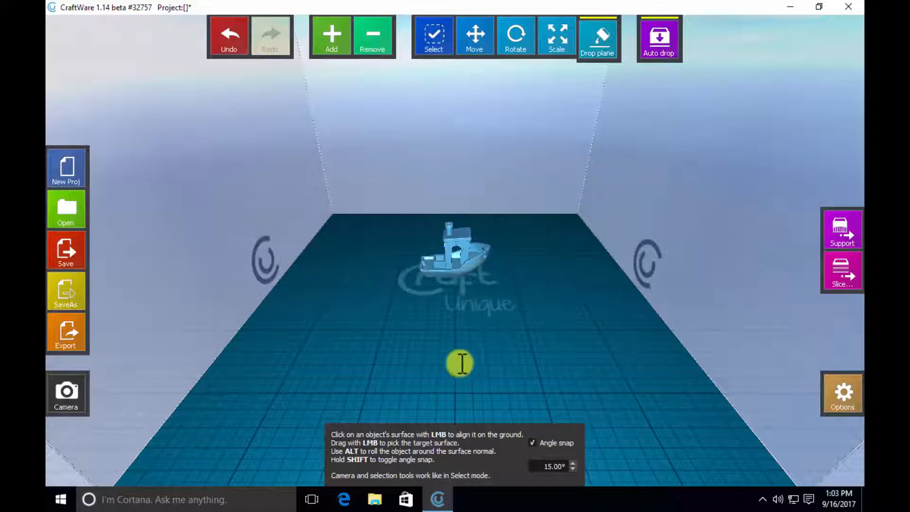
- Realign the boat on the bed in Move mode and raise it above the bed along Z
left_click(476, 35)
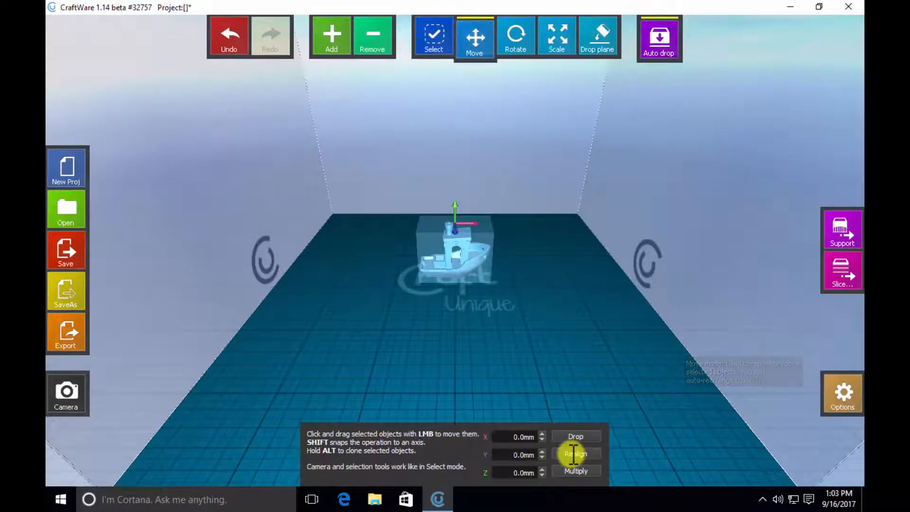
left_click(574, 453)
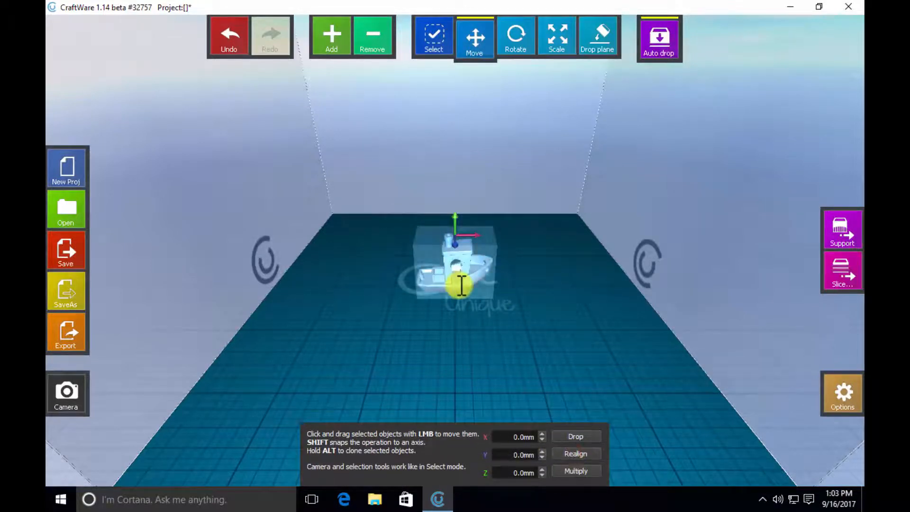
left_click(544, 470)
left_click(544, 470)
left_click(544, 470)
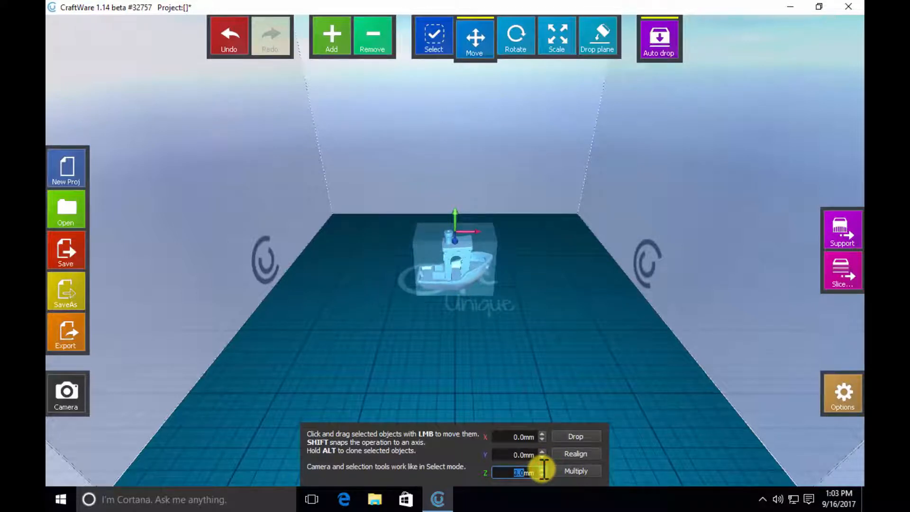
left_click(544, 470)
left_click(545, 469)
left_click(544, 469)
left_click(544, 469)
left_click(544, 469)
- Lower the boat along Z in small increments until its hull sinks below the bed surface
left_click(544, 475)
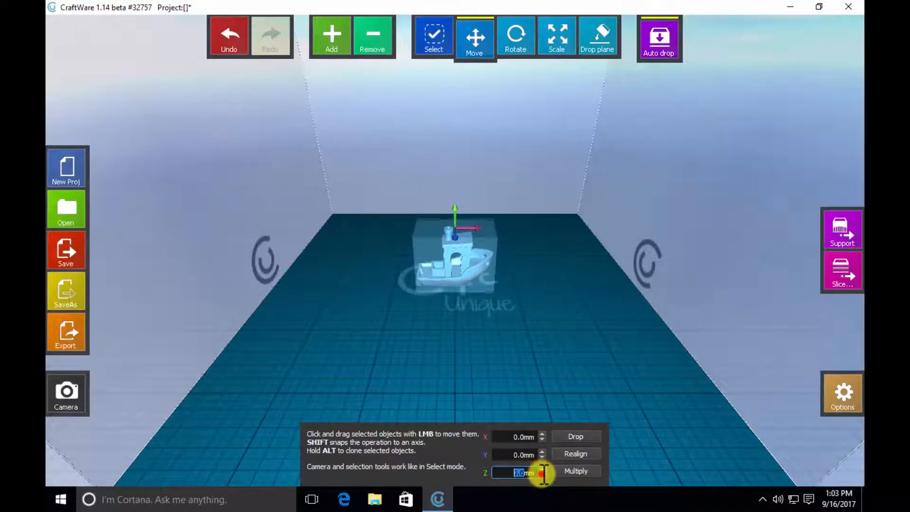
left_click(542, 476)
left_click(542, 475)
left_click(543, 475)
left_click(542, 476)
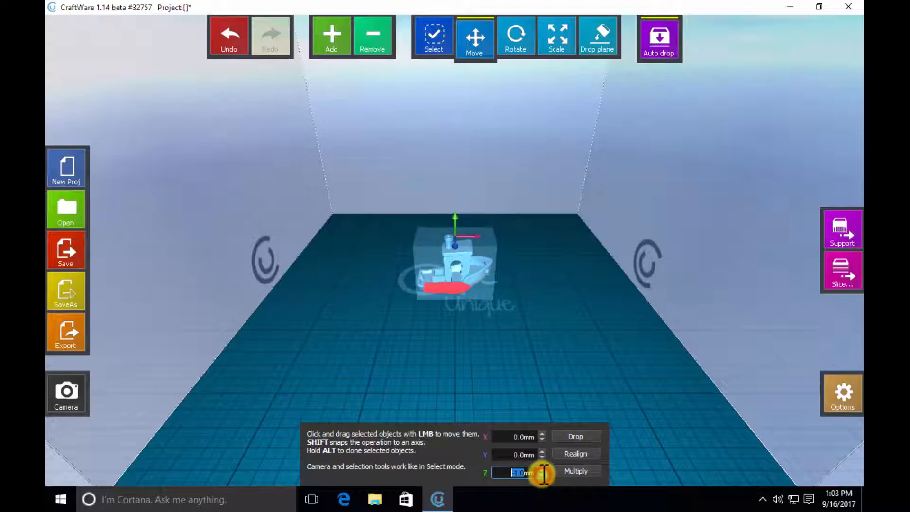
- Multiply the boat to 4 total instances and realign the group on the bed
left_click(543, 470)
left_click(588, 471)
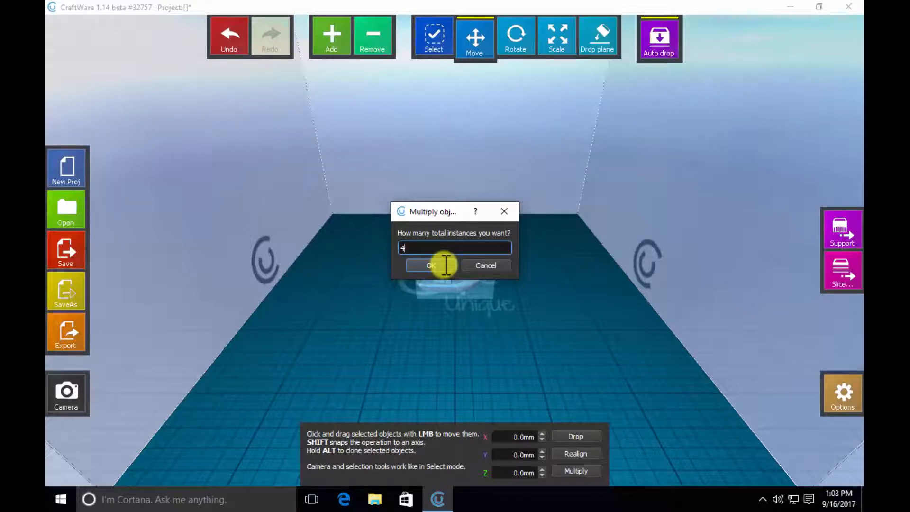
left_click(446, 265)
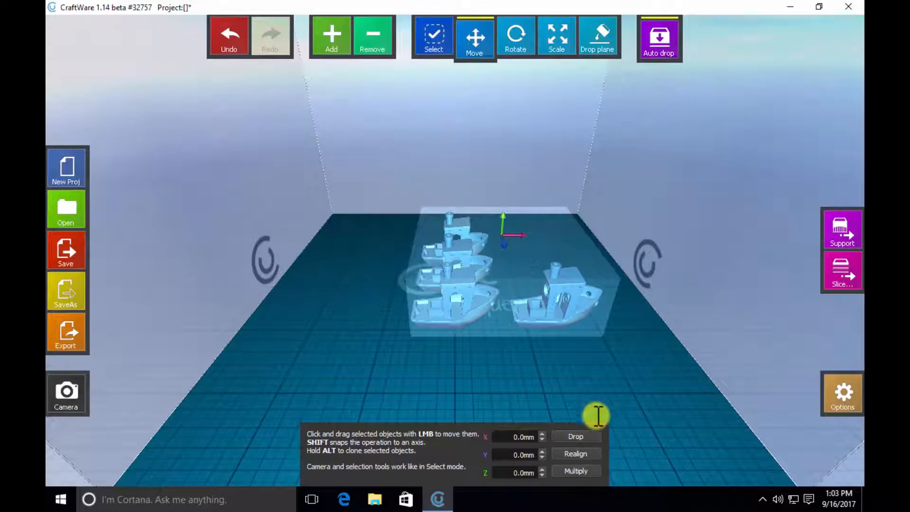
left_click(569, 454)
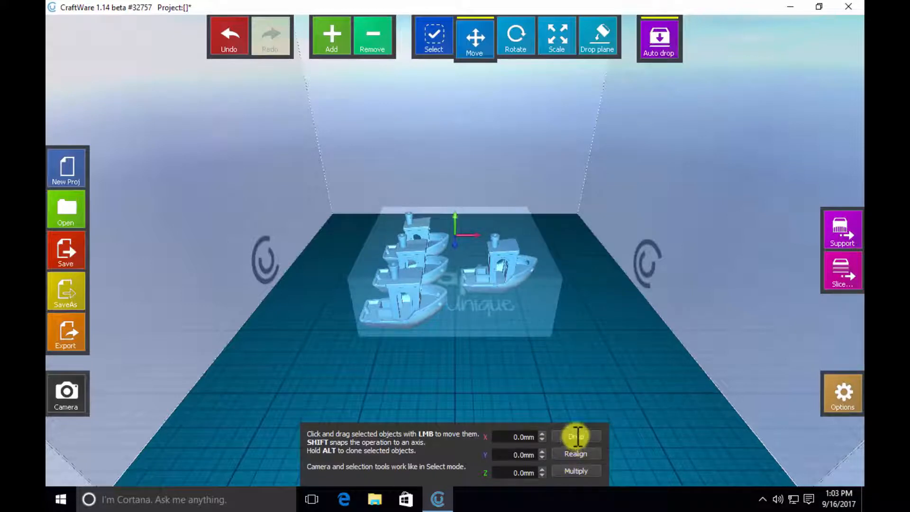
- Undo the realignment and the multiplication to return to a single boat on the bed
left_click(232, 36)
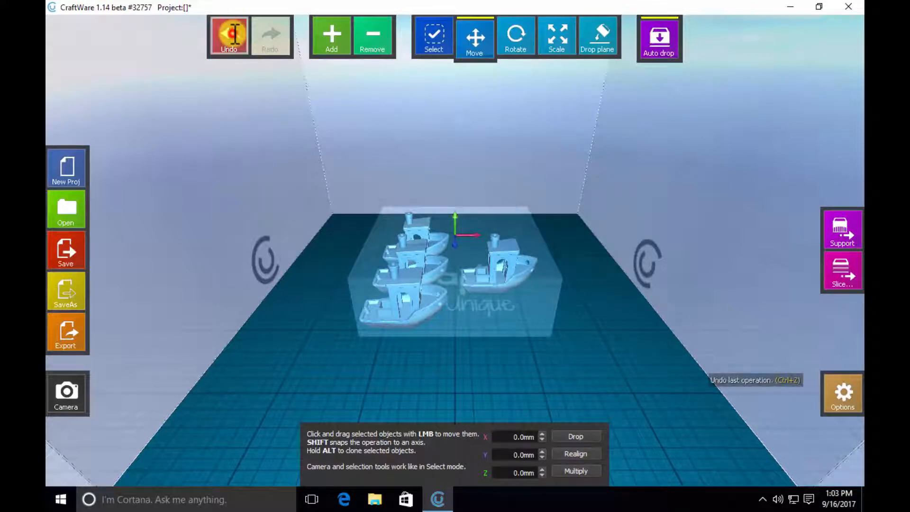
left_click(229, 35)
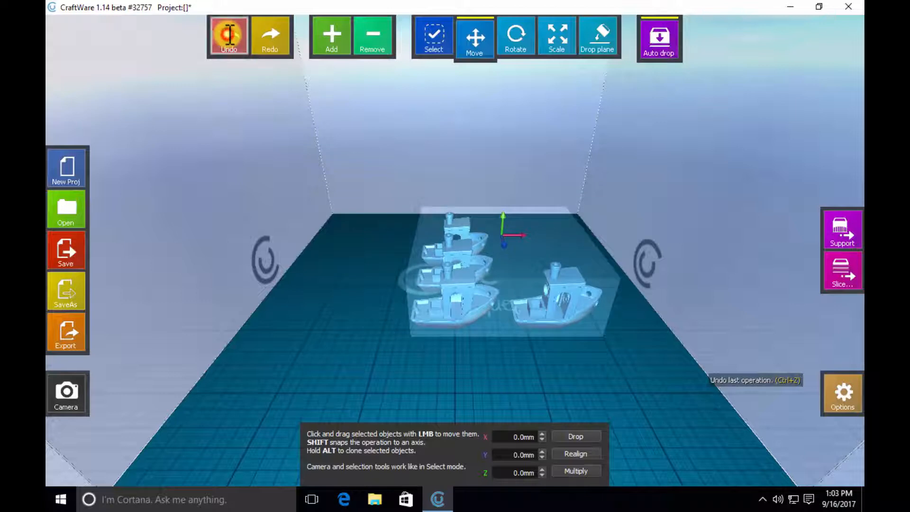
left_click(229, 34)
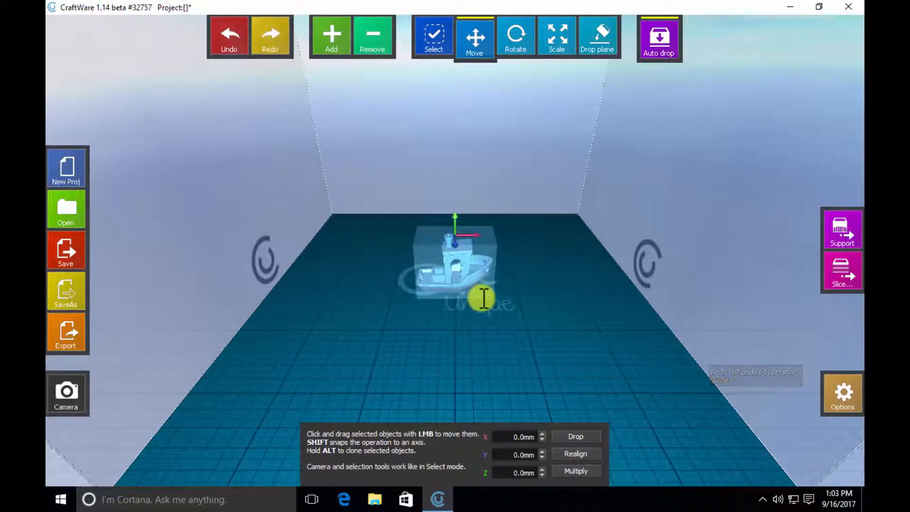
- Try rotating the boat freehand in Rotate mode, and undo the rotations while keeping its bed position
left_click(517, 51)
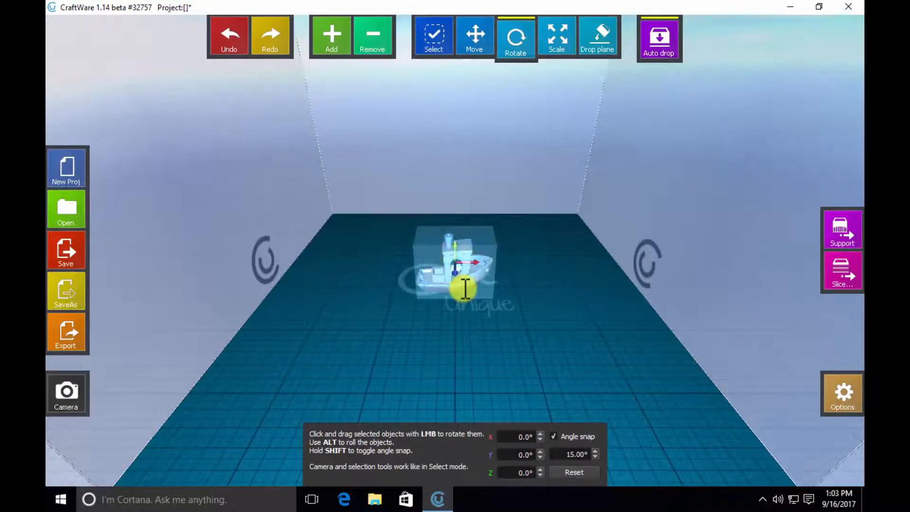
scroll(466, 287, "up", 5)
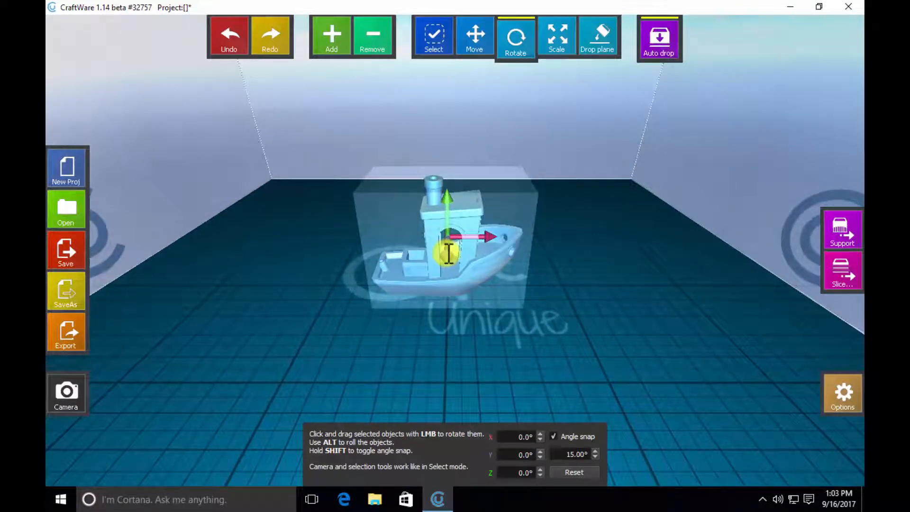
left_click_drag(444, 253, 448, 310)
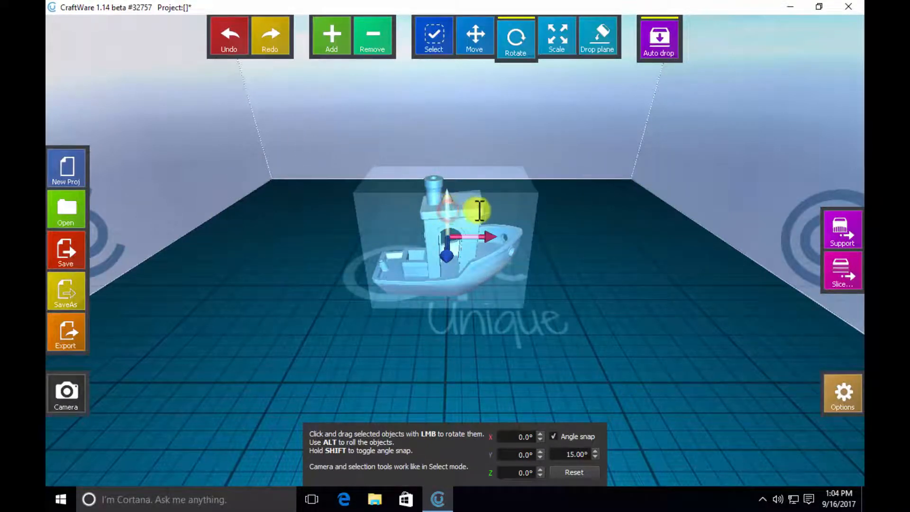
left_click_drag(480, 210, 499, 245)
left_click(233, 34)
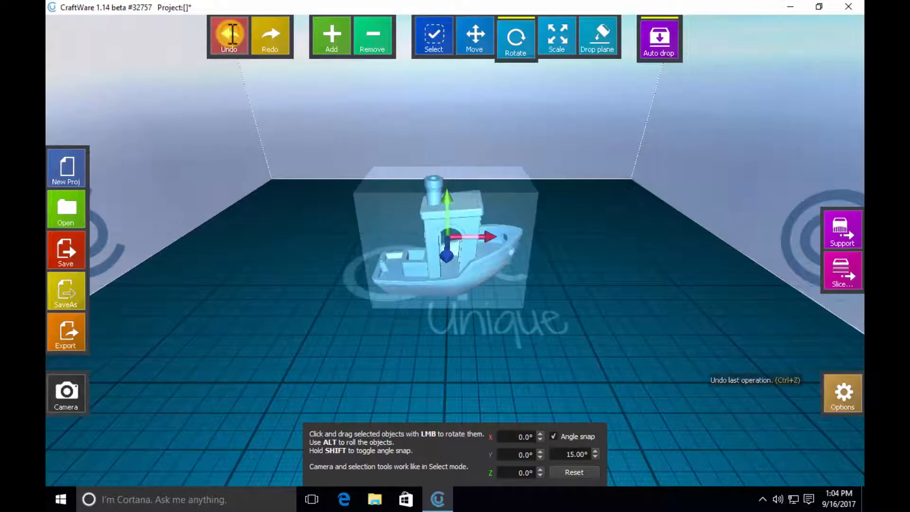
left_click(232, 34)
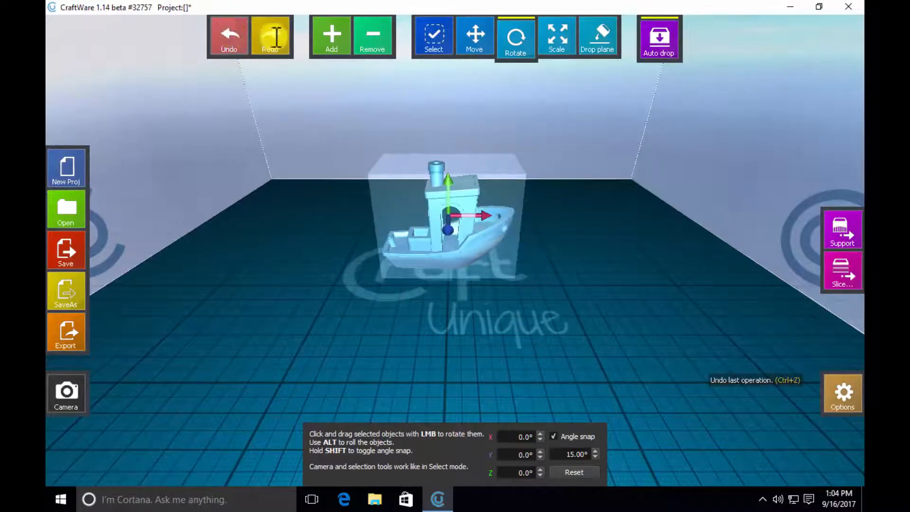
left_click(270, 34)
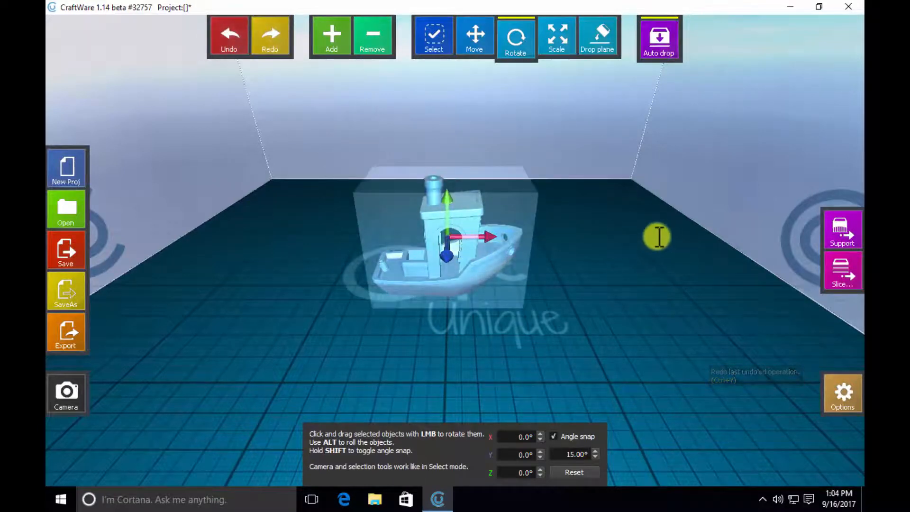
- Try resizing the boat freehand in Scale mode, and undo the resize
left_click(557, 33)
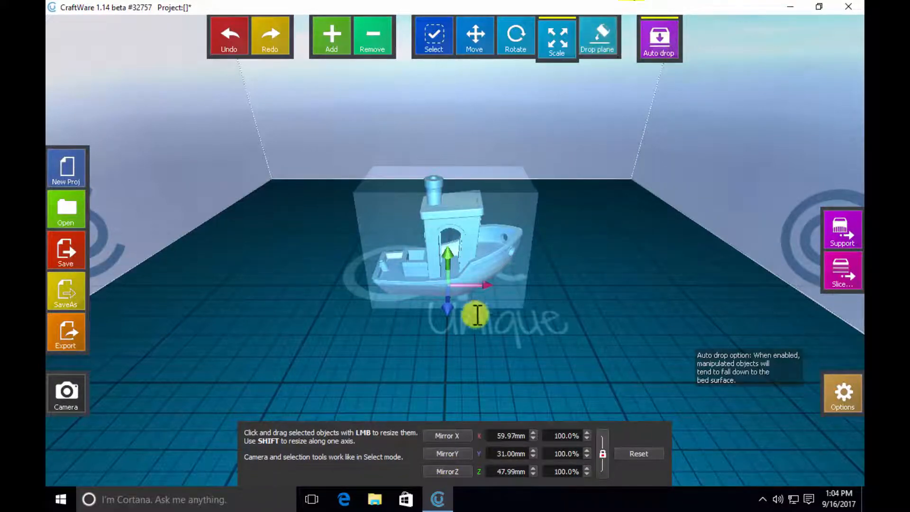
left_click_drag(479, 257, 478, 227)
left_click(229, 35)
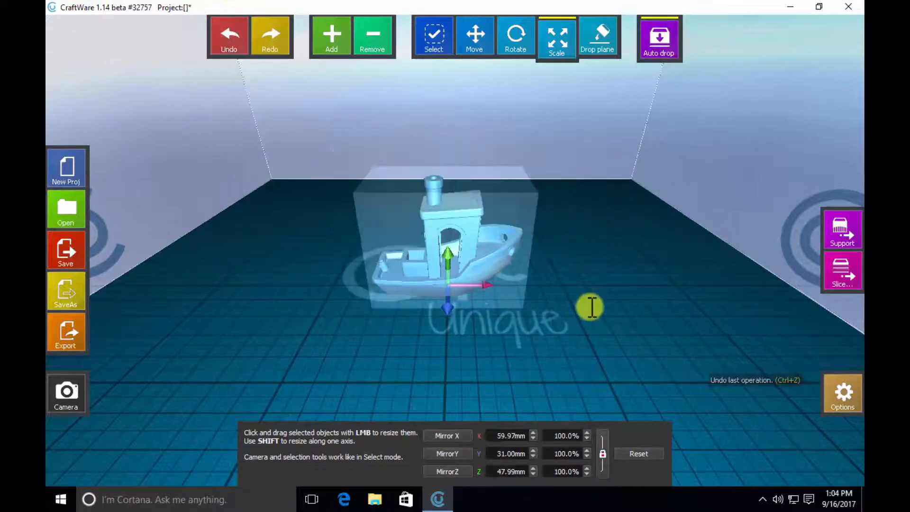
- Shift the boat off-centre in Move mode, raise it above the bed, and deselect it
left_click(473, 33)
mouse_move(463, 246)
left_mouse_down()
mouse_move(475, 153)
mouse_move(456, 238)
left_mouse_up()
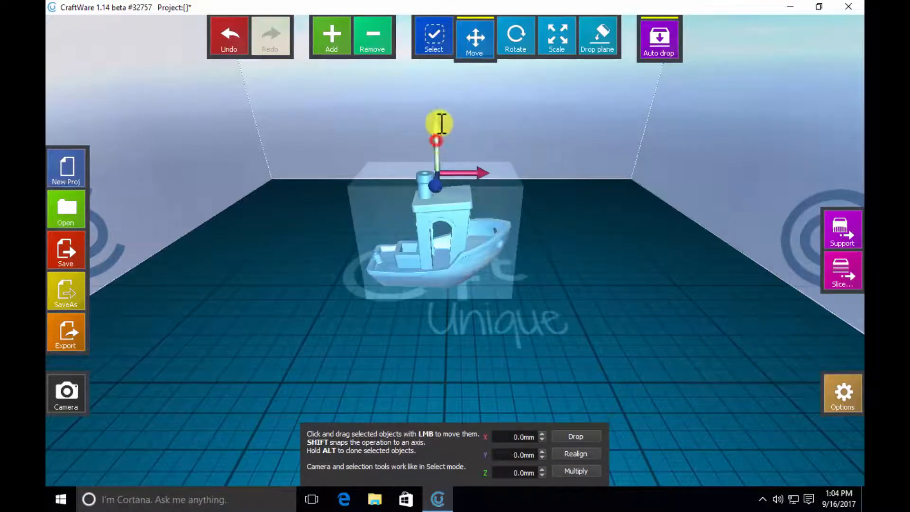
left_click_drag(436, 122, 444, 71)
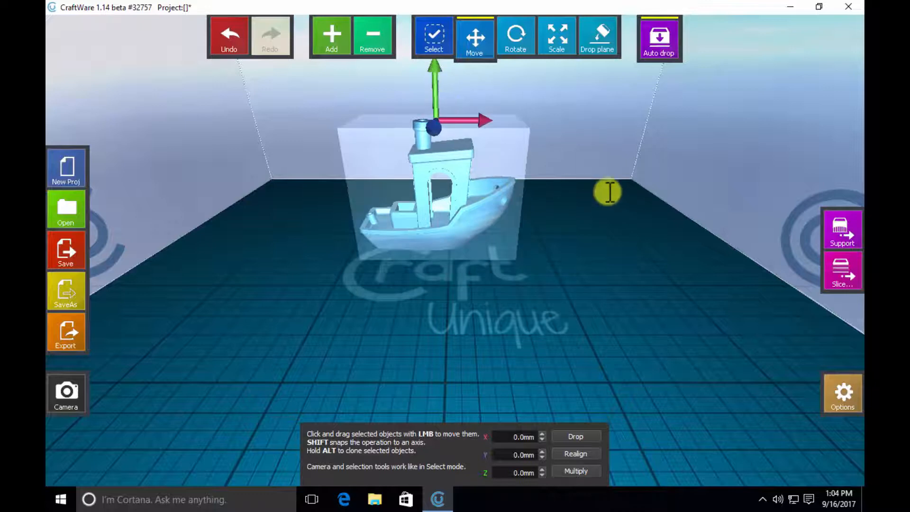
left_click(667, 35)
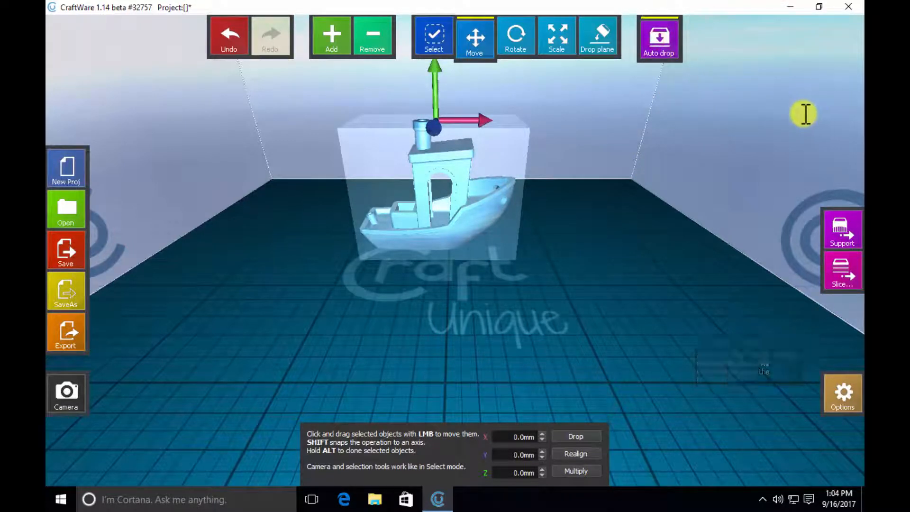
left_click(689, 164)
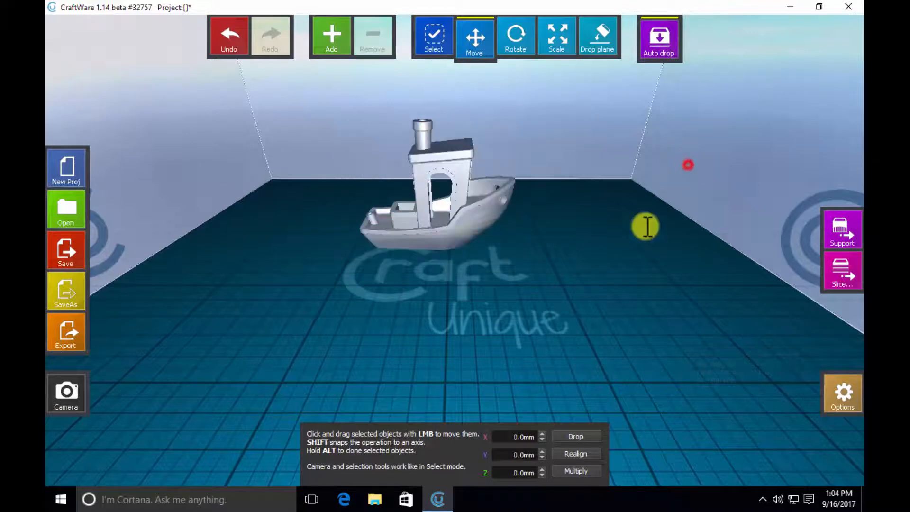
- Enable Auto drop, reselect the boat and slide it across the bed, and realign it at the centre
left_click(665, 36)
left_click(476, 219)
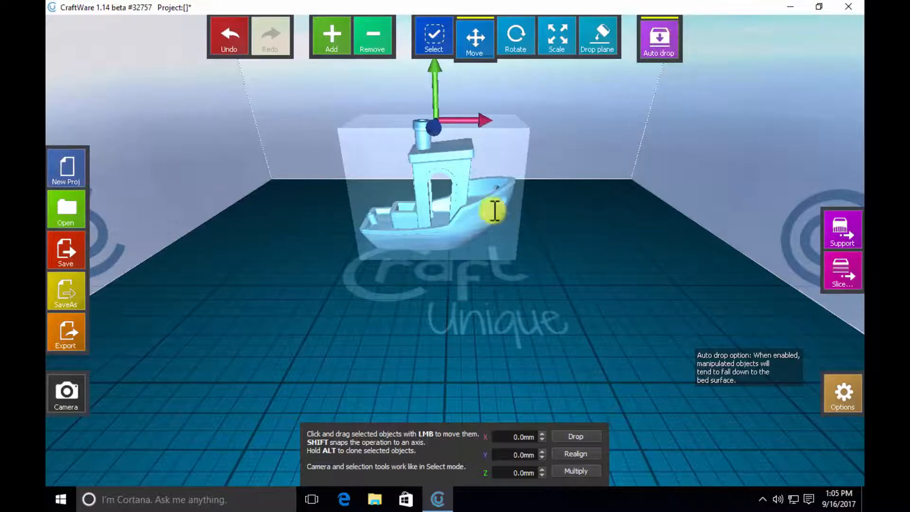
left_click_drag(475, 217, 534, 206)
right_click_drag(591, 356, 497, 329)
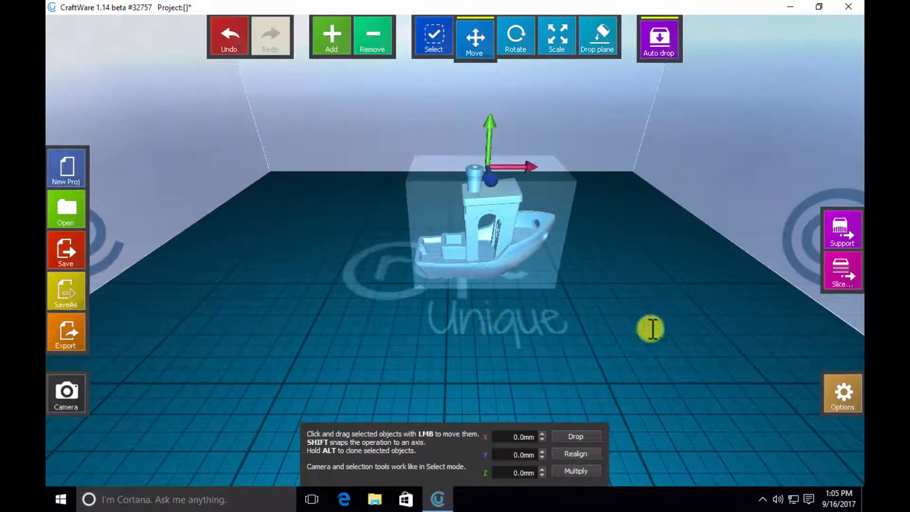
left_click(577, 454)
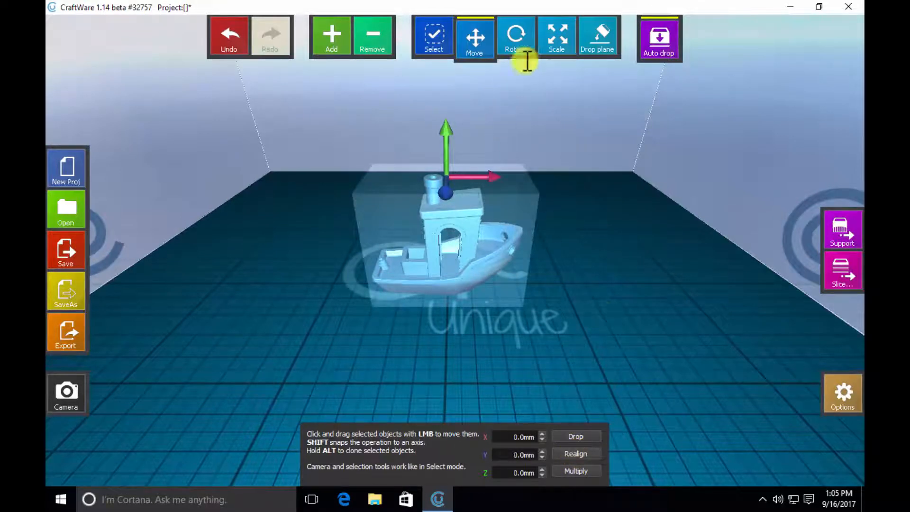
- Show the boat's dimensions in Scale mode, deselect it, and auto-generate supports for it in the Support workspace
left_click(556, 40)
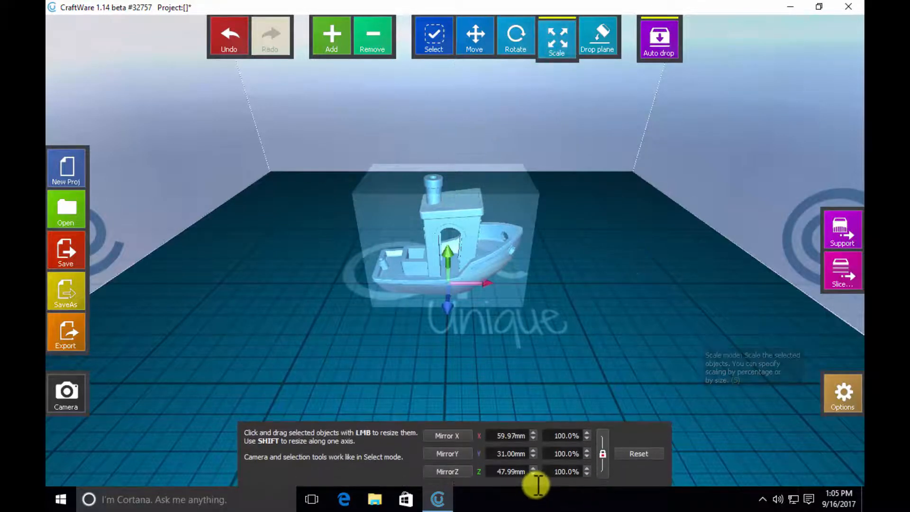
left_click(638, 256)
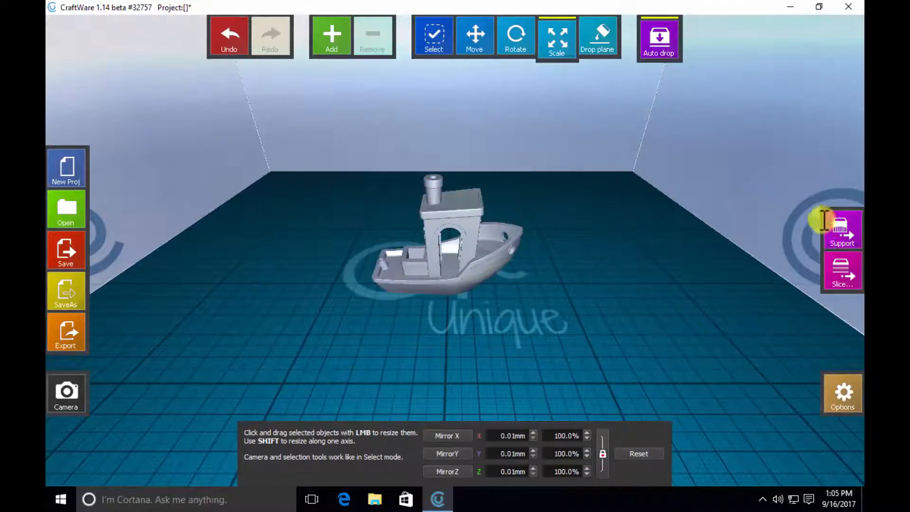
left_click(843, 229)
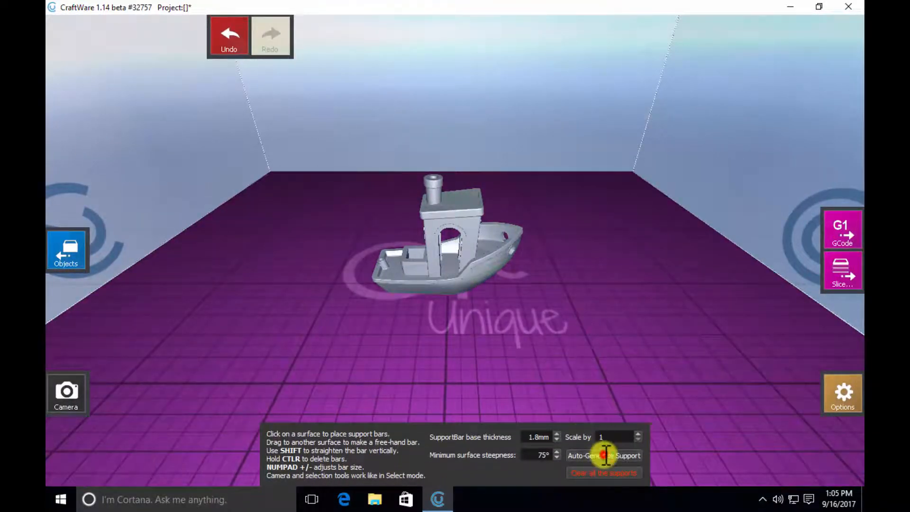
left_click(606, 455)
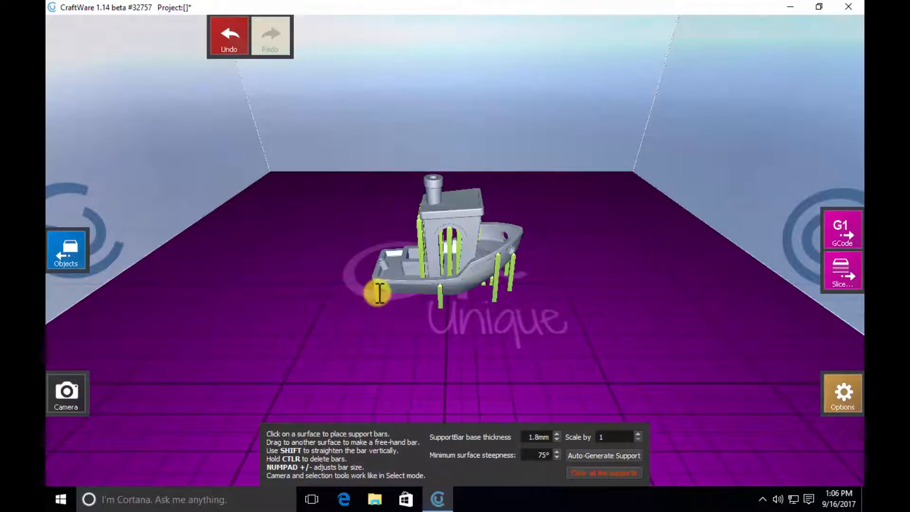
- Delete three support bars beneath the hull and bow, and place one manually under the bow
left_click(441, 295, "ctrl")
left_click(496, 278, "ctrl")
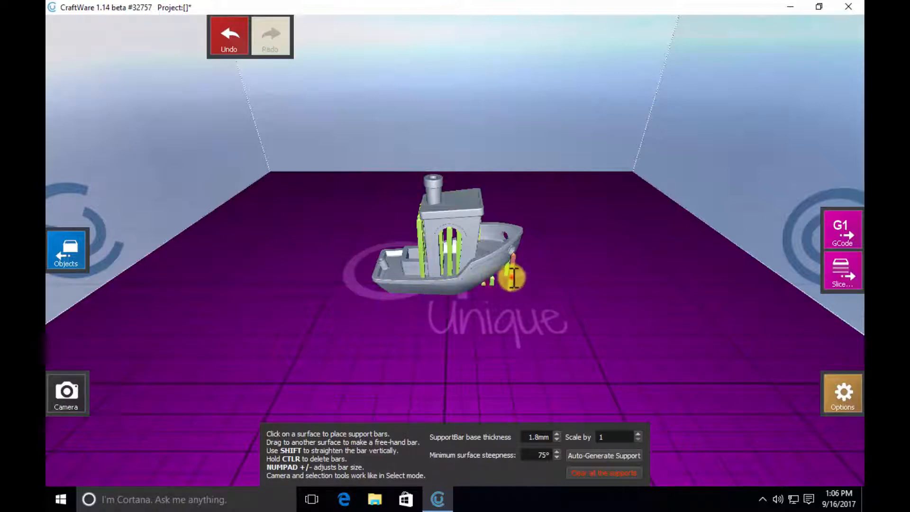
left_click(513, 278, "ctrl")
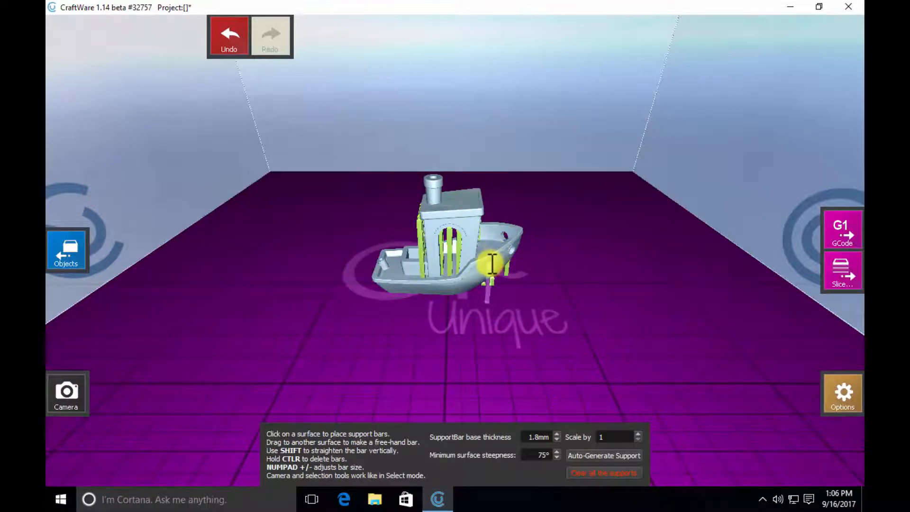
left_click(491, 264)
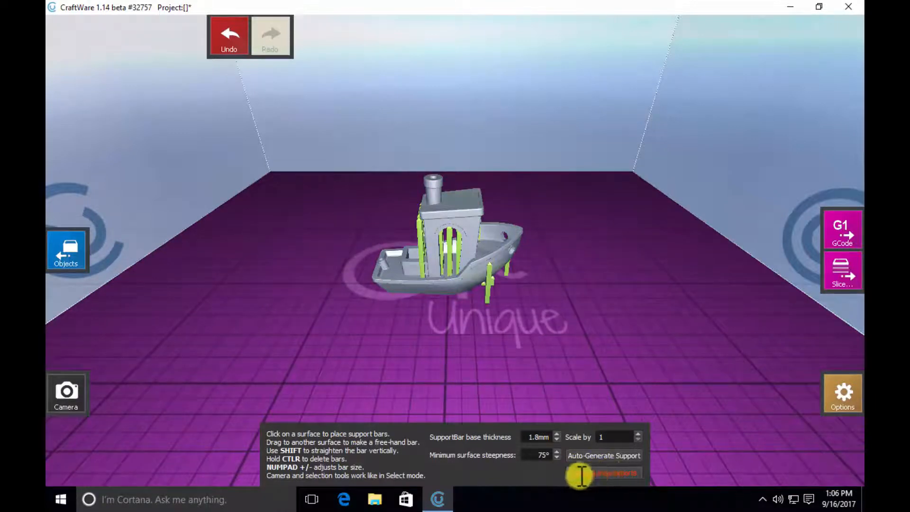
- Clear all the supports, and look at the GCode workspace before returning to the Objects workspace
left_click(608, 471)
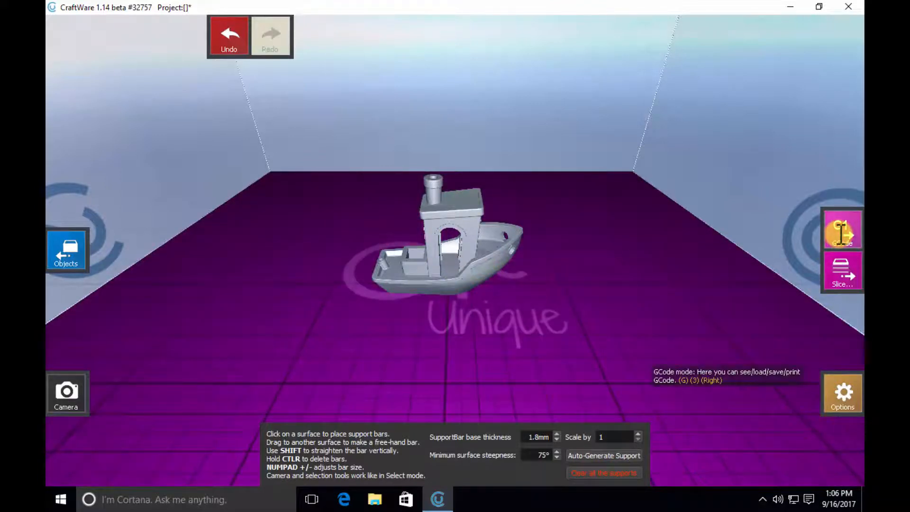
left_click(840, 234)
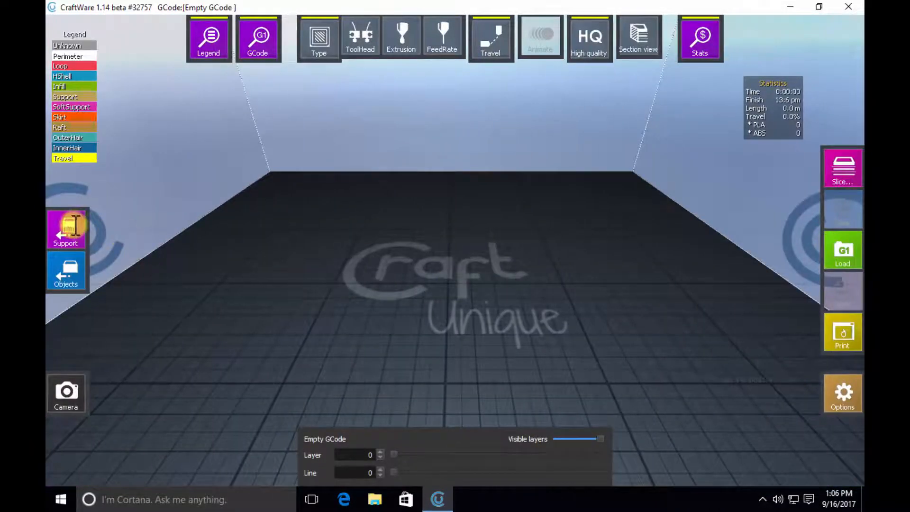
left_click(67, 273)
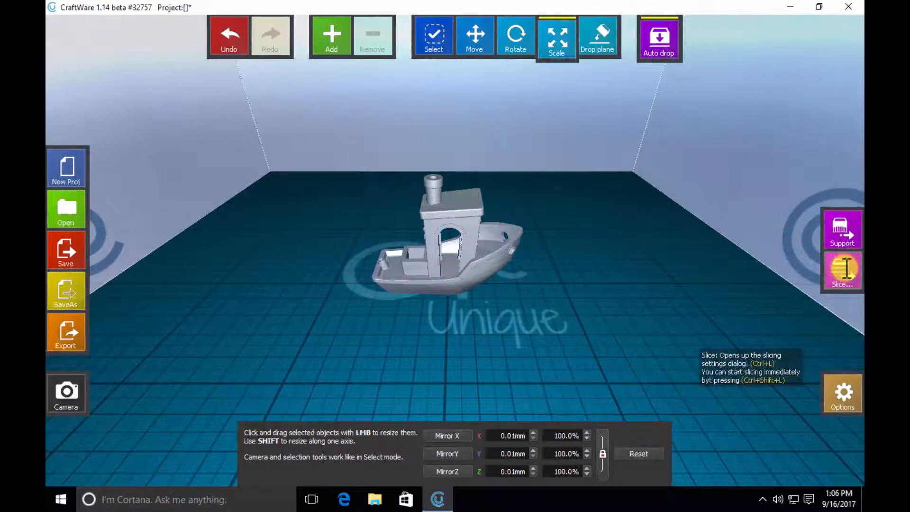
- Open the slicing settings in Expert mode and import the PLA Fine.cwsp preset from the Desktop
left_click(847, 268)
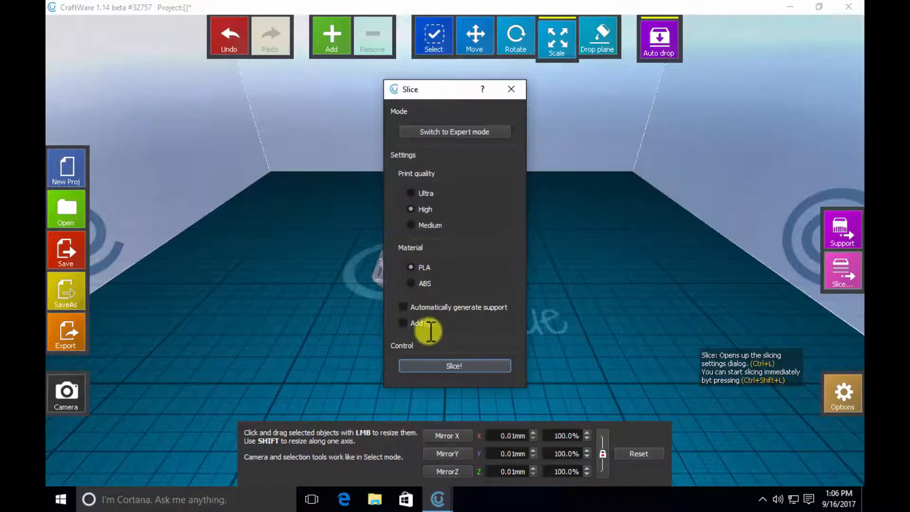
left_click(459, 132)
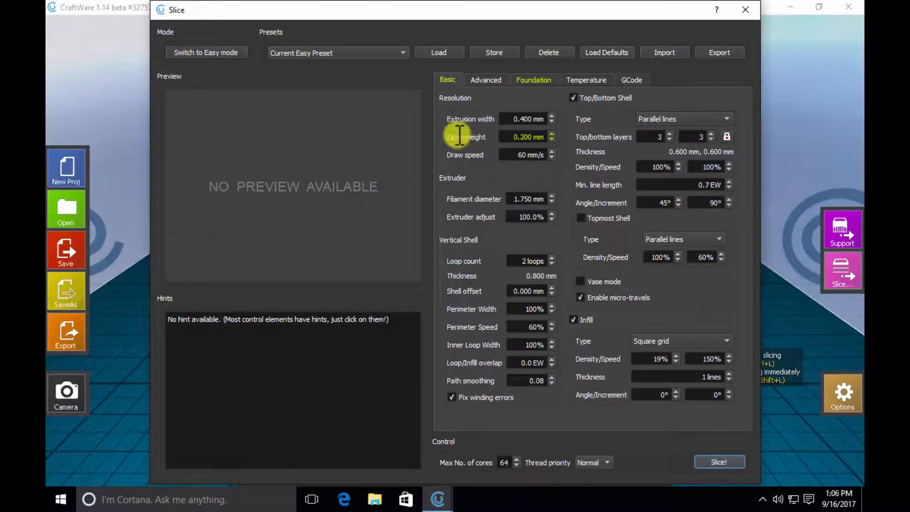
left_click(665, 53)
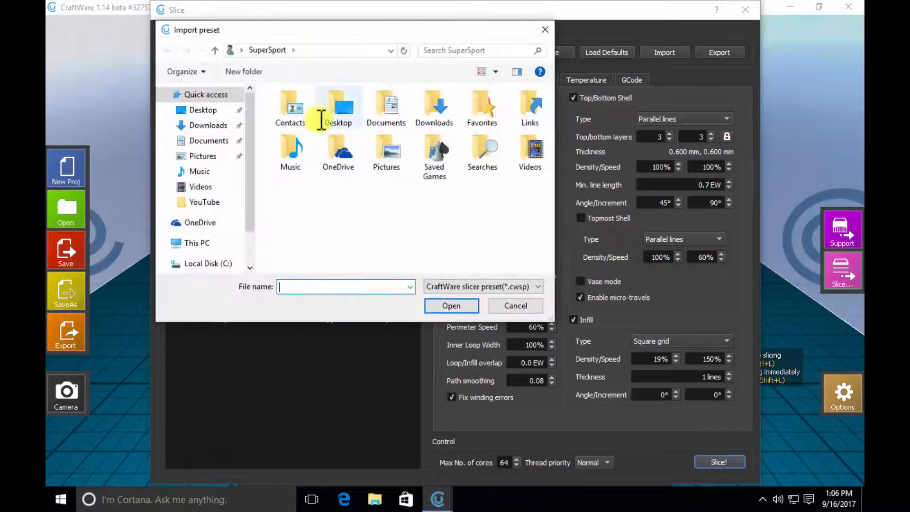
left_click(198, 110)
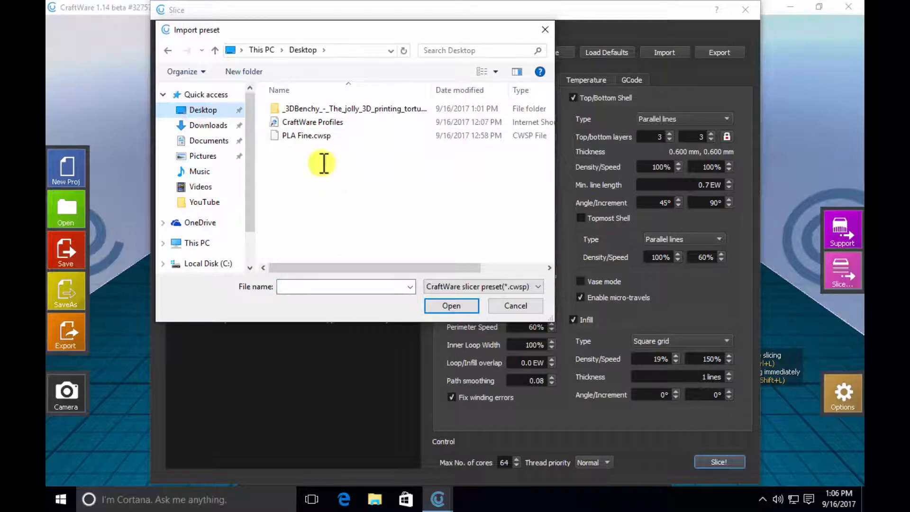
double_click(311, 136)
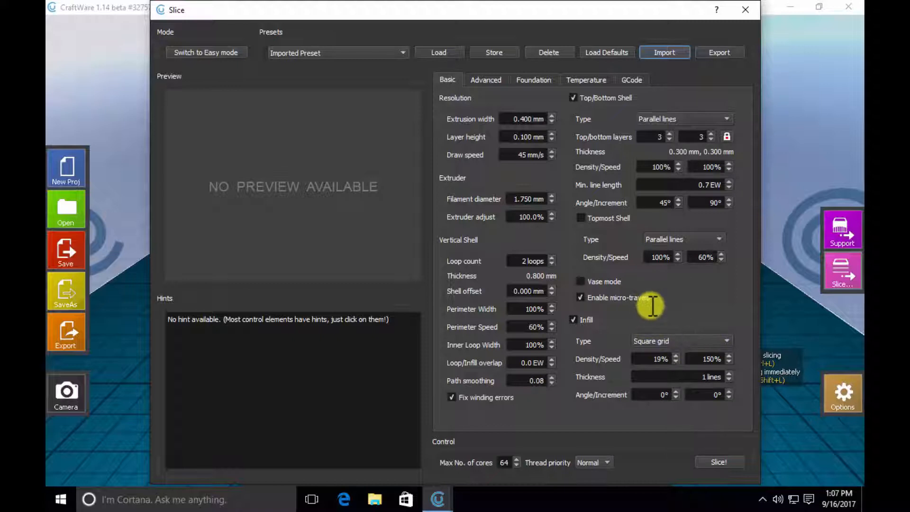
- Store the imported preset under the name PLA Fine, and check it in the list of presets
left_click(495, 53)
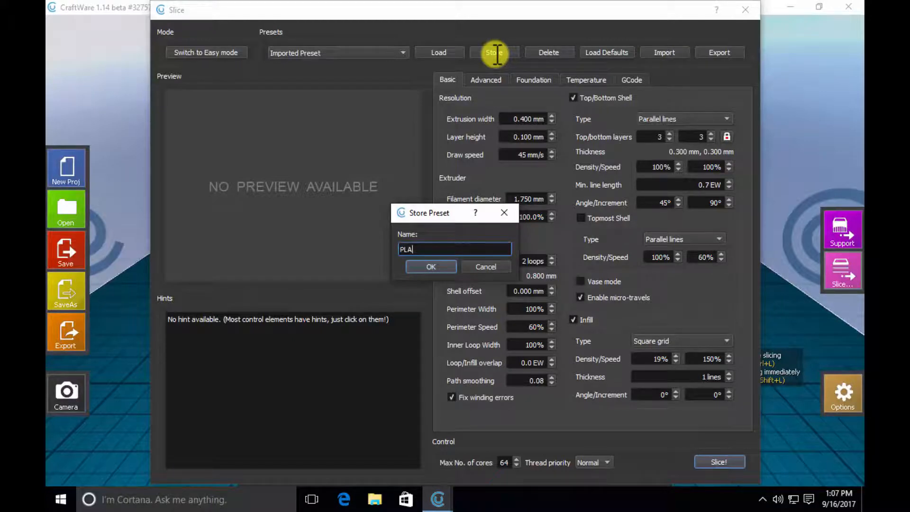
key("Return")
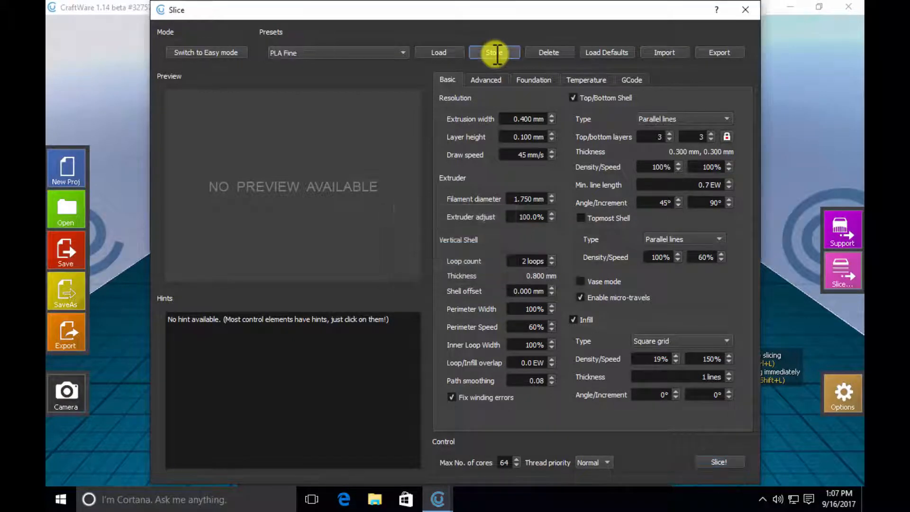
left_click(401, 52)
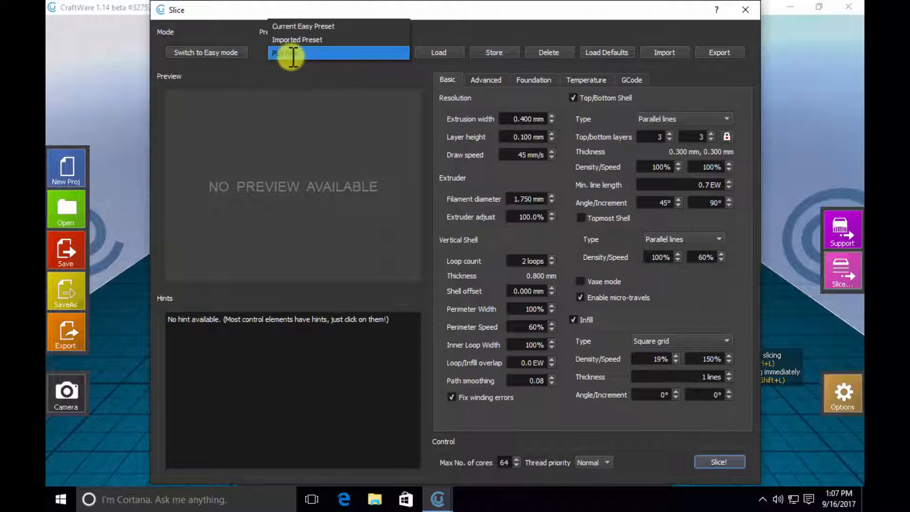
left_click(343, 79)
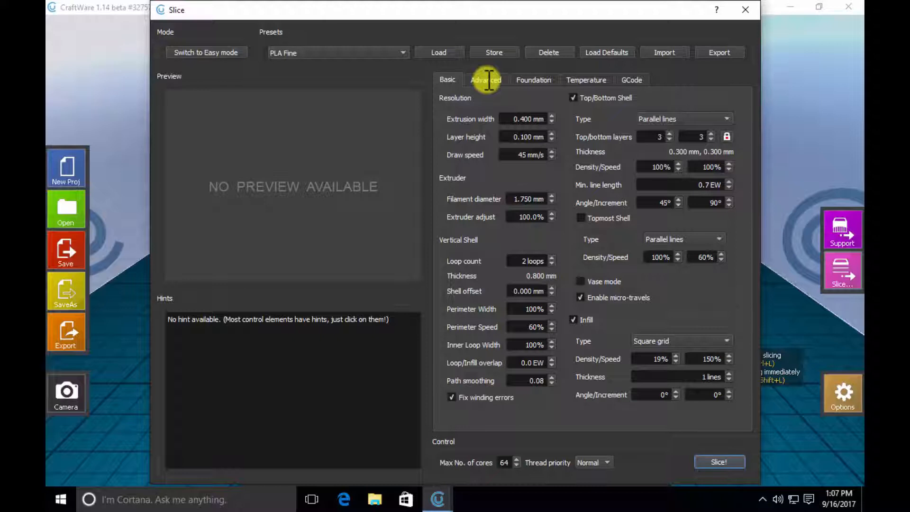
- Review the preset's Advanced, Foundation, Temperature and GCode settings, return to the Basic ones, and slice the boat
left_click(488, 79)
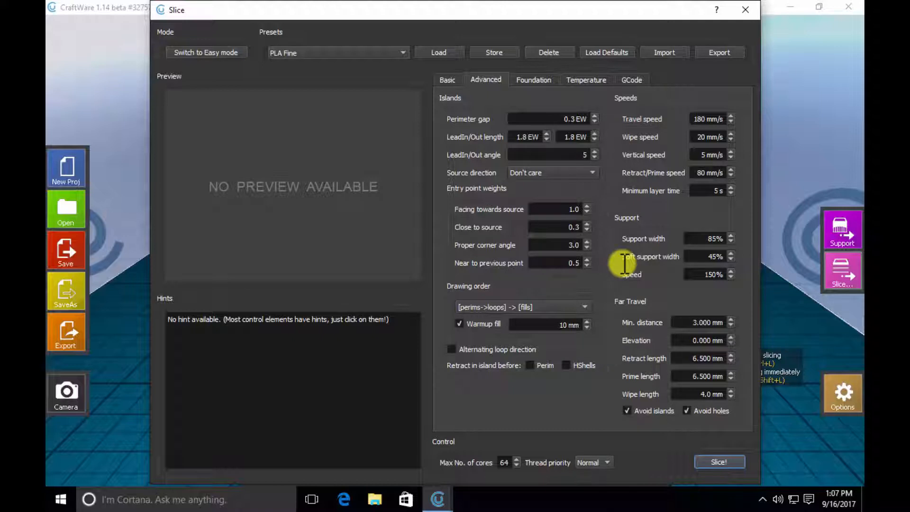
left_click(533, 79)
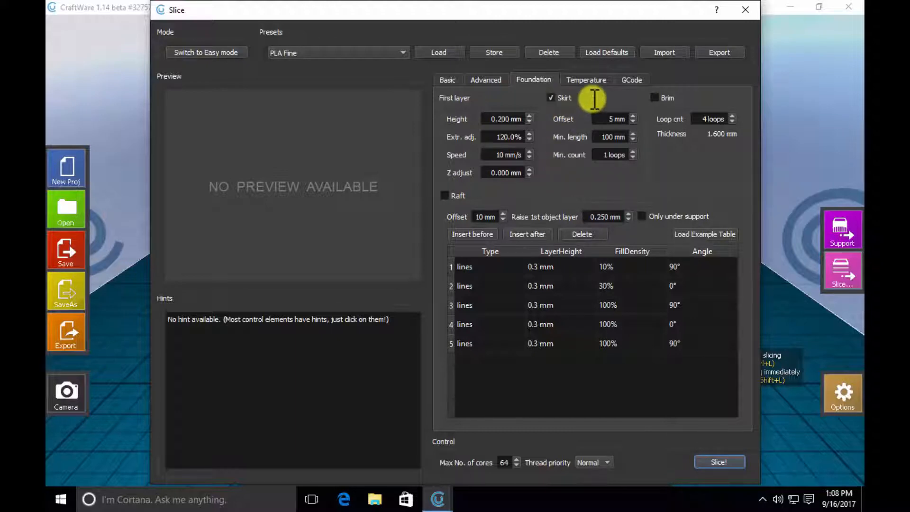
left_click(587, 79)
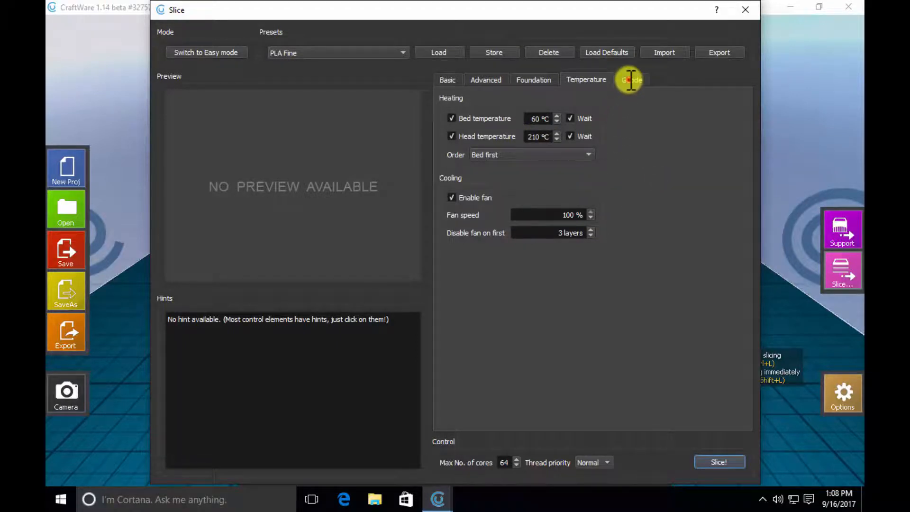
left_click(633, 80)
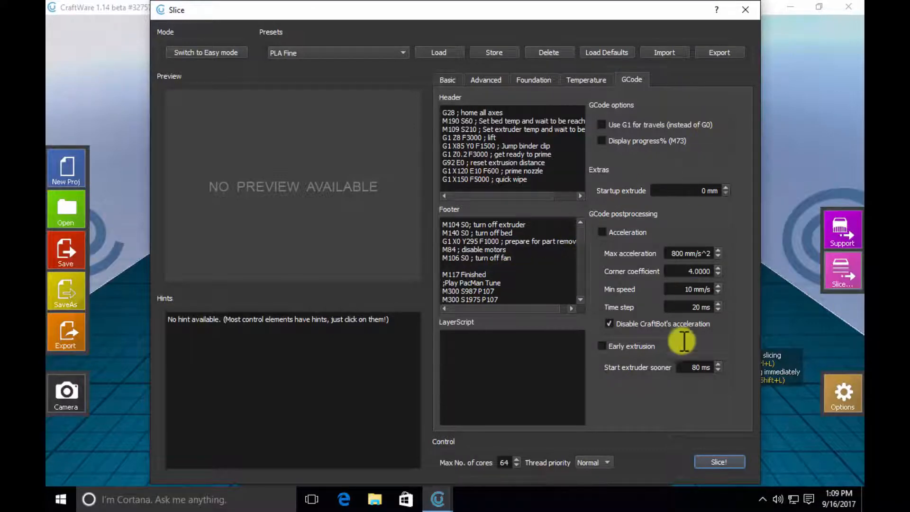
left_click(451, 80)
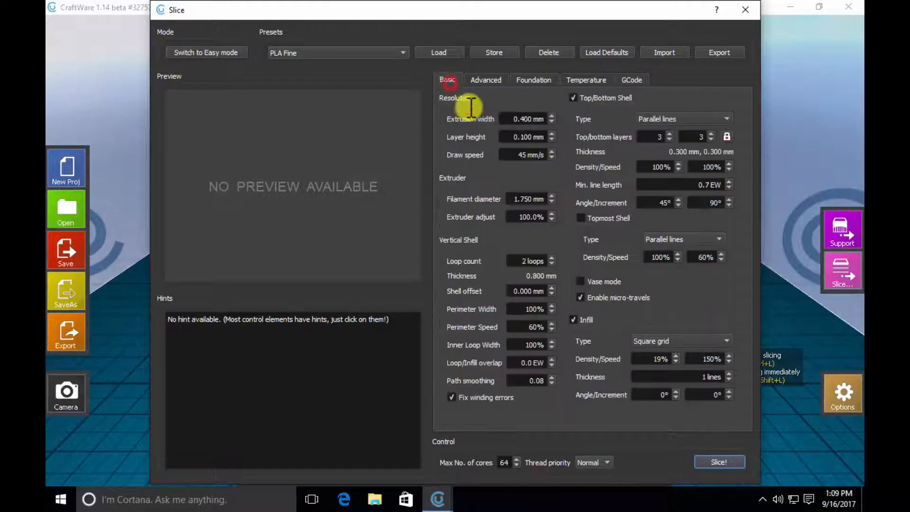
left_click(719, 462)
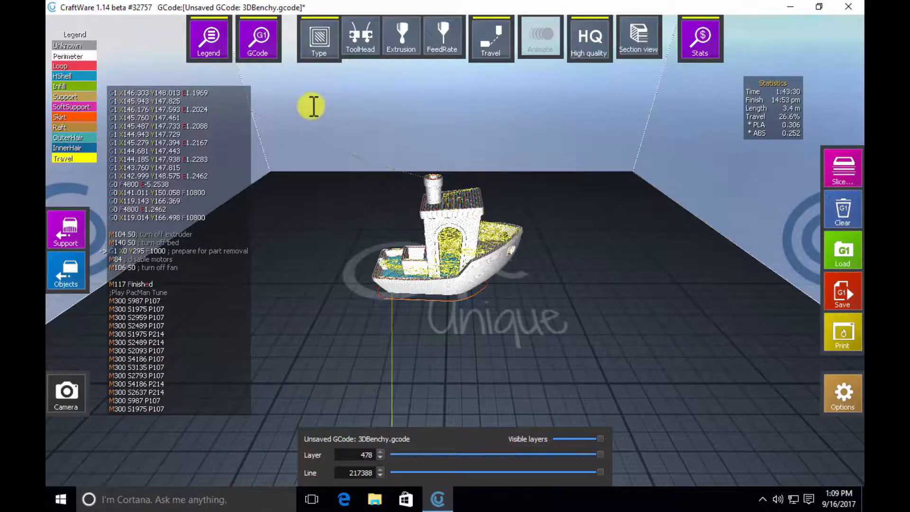
- Hide the GCode text and travel paths, and preview the boat coloured by tool head before restoring colouring by type
left_click(259, 36)
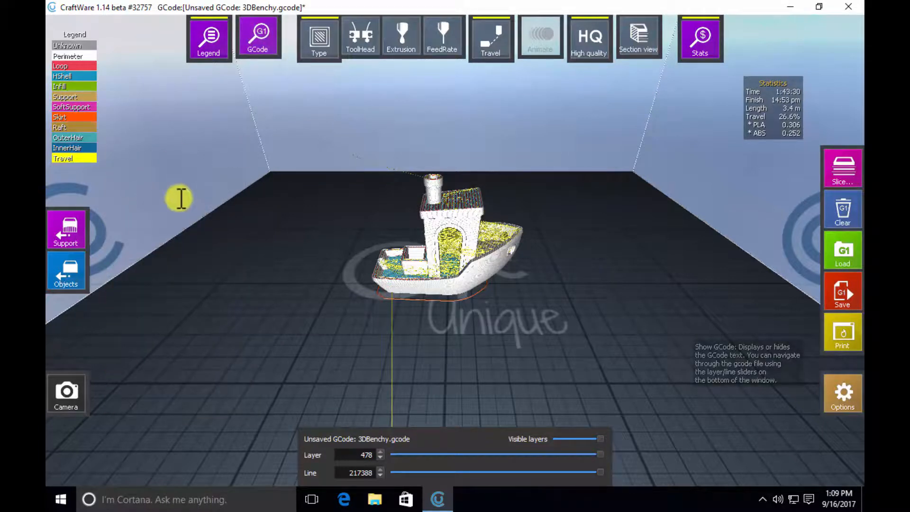
left_click(493, 36)
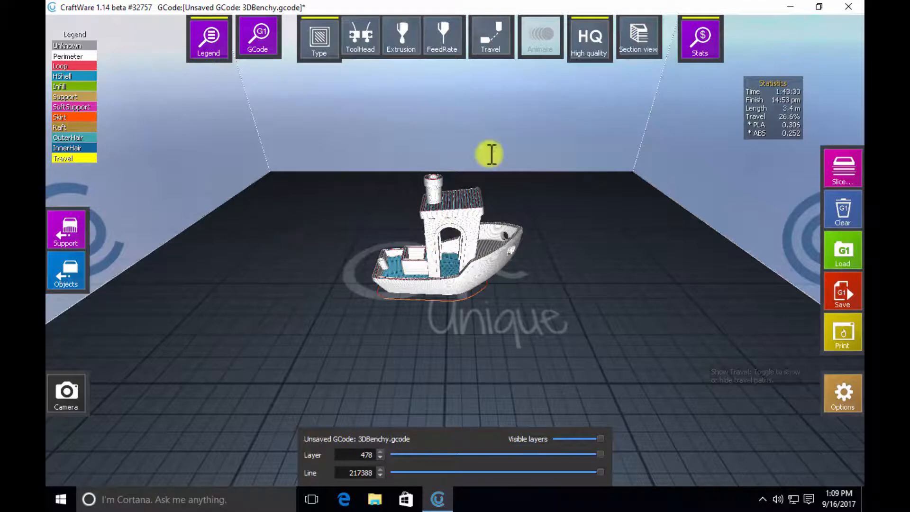
left_click(329, 29)
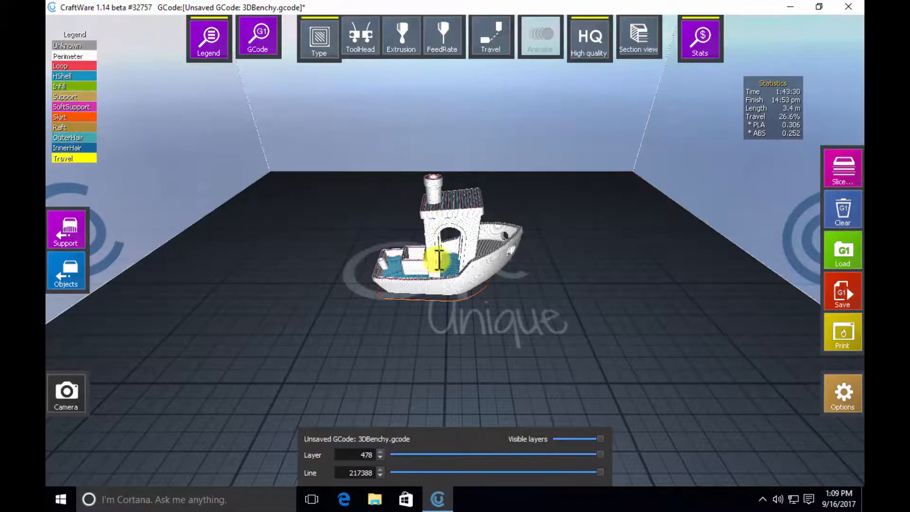
left_click(317, 40)
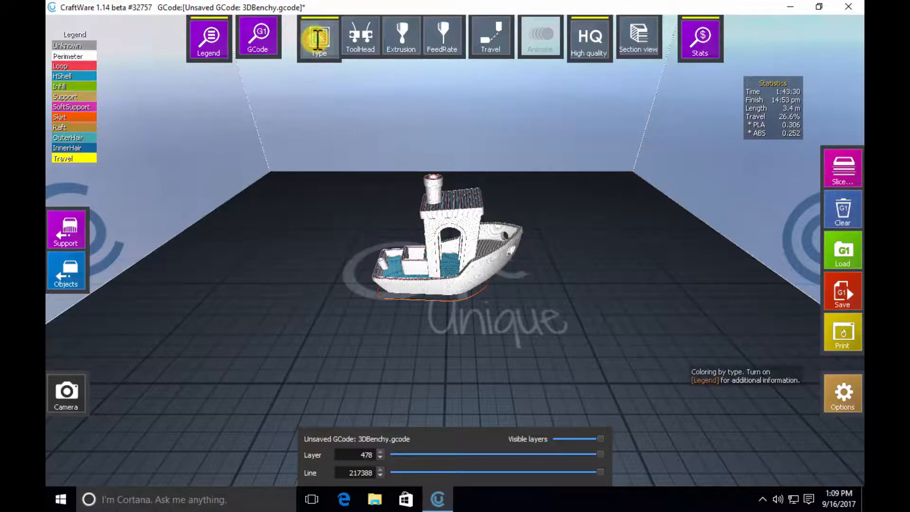
left_click(322, 42)
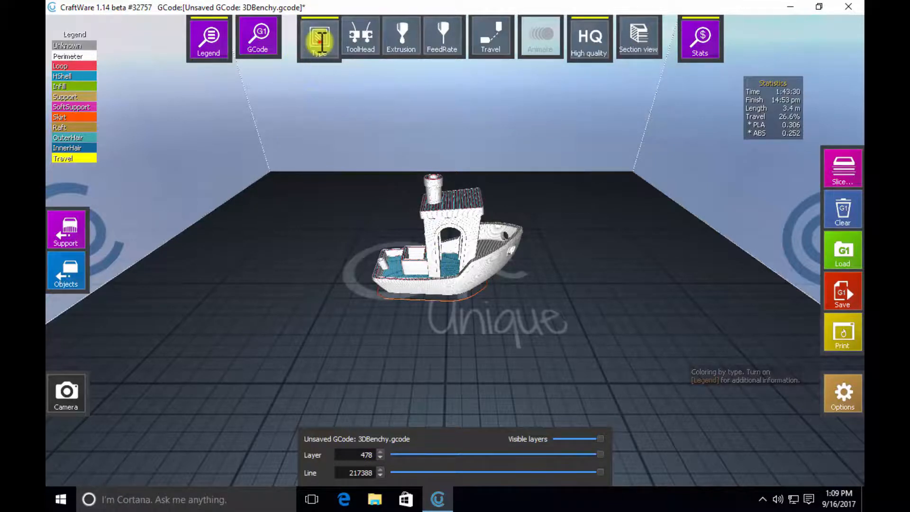
left_click(321, 42)
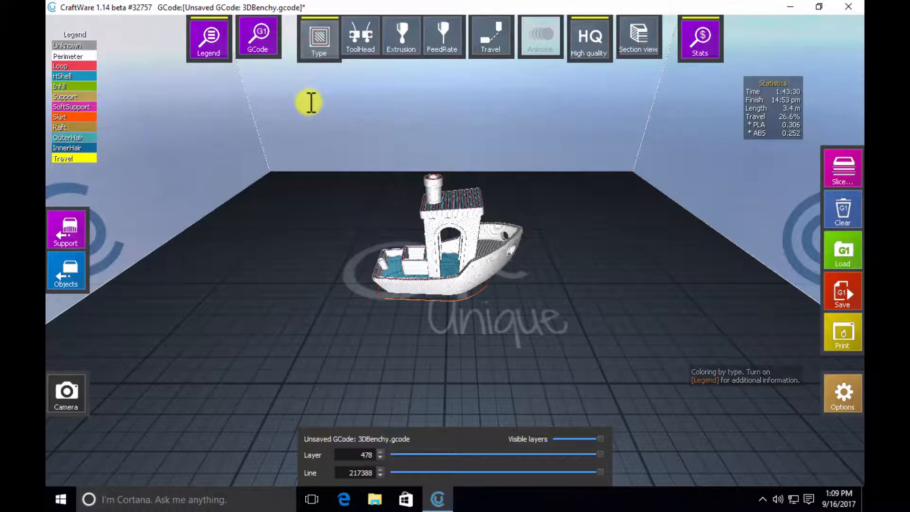
left_click(366, 35)
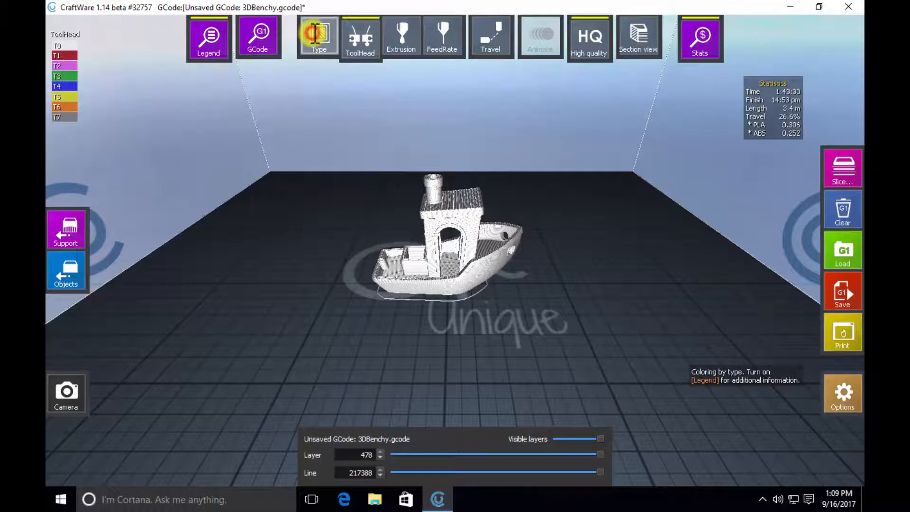
left_click(315, 34)
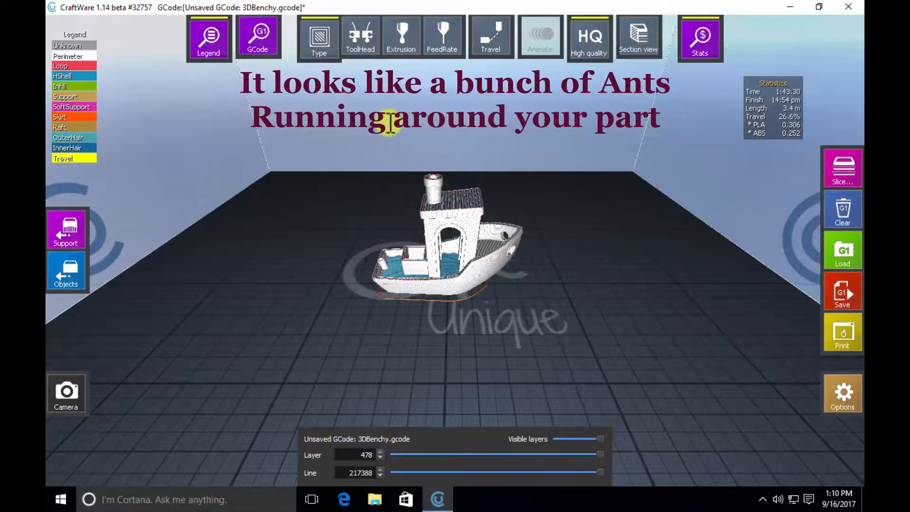
- Show the GCode text and step the preview down through the lower layers, including layer 12, and back up to layer 478
left_click(259, 35)
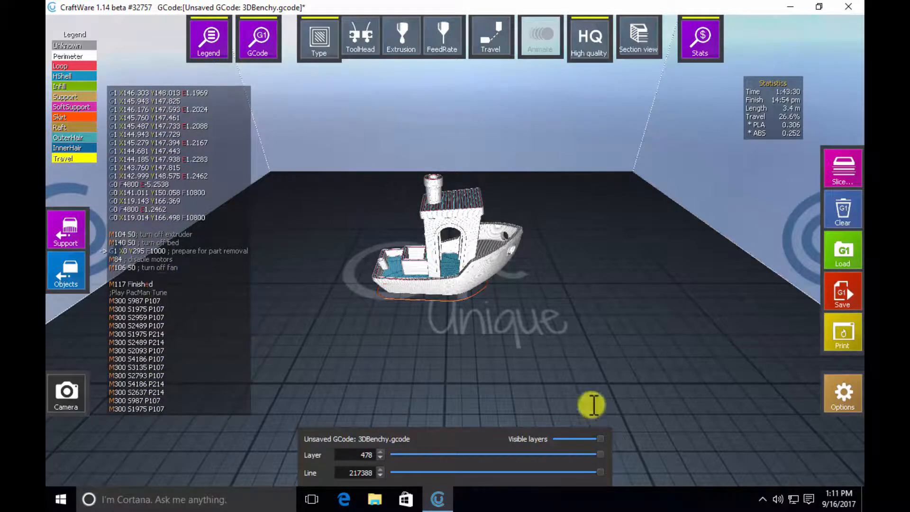
left_click_drag(603, 455, 429, 458)
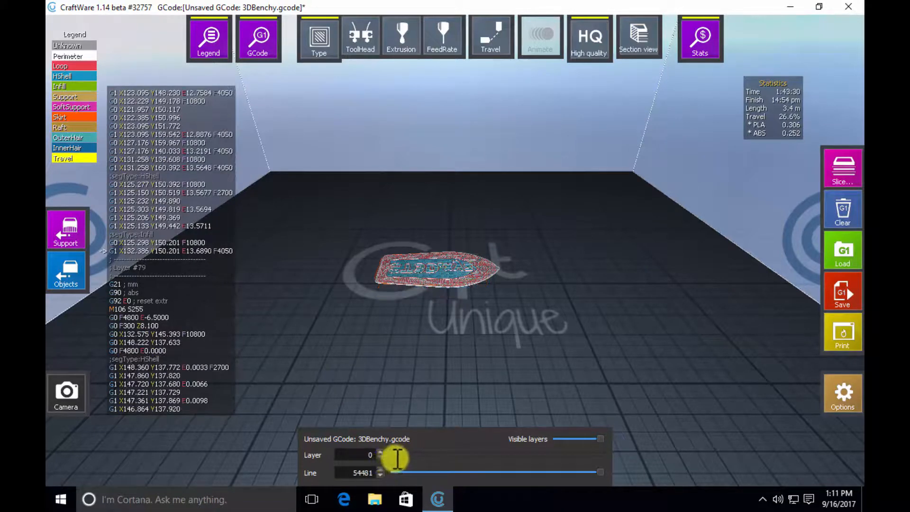
mouse_move(410, 455)
left_mouse_down()
mouse_move(490, 448)
mouse_move(403, 460)
left_mouse_up()
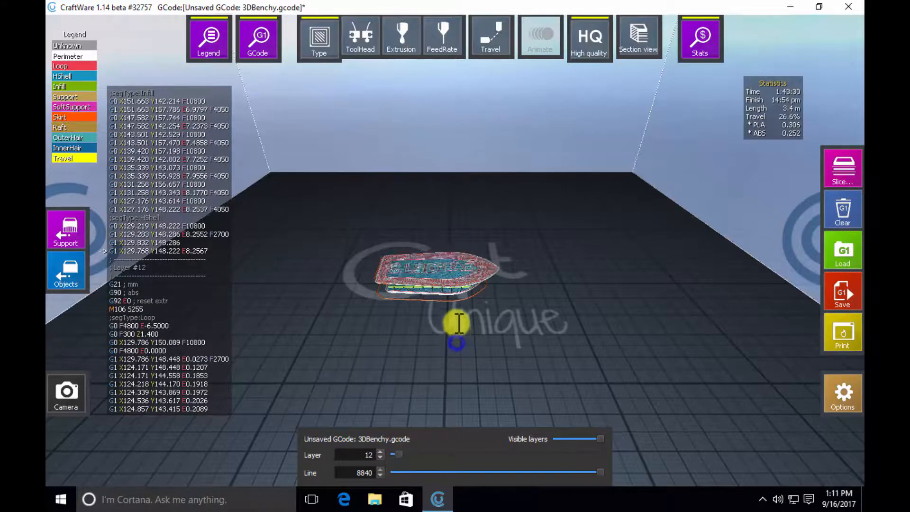
left_click_drag(456, 319, 462, 254)
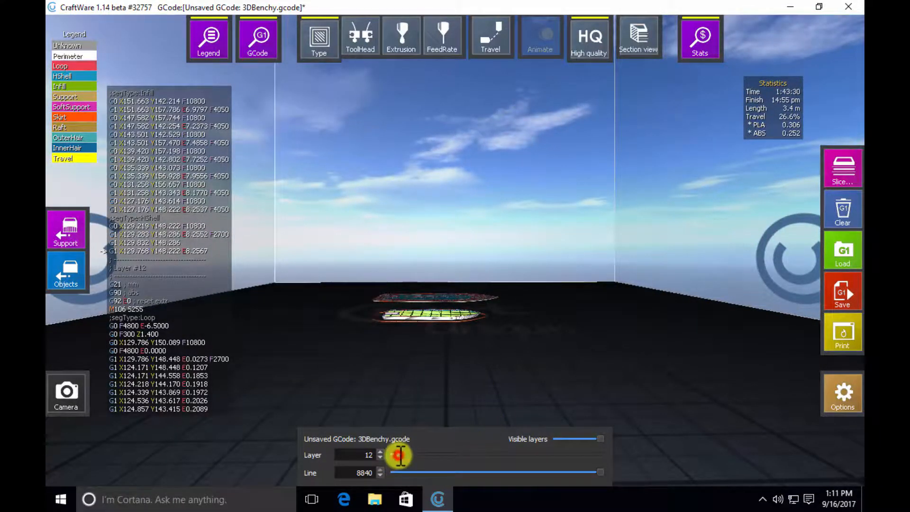
left_click_drag(400, 455, 626, 458)
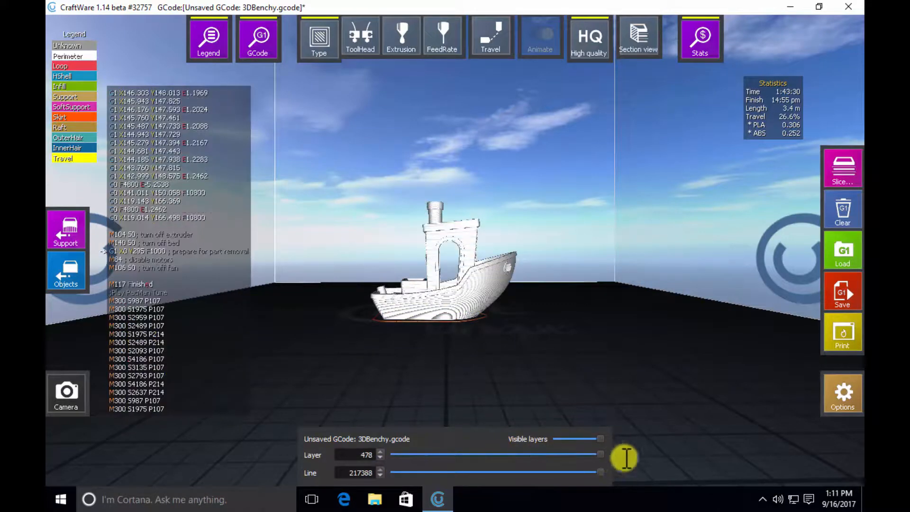
right_click_drag(575, 267, 579, 392)
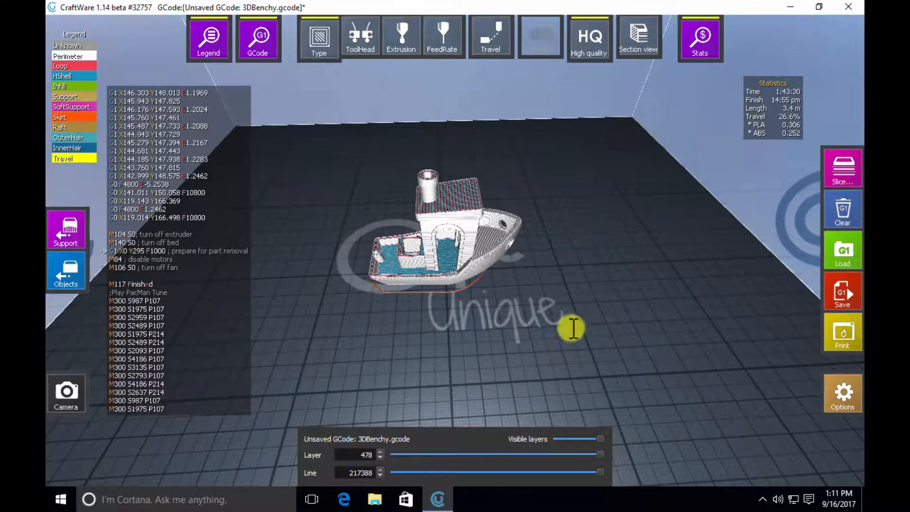
mouse_move(599, 454)
left_mouse_down()
mouse_move(477, 451)
mouse_move(406, 480)
mouse_move(380, 477)
mouse_move(565, 447)
mouse_move(610, 451)
left_mouse_up()
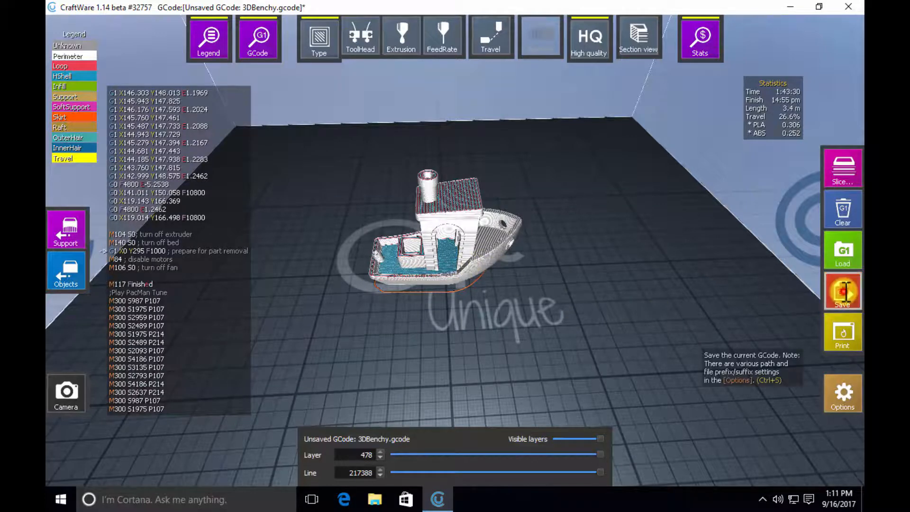
- Look at the Save GCode dialog without saving, and examine the sliced toolpaths inside the box on the boat's deck up close
left_click(844, 291)
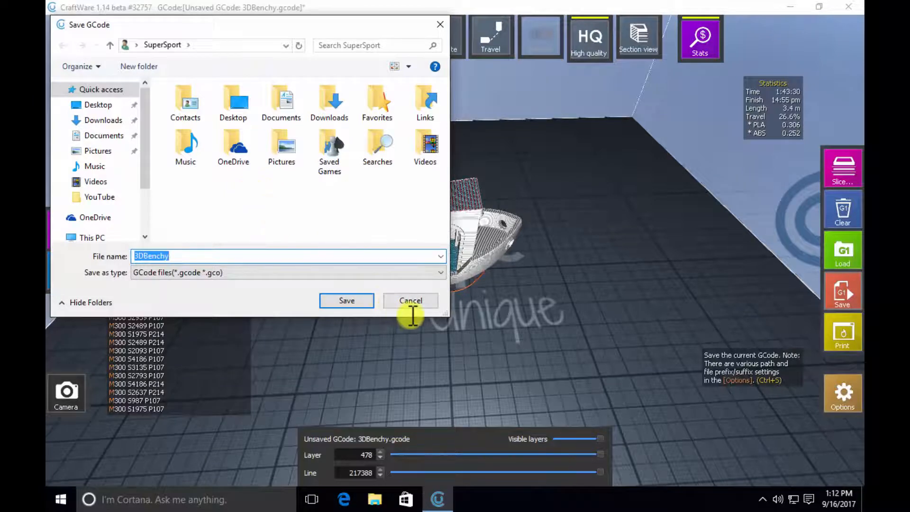
left_click(414, 300)
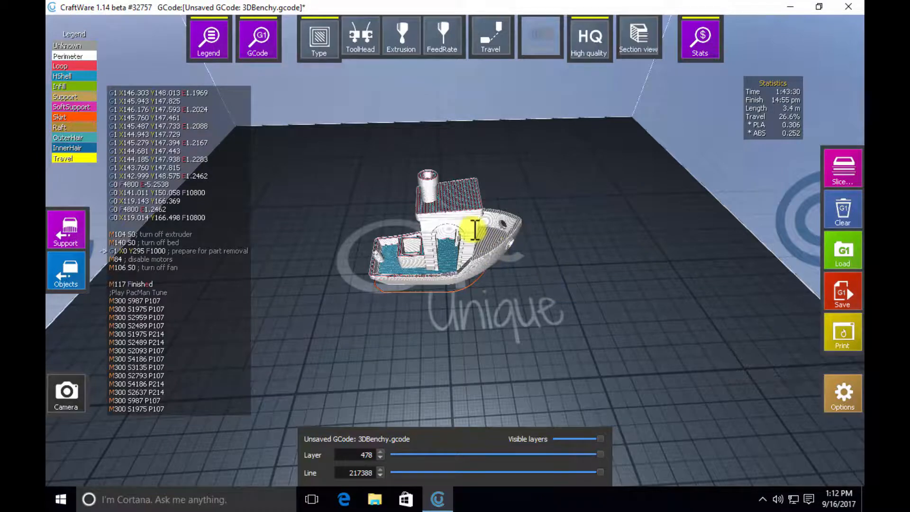
scroll(420, 251, "up", 10)
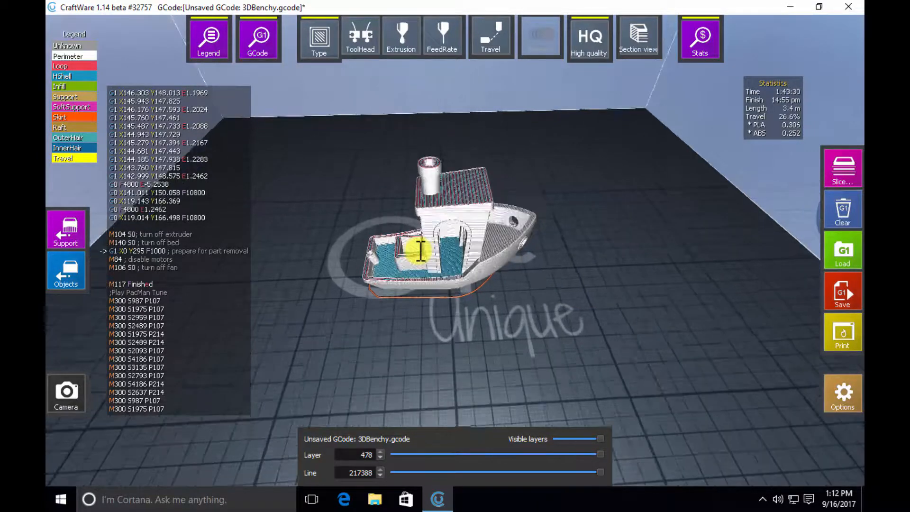
scroll(421, 252, "up", 10)
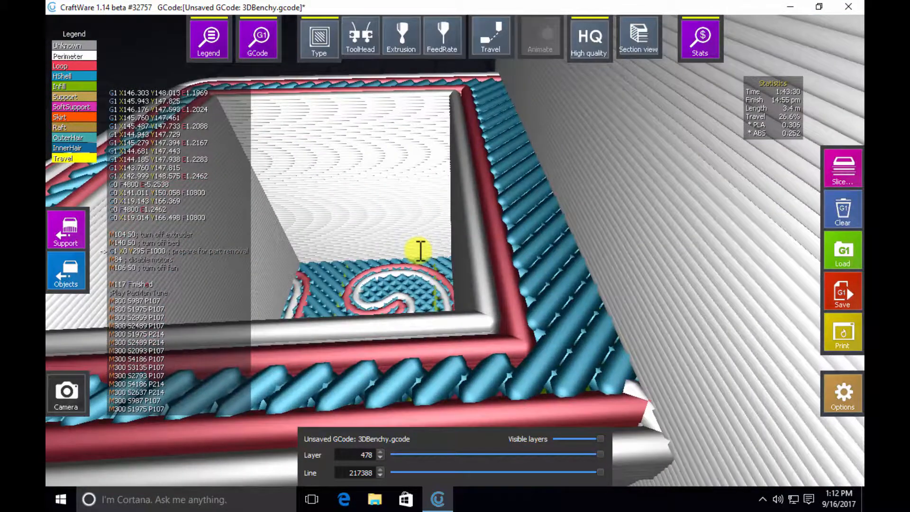
scroll(421, 251, "up", 3)
scroll(420, 251, "up", 6)
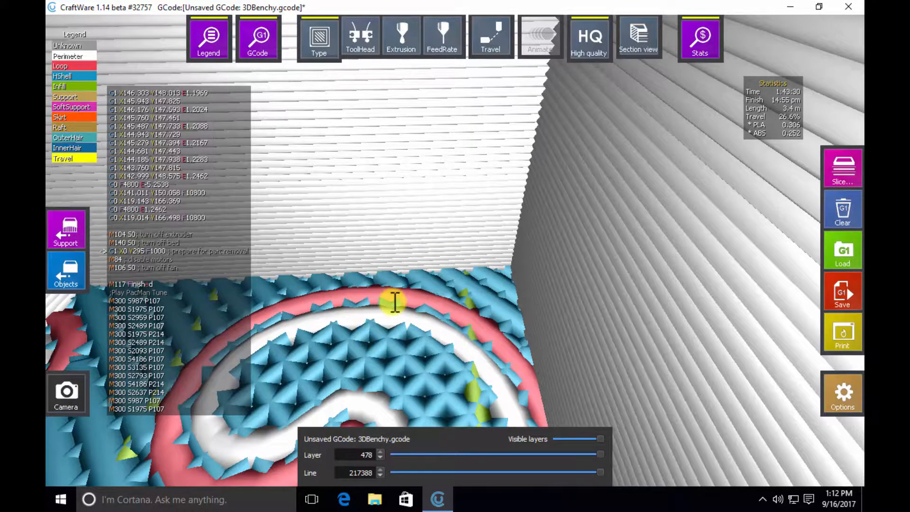
- Examine the sliced toolpaths of the raised lettering on the boat's stern up close and from farther back
scroll(395, 302, "down", 10)
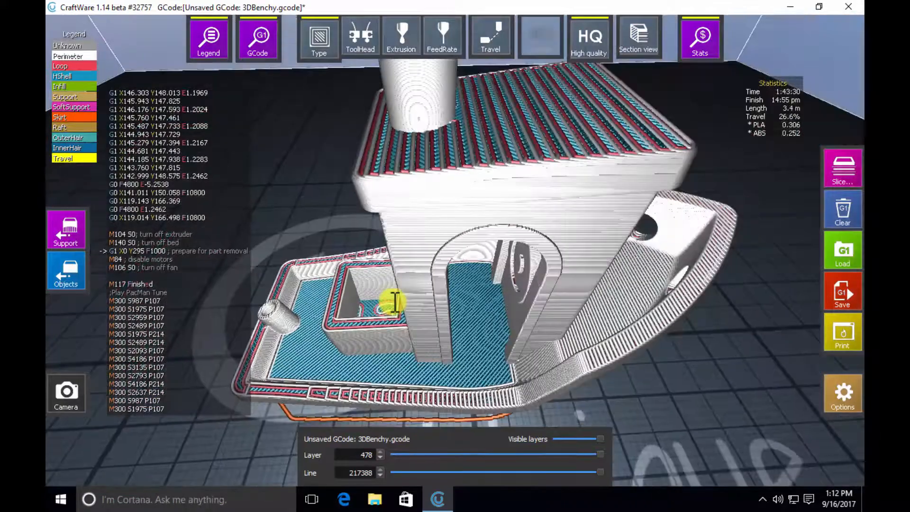
scroll(395, 302, "down", 4)
scroll(395, 302, "down", 8)
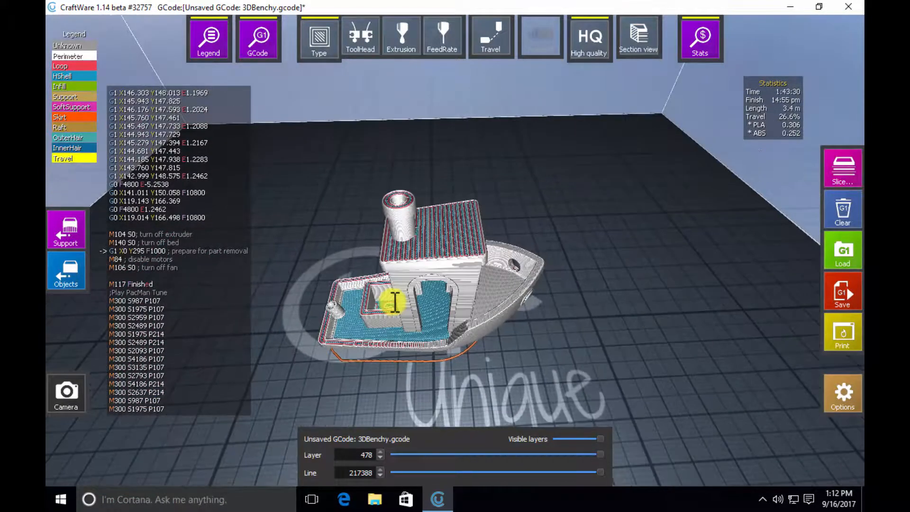
left_click_drag(561, 340, 664, 216)
left_click_drag(391, 371, 385, 339)
scroll(384, 339, "up", 10)
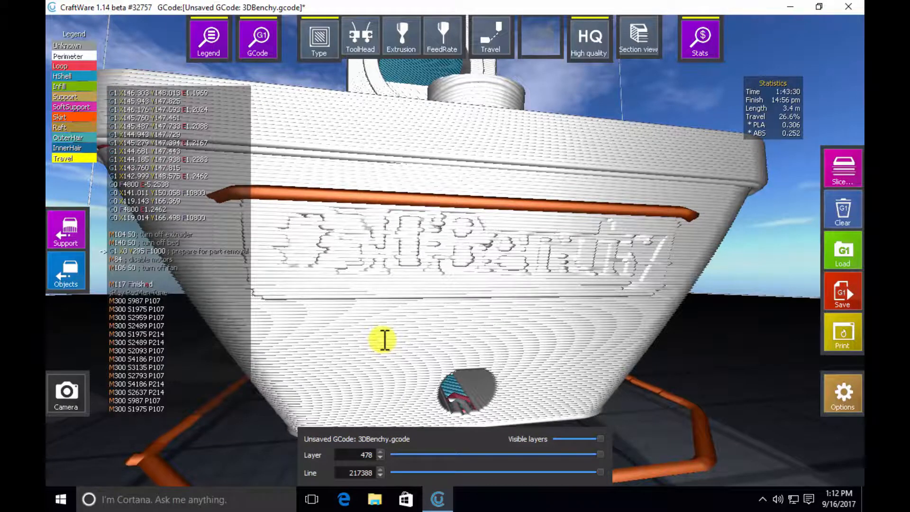
scroll(383, 340, "down", 10)
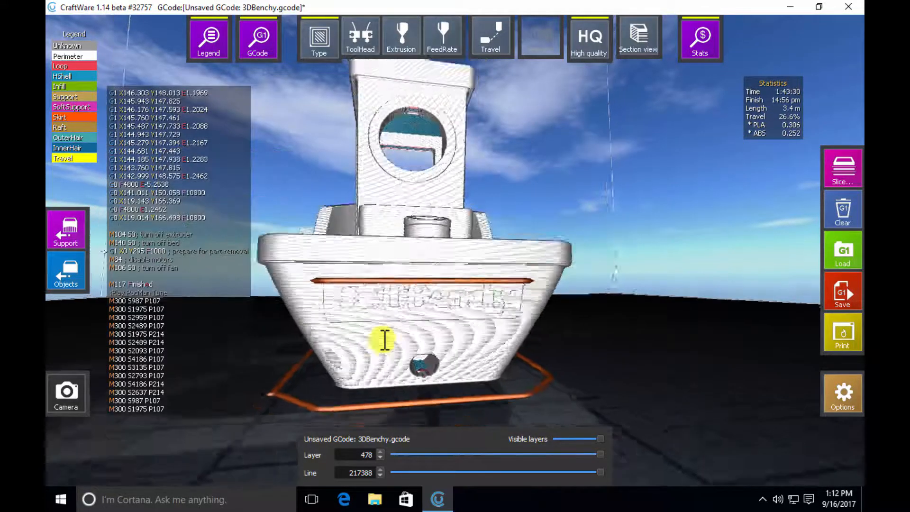
- Inspect the underside of the sliced hull, including the toolpaths around its CT3D.xyz lettering up close
left_click_drag(510, 369, 489, 246)
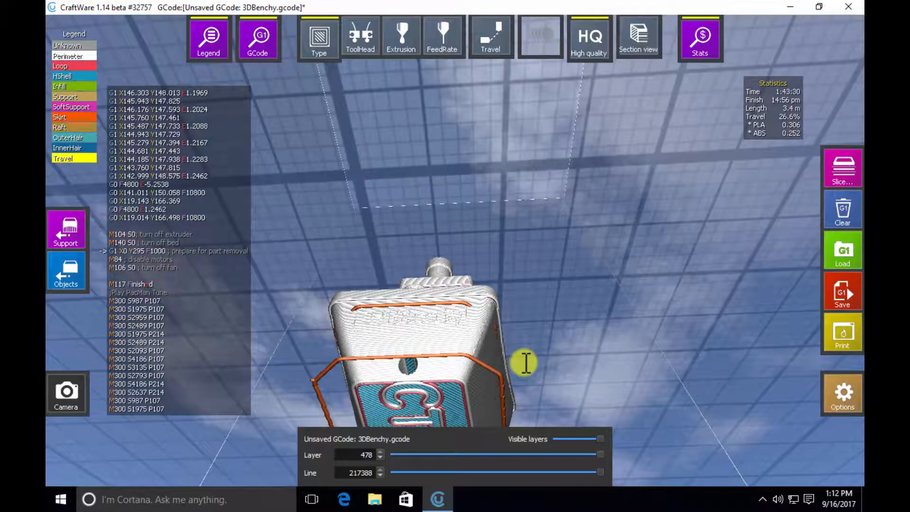
left_click_drag(529, 337, 585, 255)
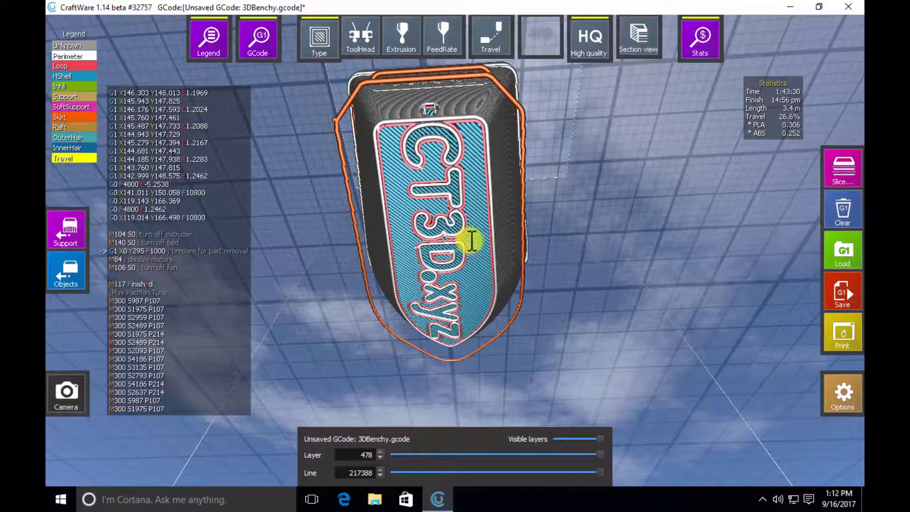
scroll(446, 240, "up", 10)
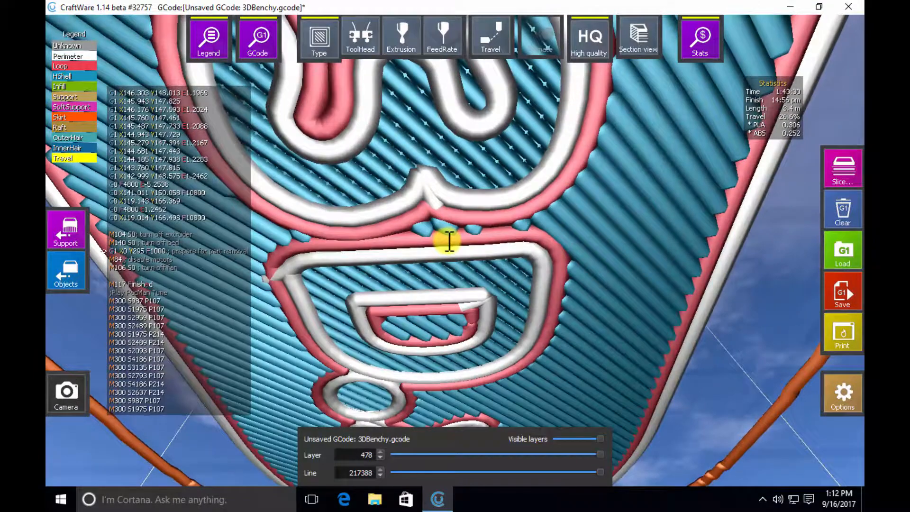
scroll(449, 241, "down", 10)
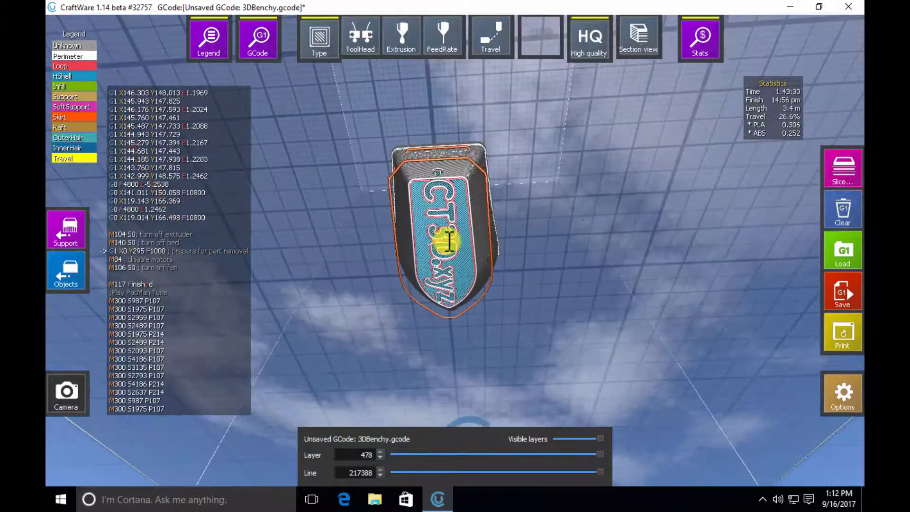
scroll(448, 241, "down", 4)
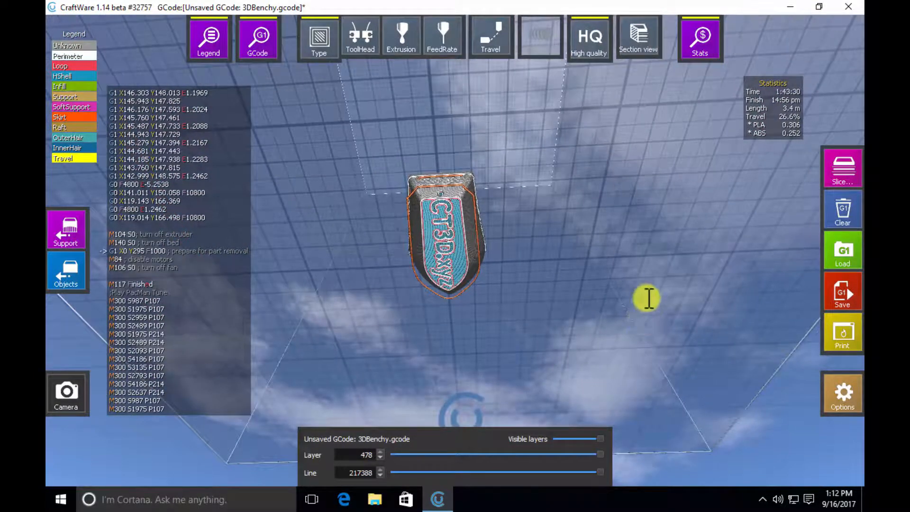